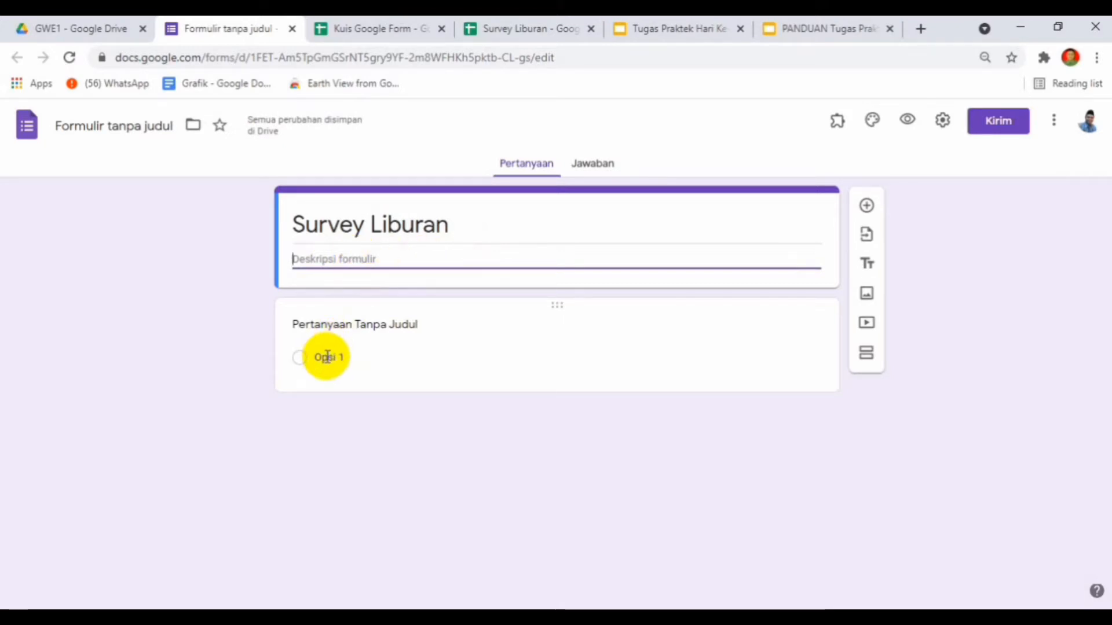
Enter "Anda Mau kemana di liburan ini ?" as the first question, consulting the assignment slide in Google Slides for the wording.
left_click(369, 326)
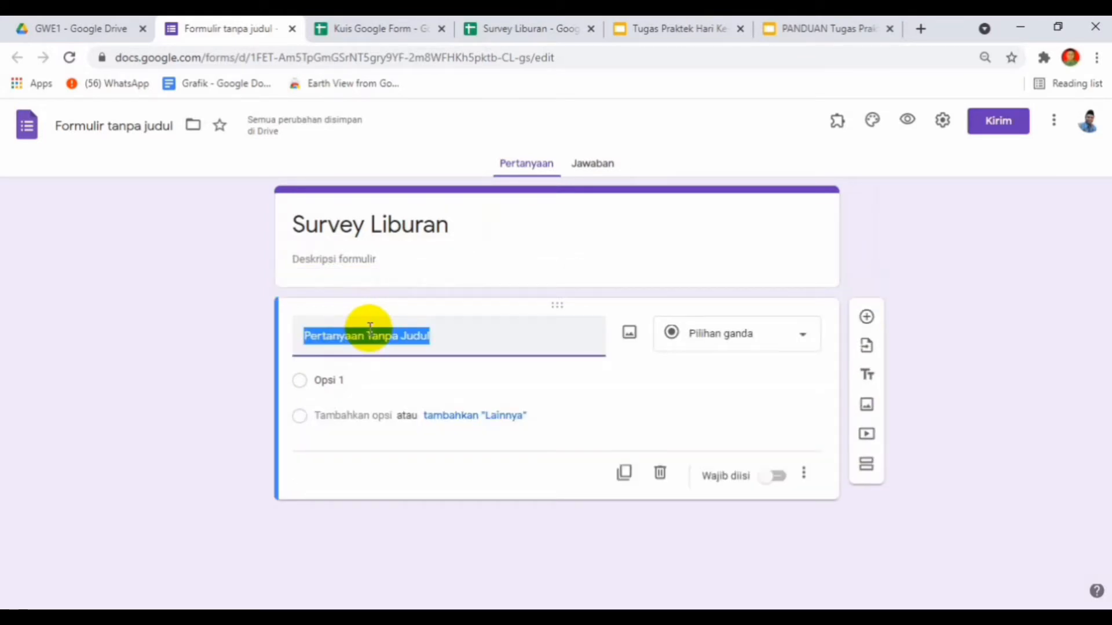
type("Kema")
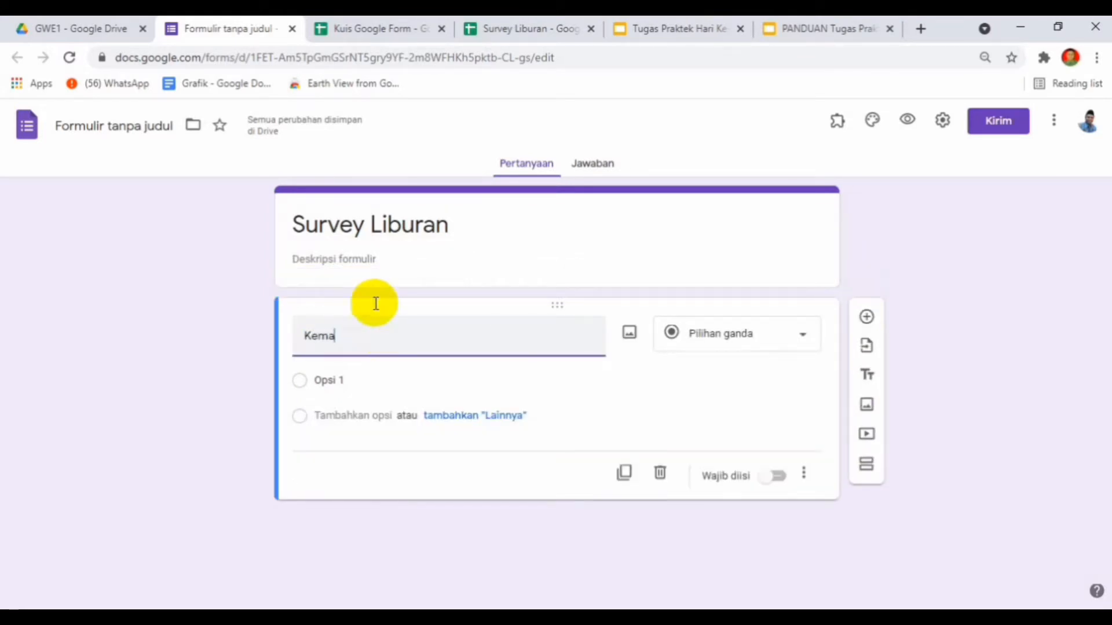
left_click(678, 37)
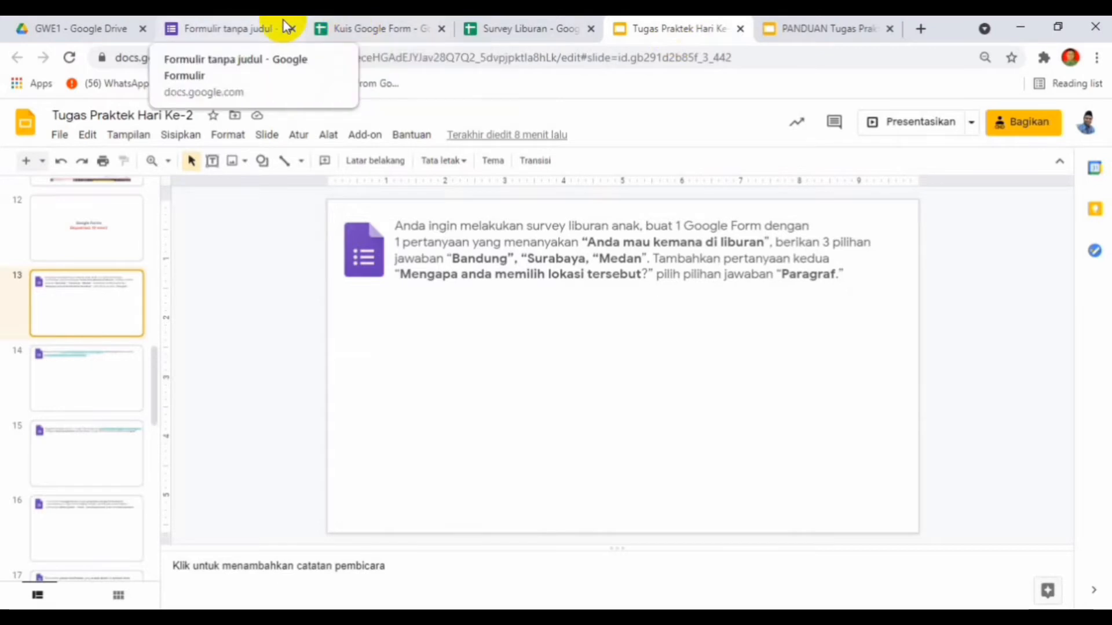
left_click(262, 28)
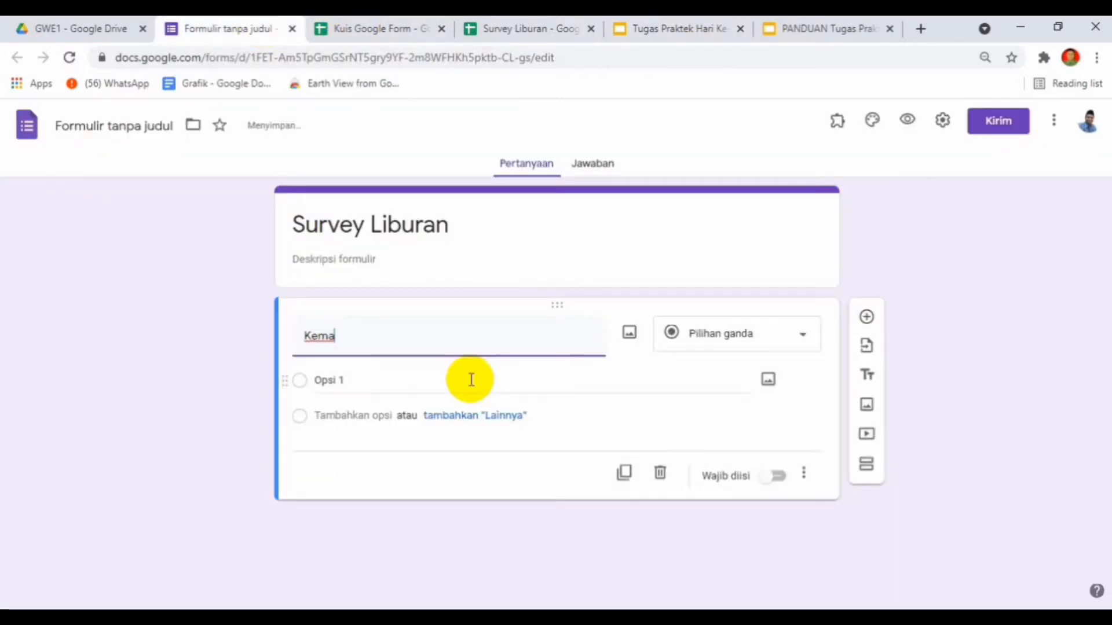
key("BackSpace")
key("BackSpace")
key("BackSpace")
key("BackSpace")
type("Anda Mau ke")
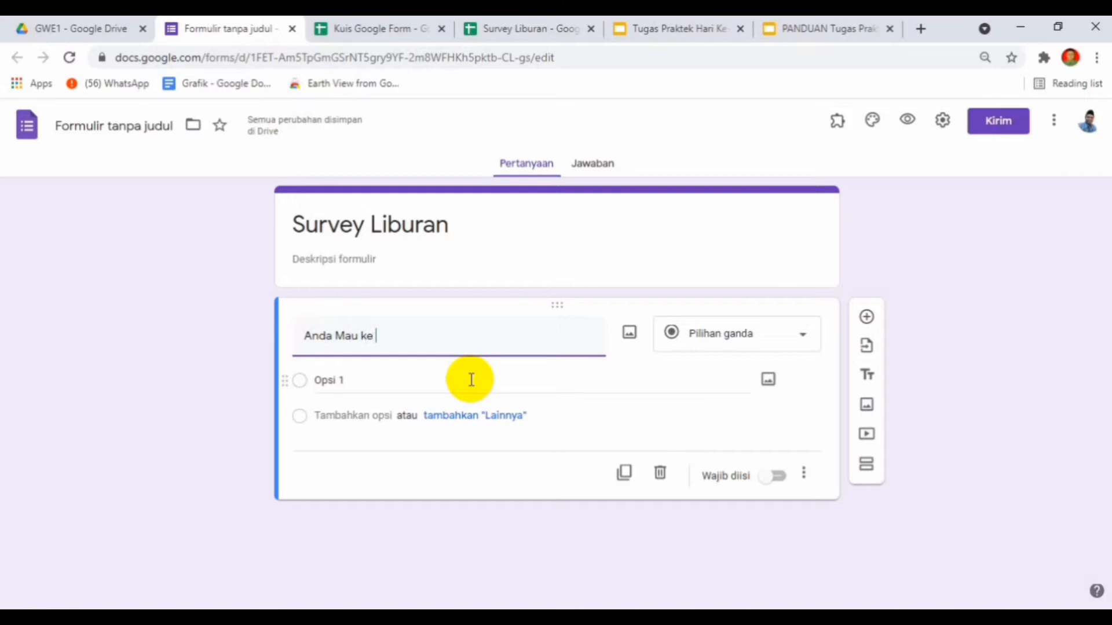
type("mana di liburan")
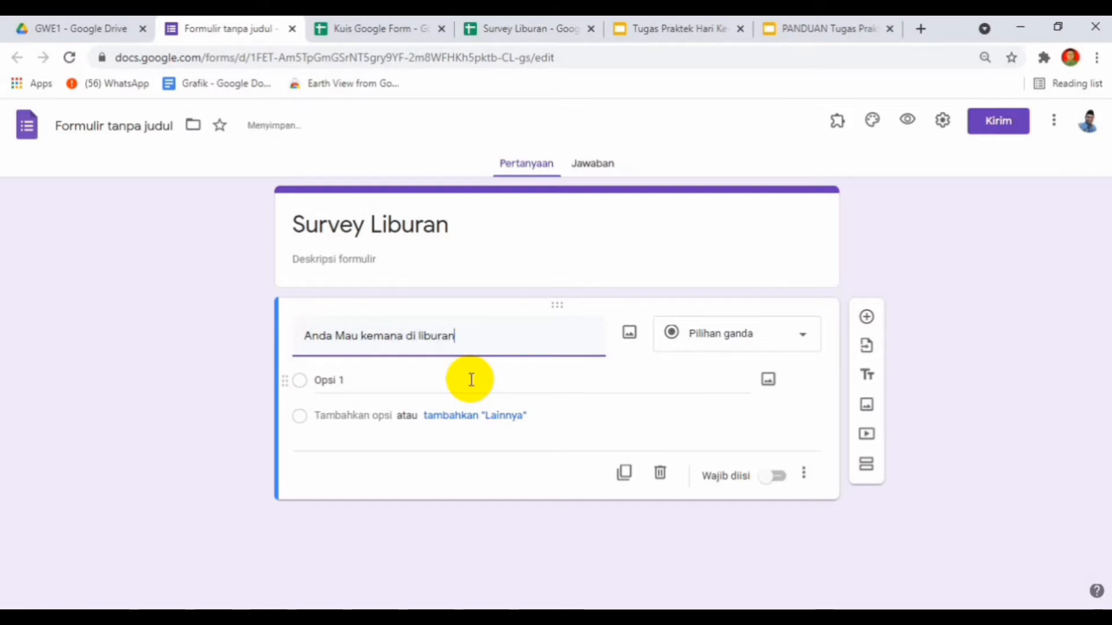
type(" ini ?")
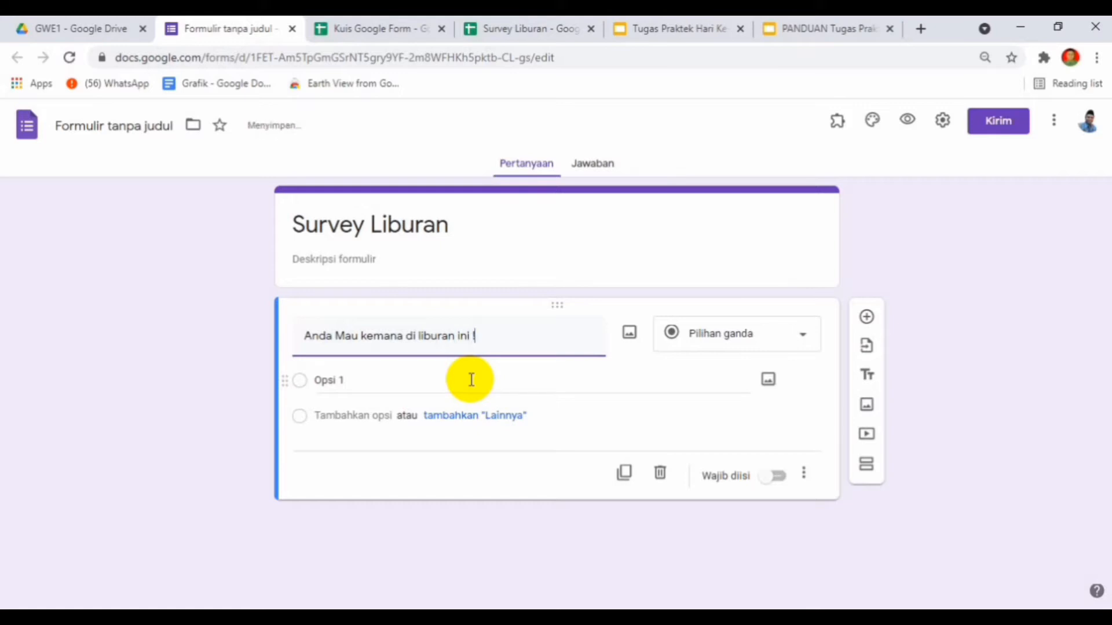
Give the first question the answer options Bandung, Medan and Jakarta, and make it required.
left_click(331, 381)
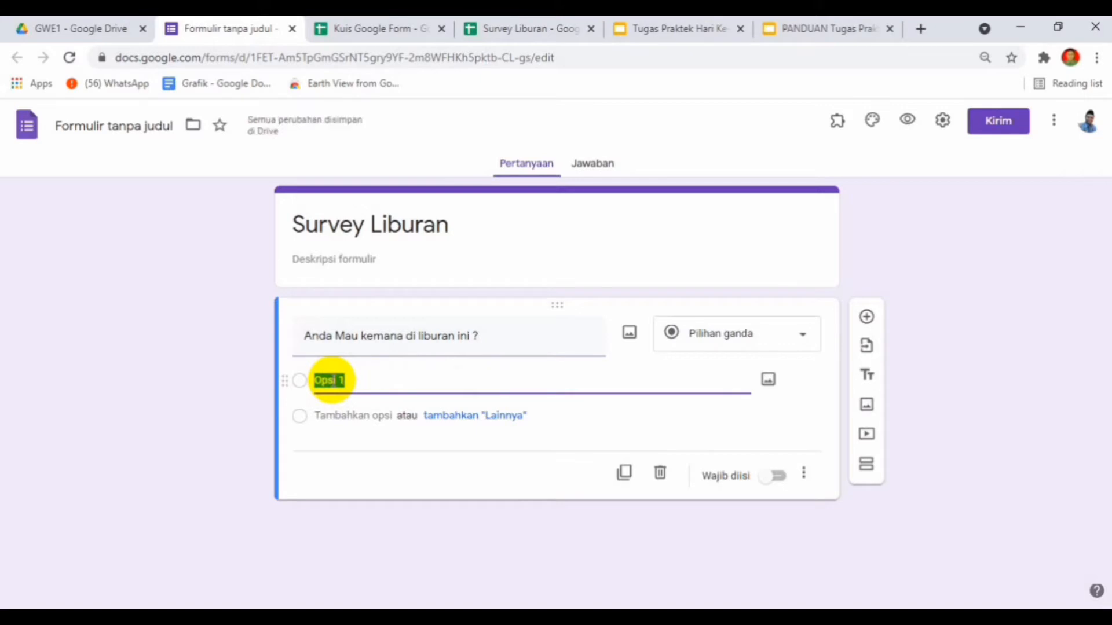
type("Bandung")
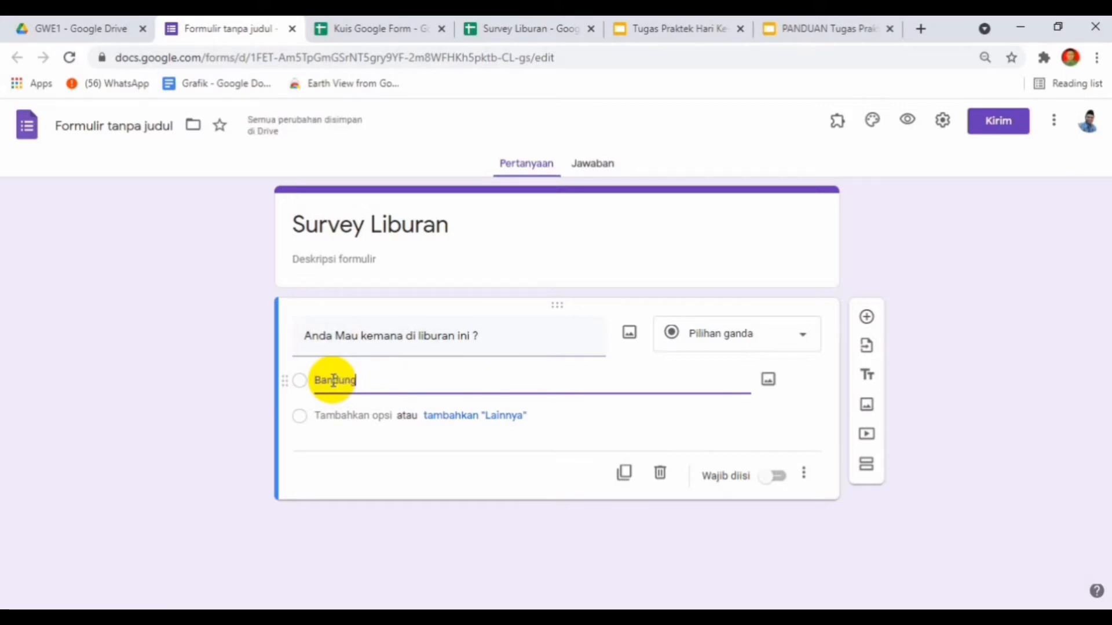
left_click(339, 415)
type("Medan")
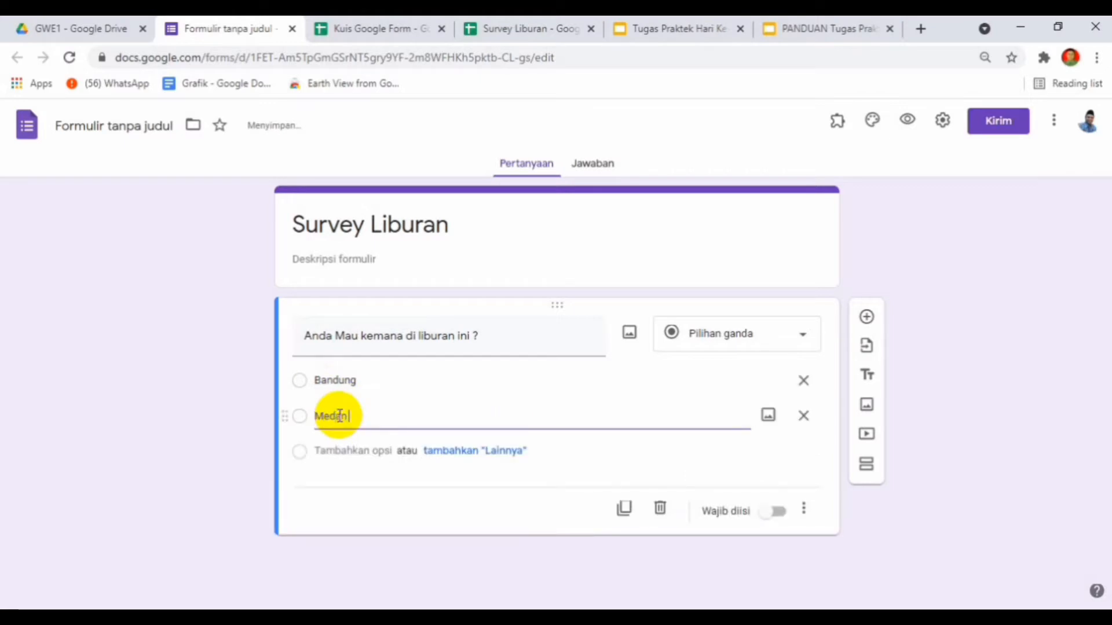
left_click(334, 453)
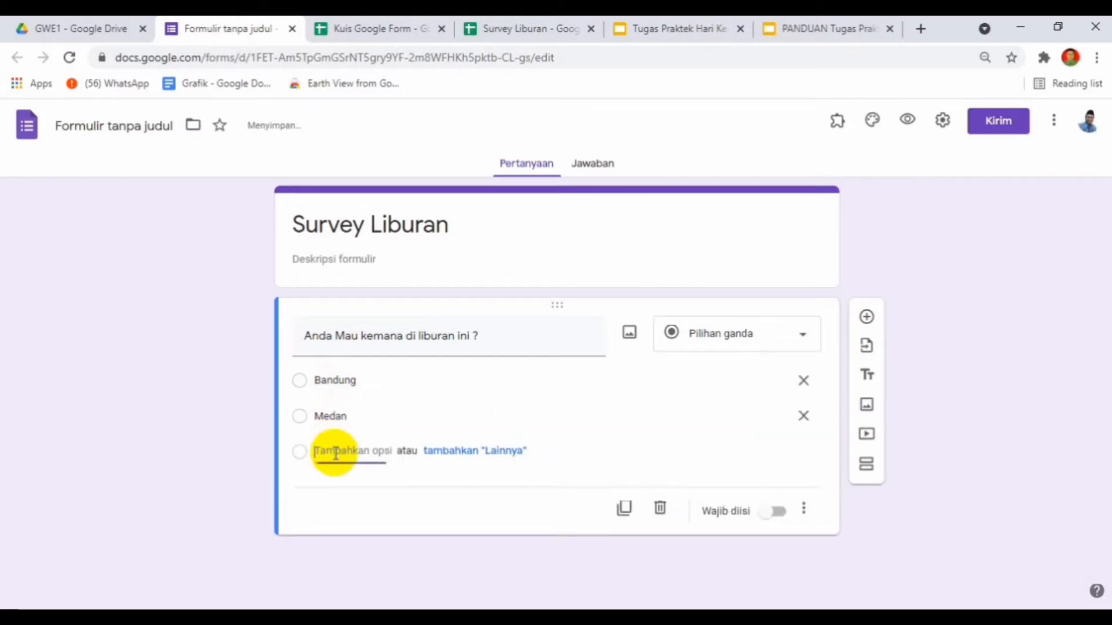
type("Jakar")
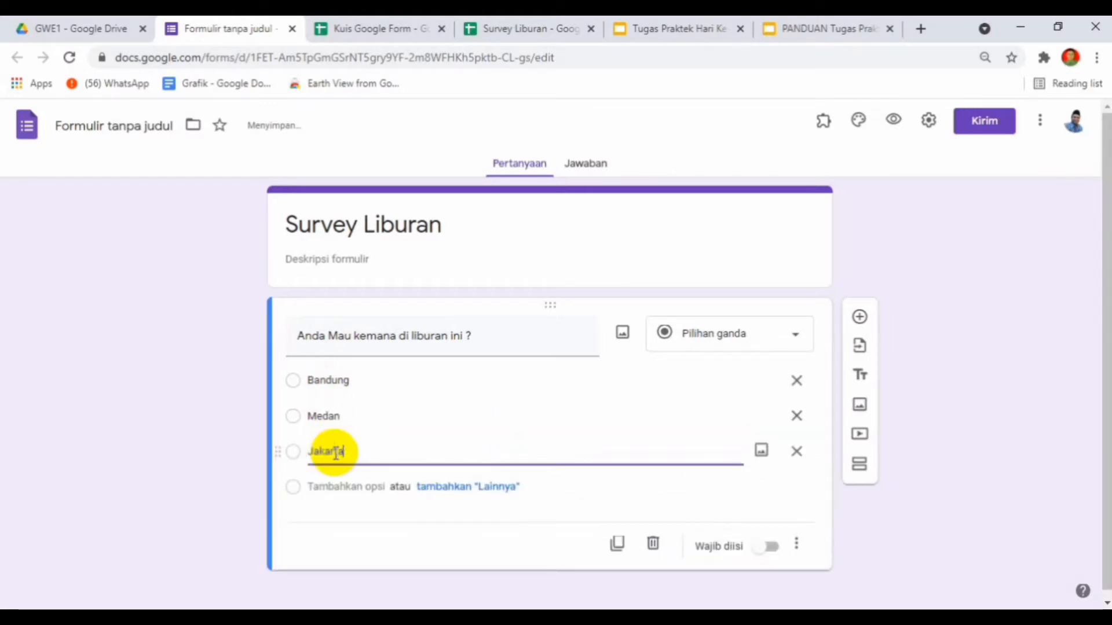
type("ta")
left_click(772, 547)
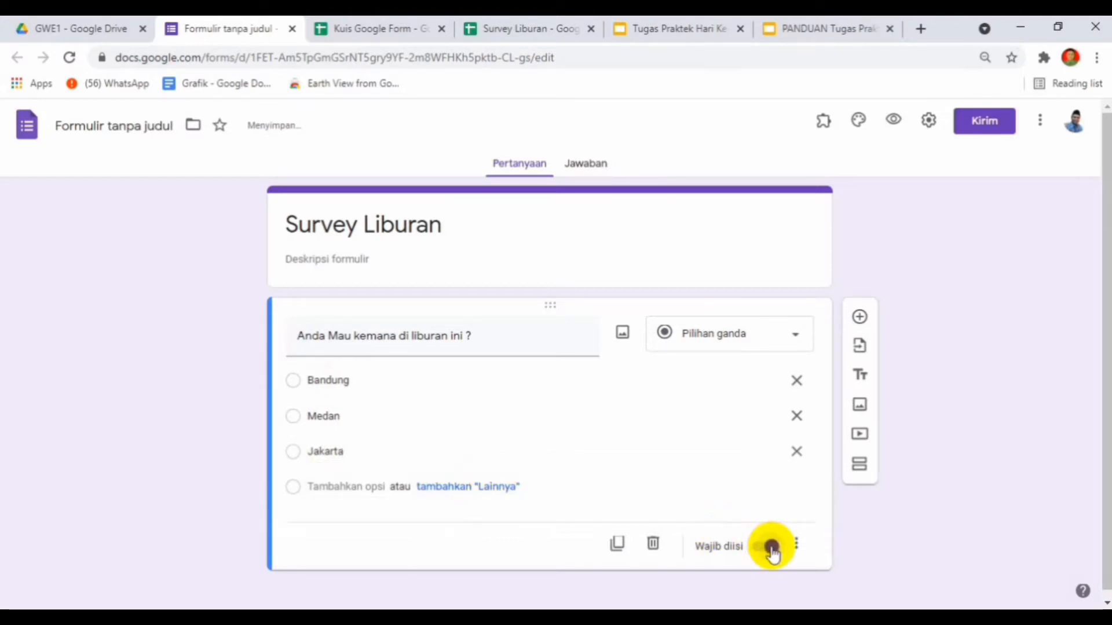
Check the assignment slide in Google Slides, then add a second question to the form reading "Mengapa anda memilih tempat tersebut ?".
left_click(679, 30)
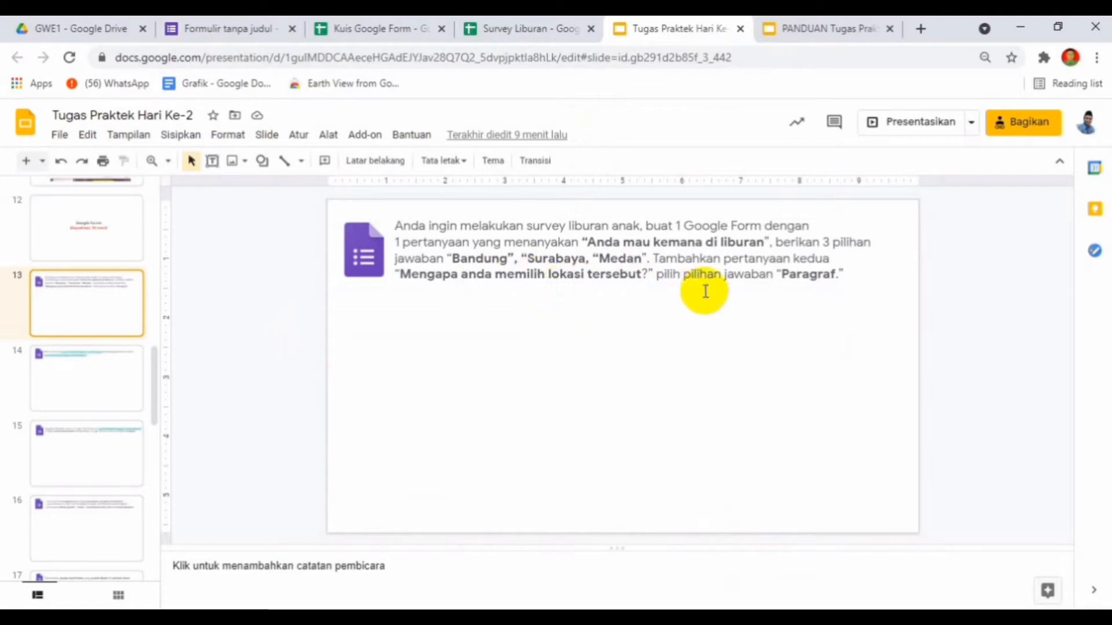
left_click(201, 26)
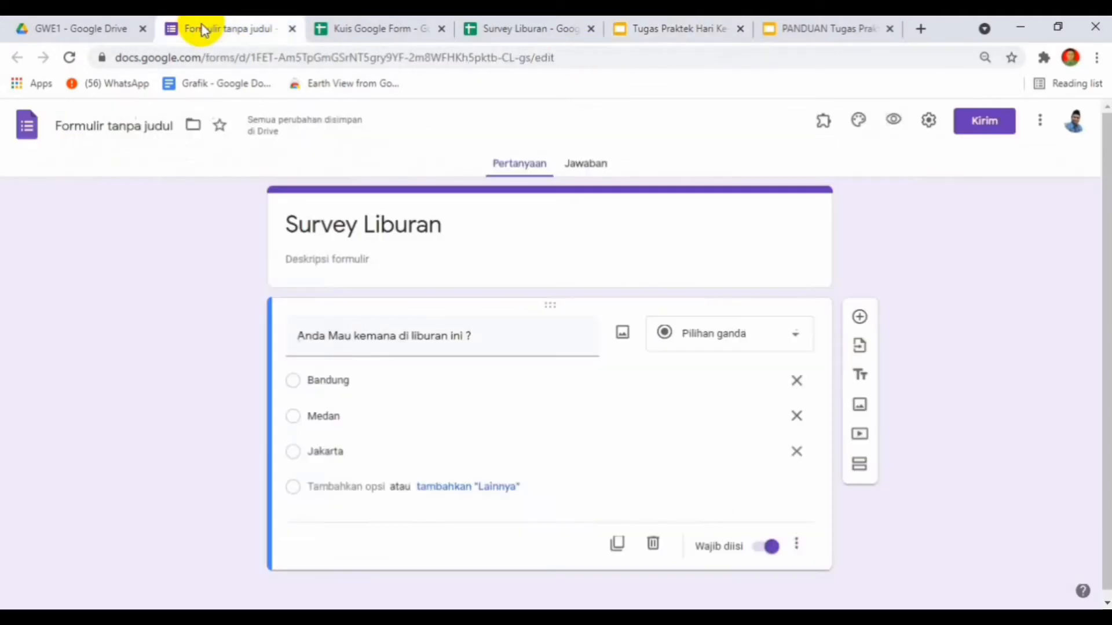
left_click(860, 319)
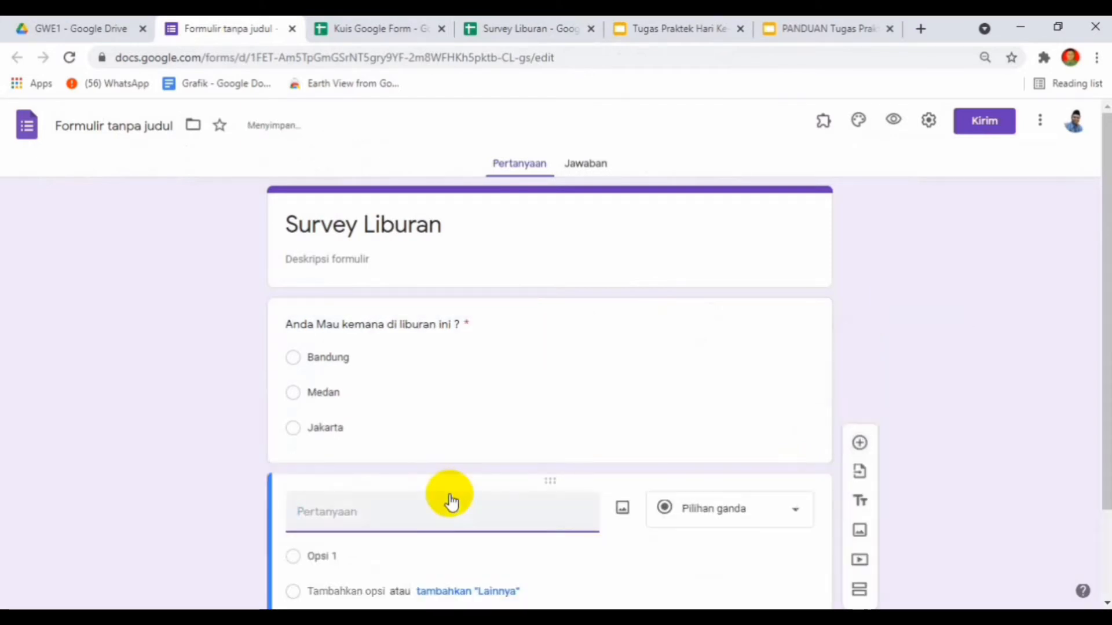
type("Mengapa")
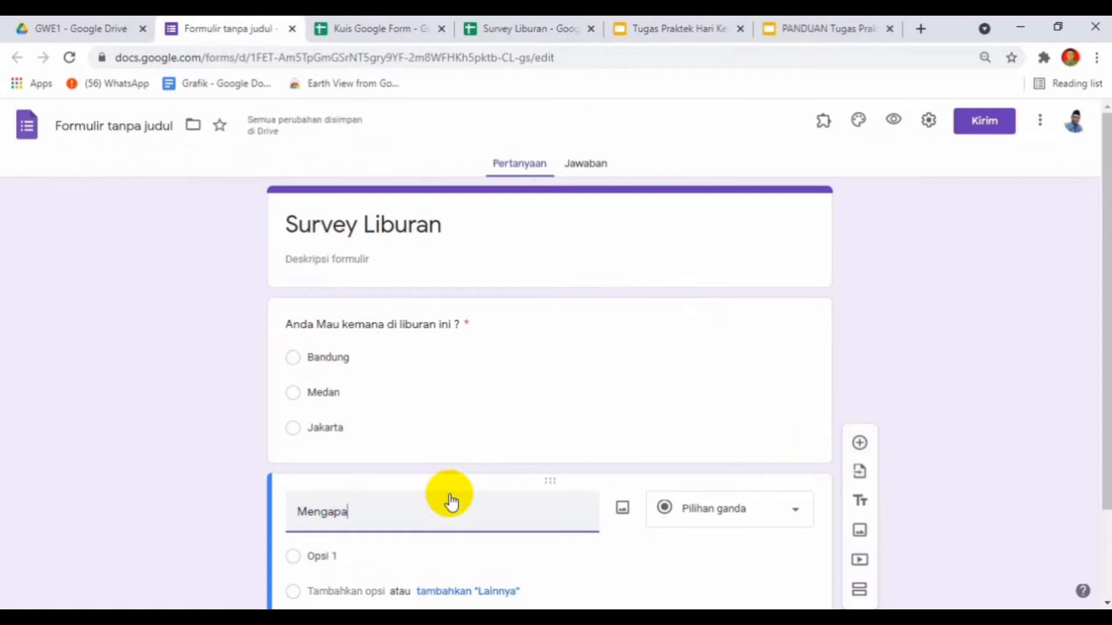
type(" anda memilih tempata")
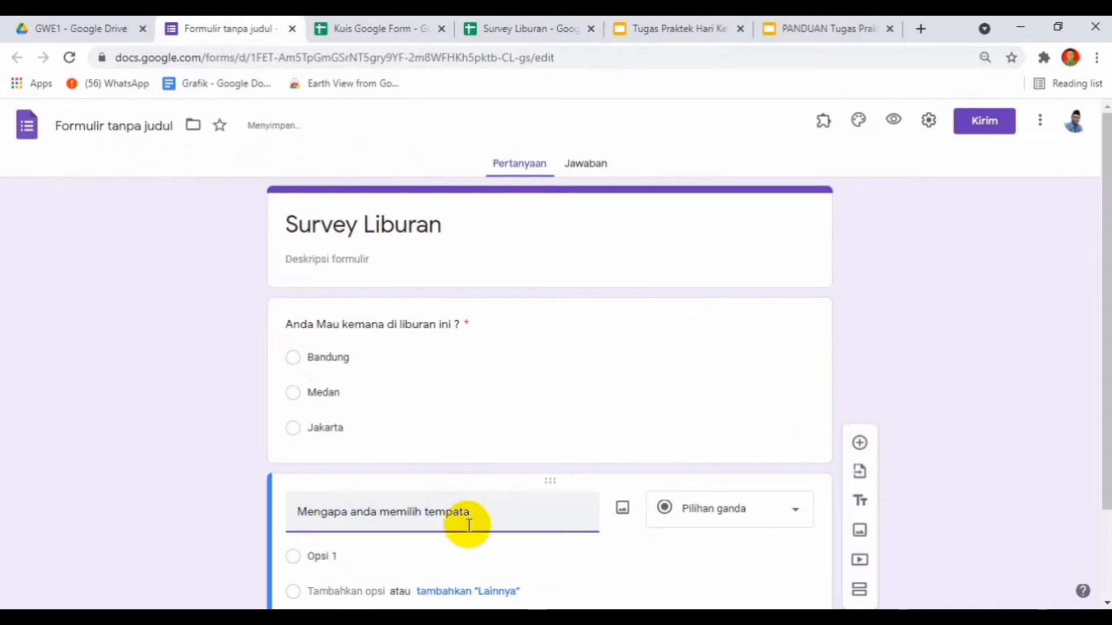
key("BackSpace")
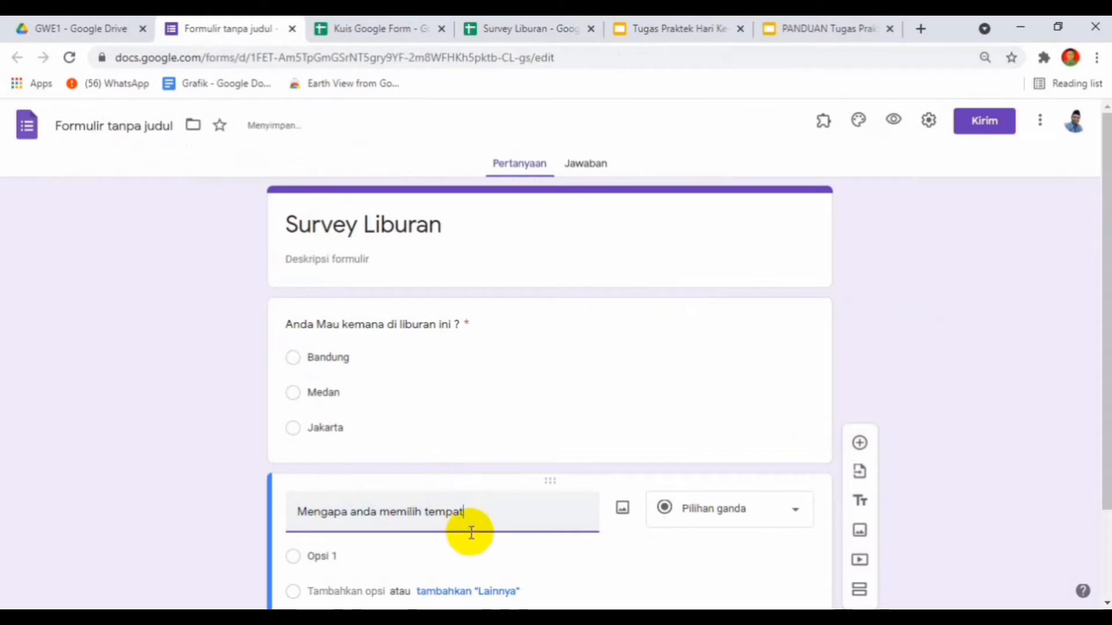
type("tersebut ?")
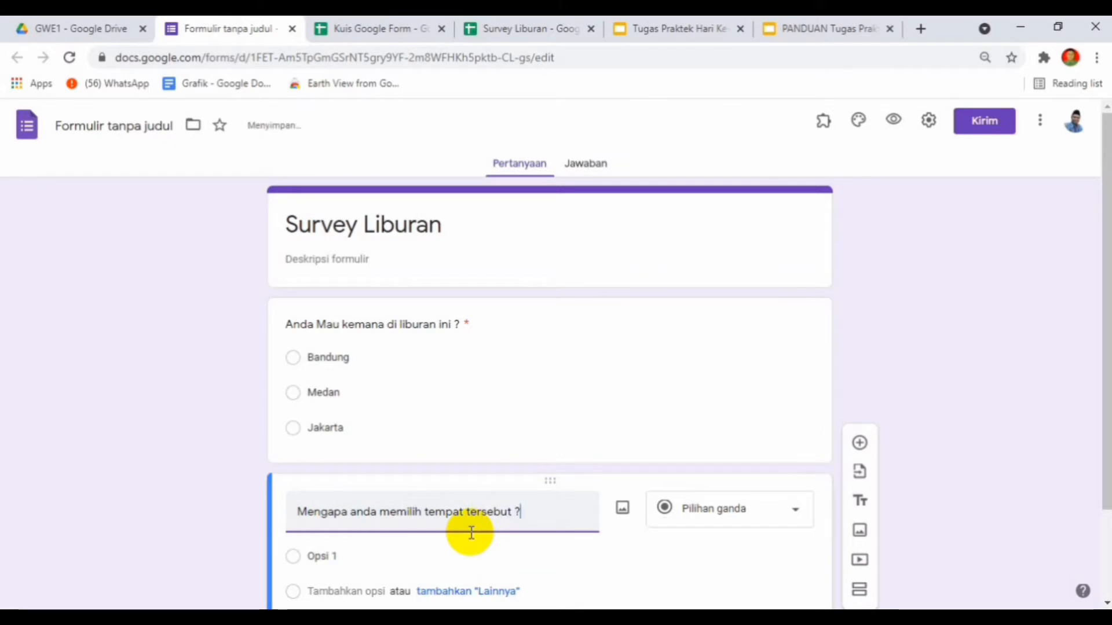
Set the second question's answer type to Paragraf and make it required.
left_click(653, 518)
left_click(695, 458)
left_click_drag(1106, 368, 1101, 410)
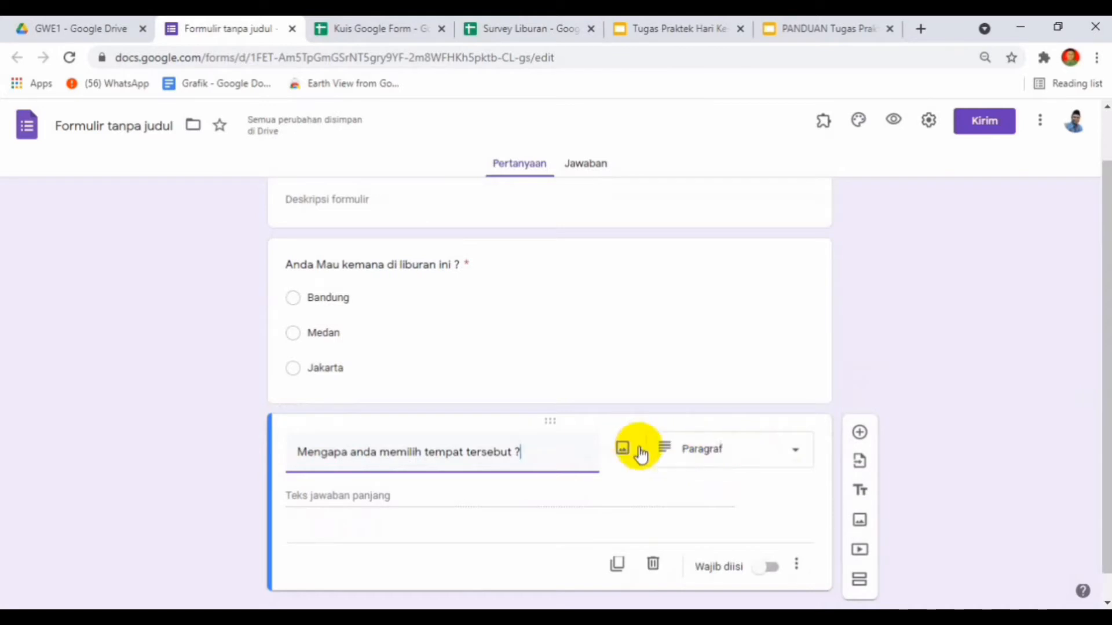
left_click(773, 570)
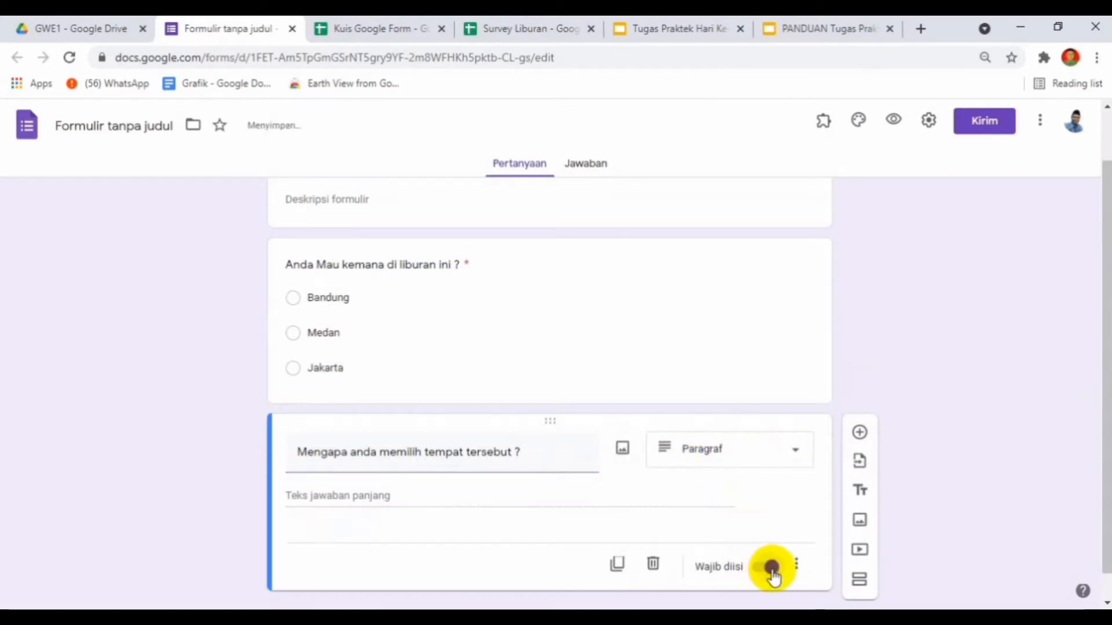
Reduce the browser zoom to 80% and bring the whole form from its title to the second question into view.
left_click_drag(1106, 491, 1107, 463)
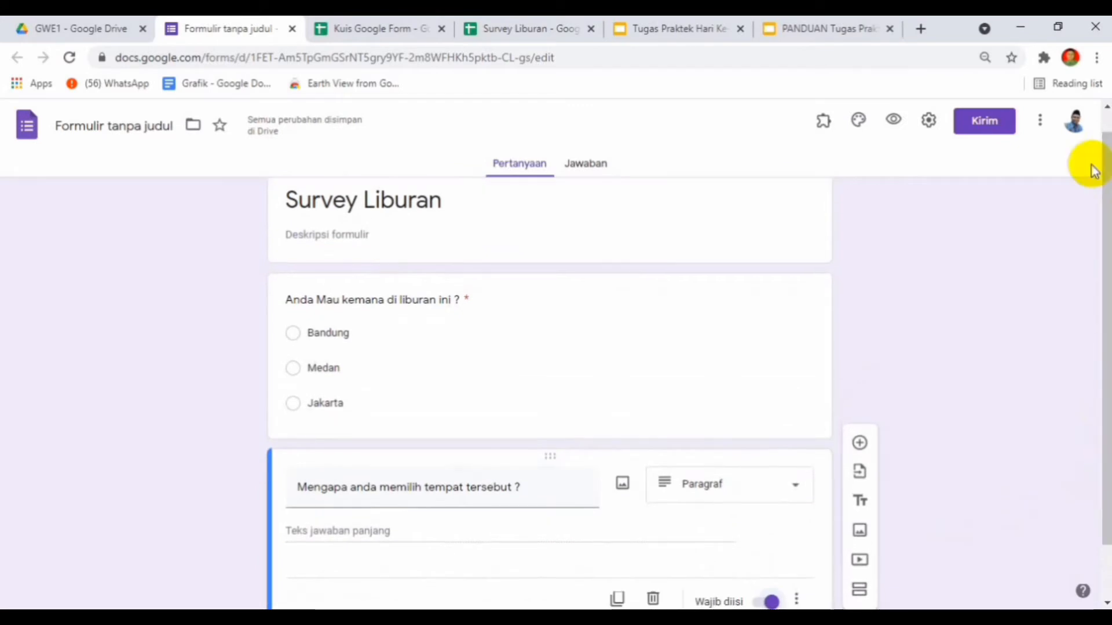
left_click(1097, 58)
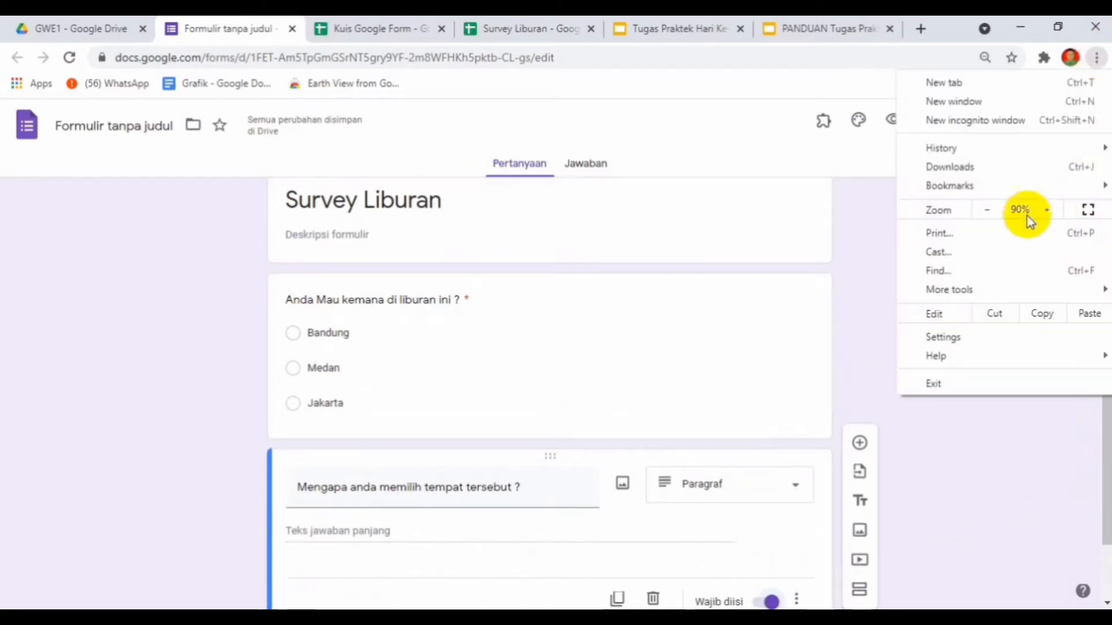
left_click(988, 210)
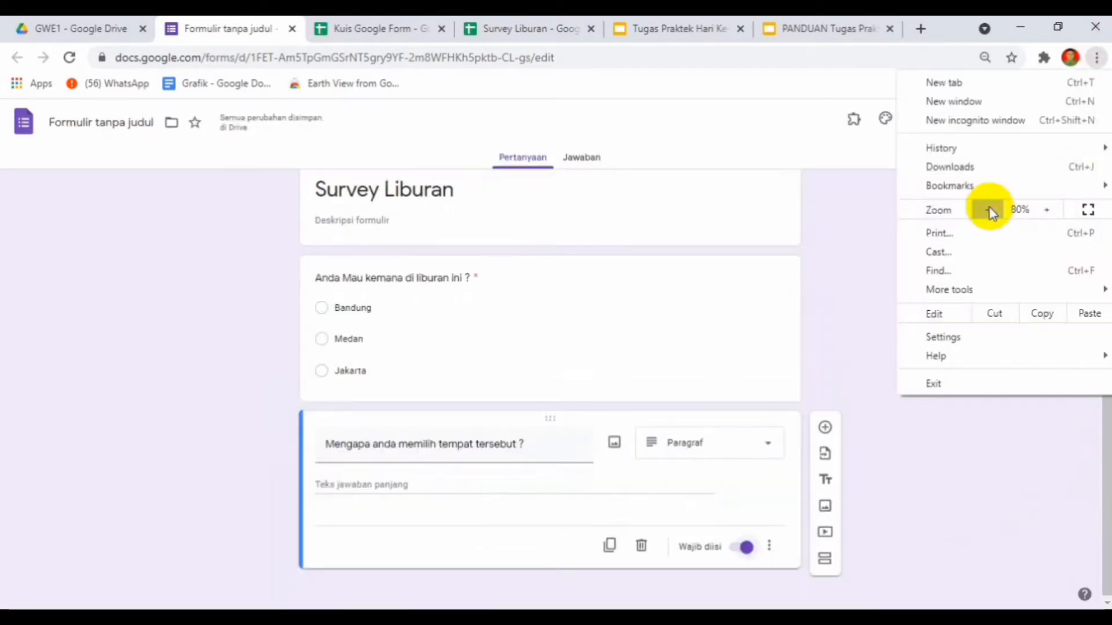
left_click(869, 290)
left_click_drag(1108, 351, 1099, 318)
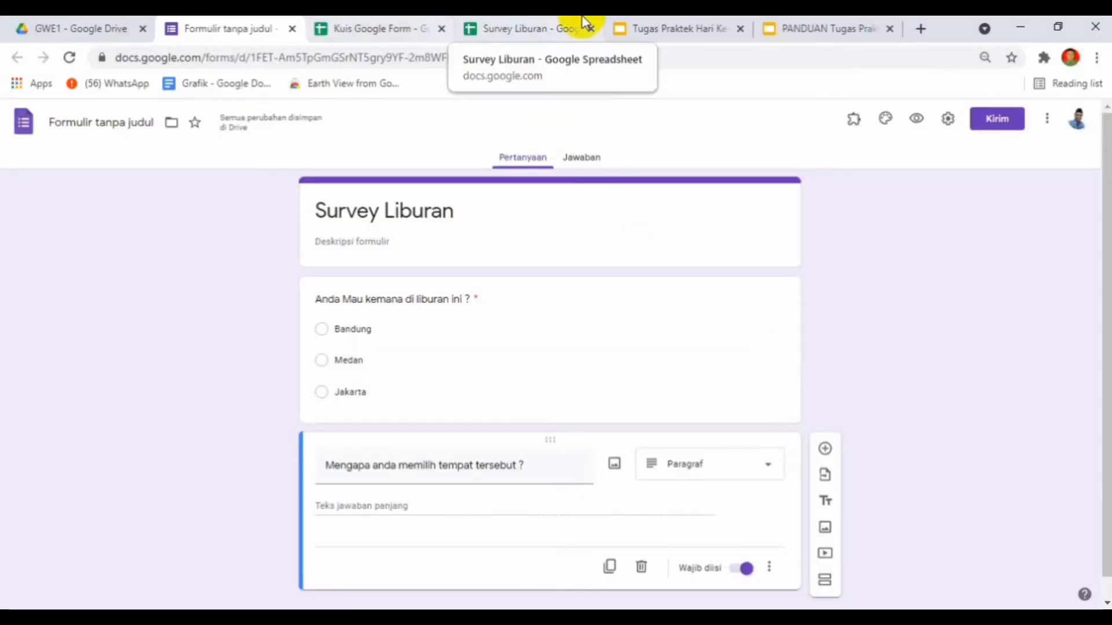
Switch to the Google Slides assignment, paste the form screenshot onto slide 13 and fit it below the task text.
left_click(666, 26)
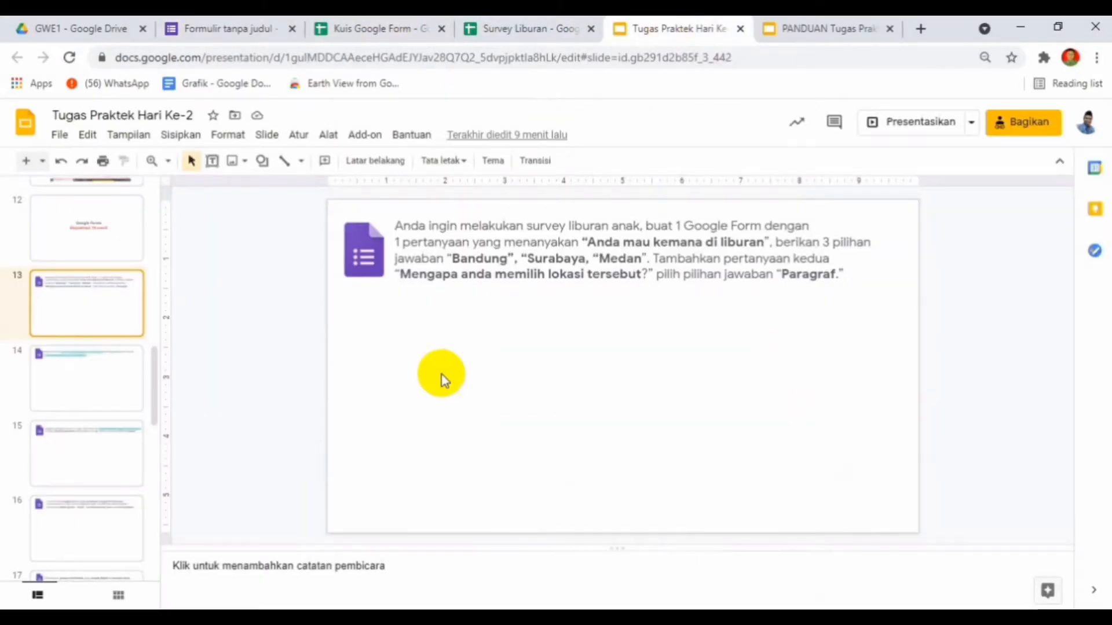
key("ctrl+minus")
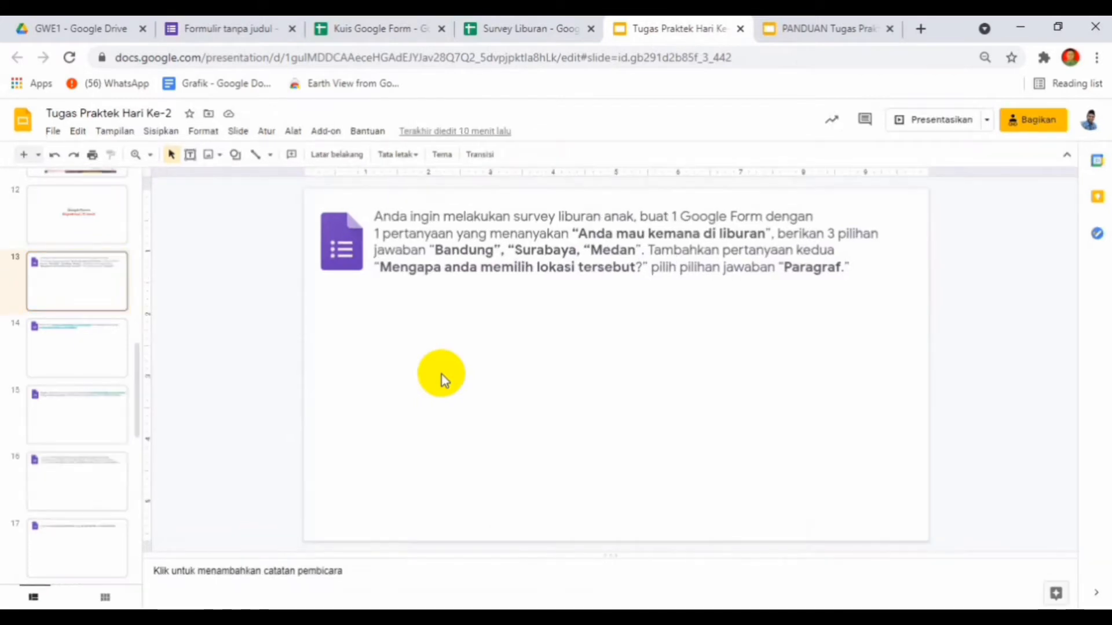
key("ctrl+v")
left_click_drag(383, 255, 394, 322)
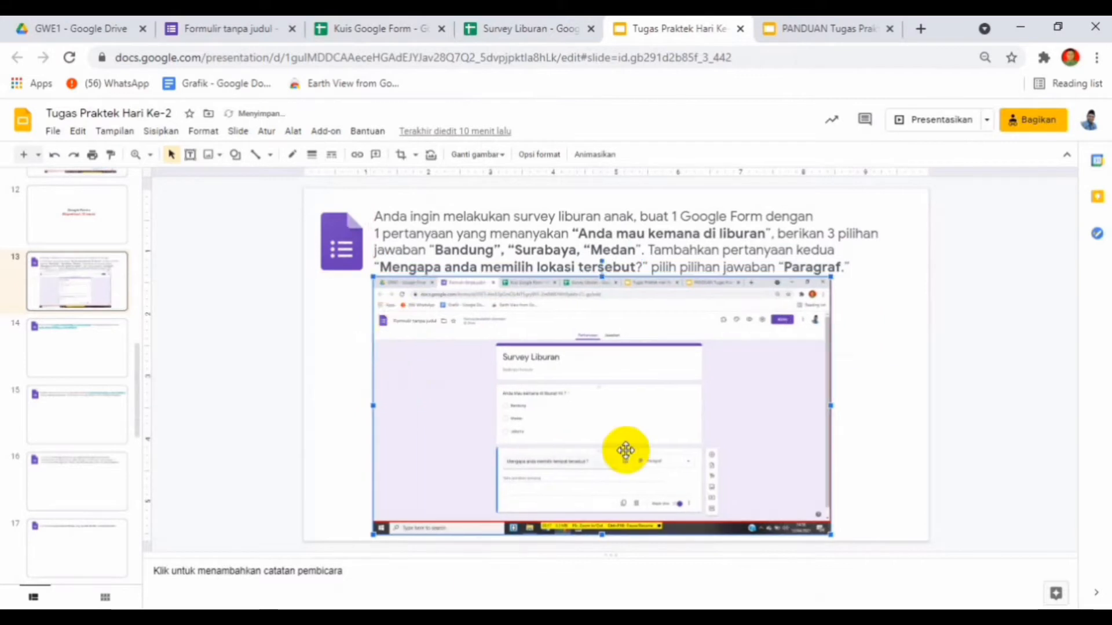
left_click(986, 446)
Go to slide 14 and copy the first e-mail address in the task text.
scroll(986, 446, "down", 1)
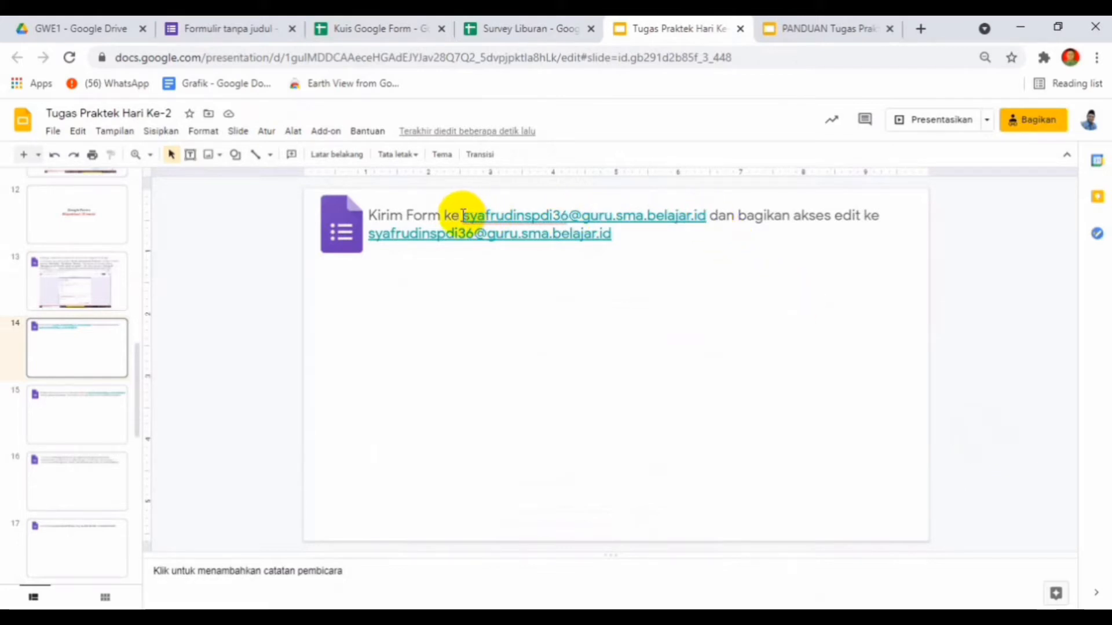
left_click_drag(705, 215, 463, 215)
key("ctrl+c")
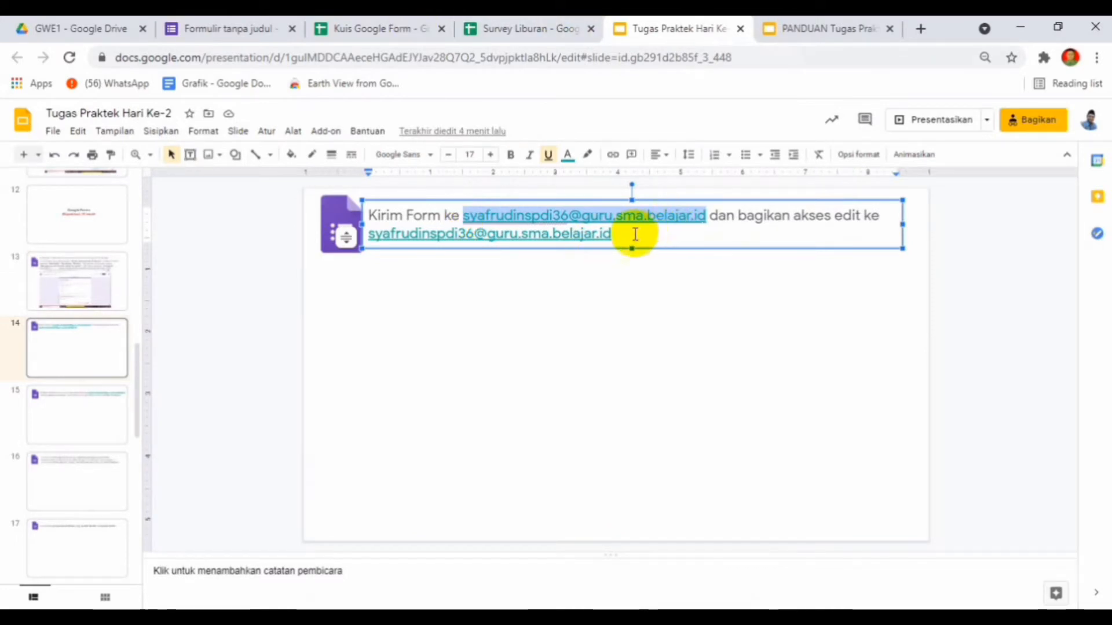
Open the Survey Liburan form's collaborator settings and add the copied e-mail address as a recipient with the Editor role.
left_click(235, 36)
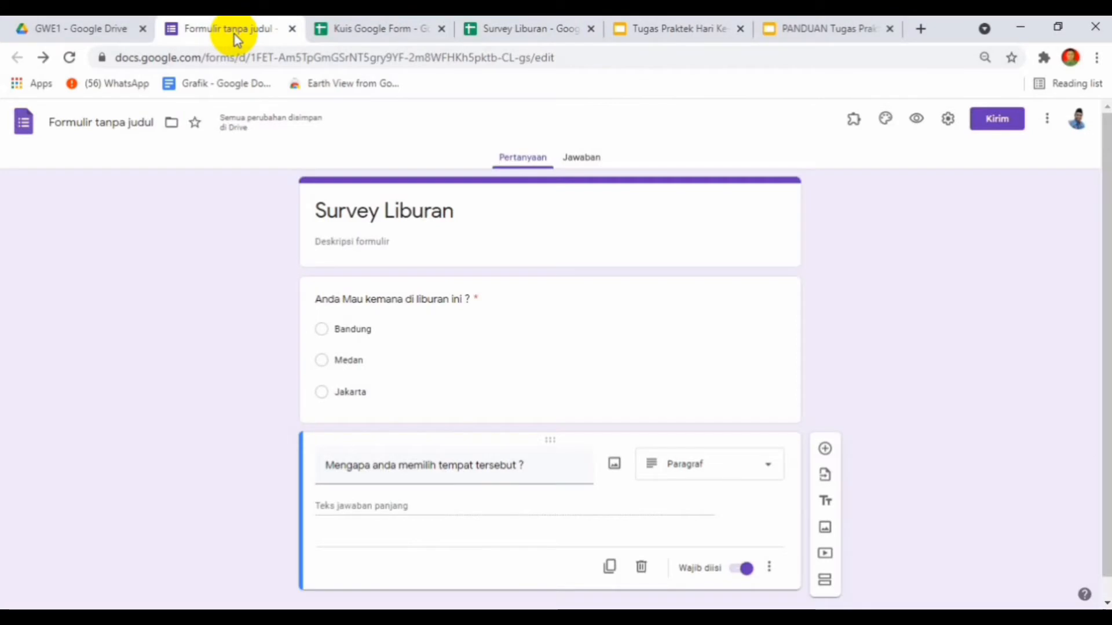
left_click(1048, 127)
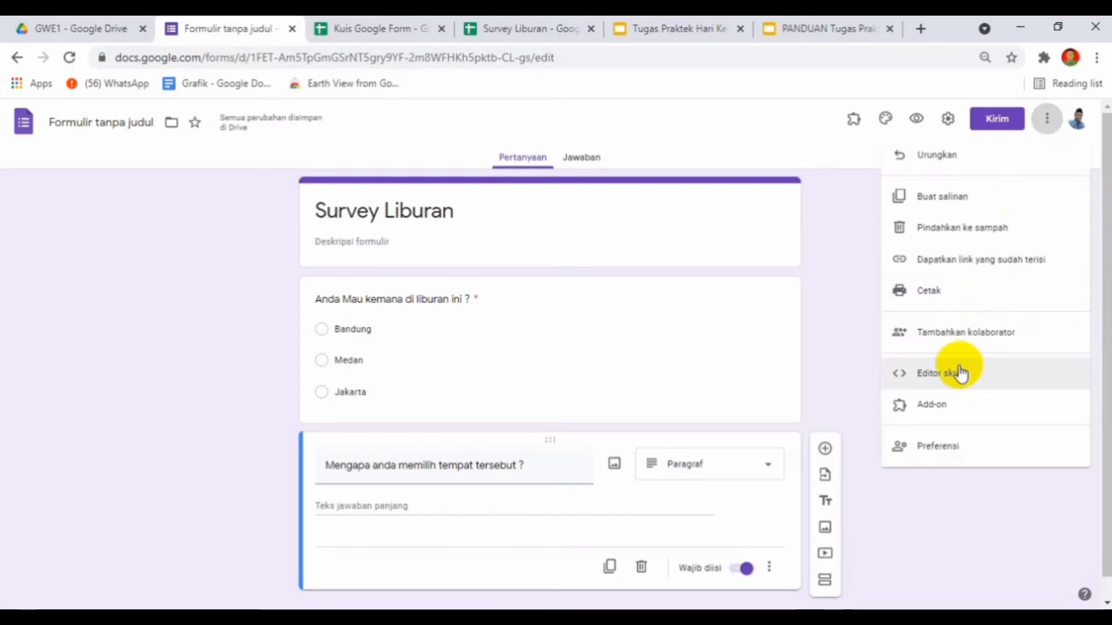
left_click(958, 327)
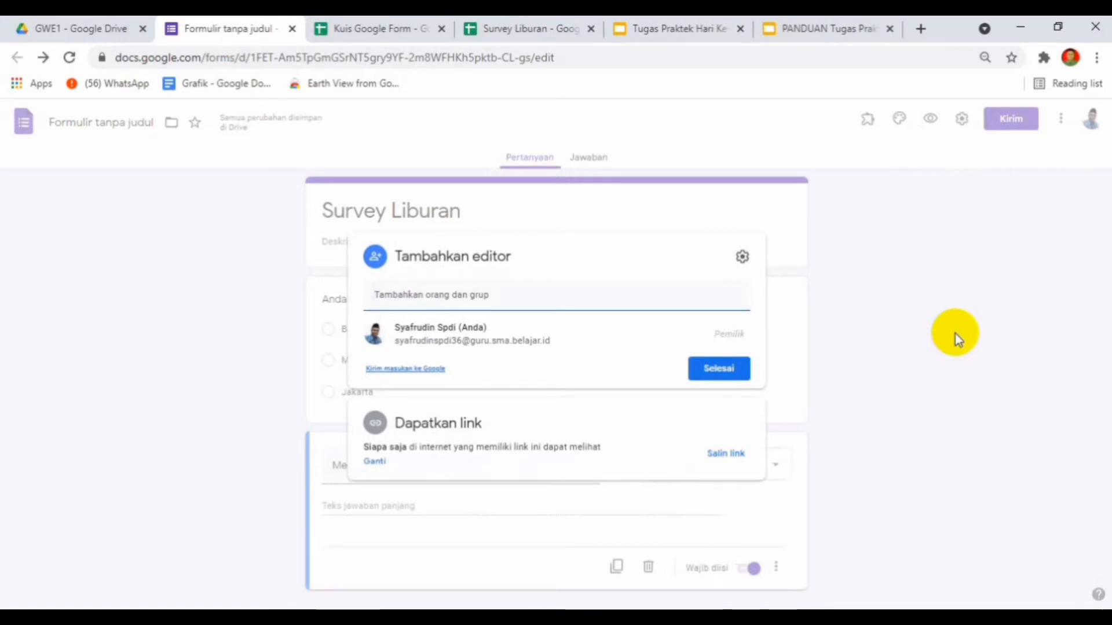
left_click(398, 291)
key("ctrl+v")
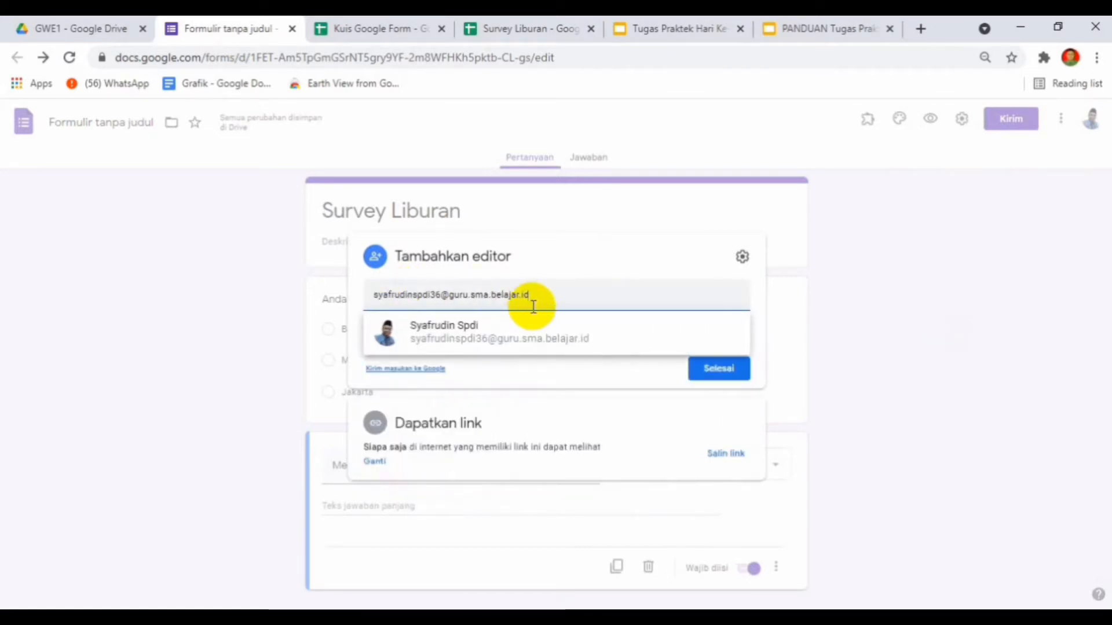
left_click(491, 341)
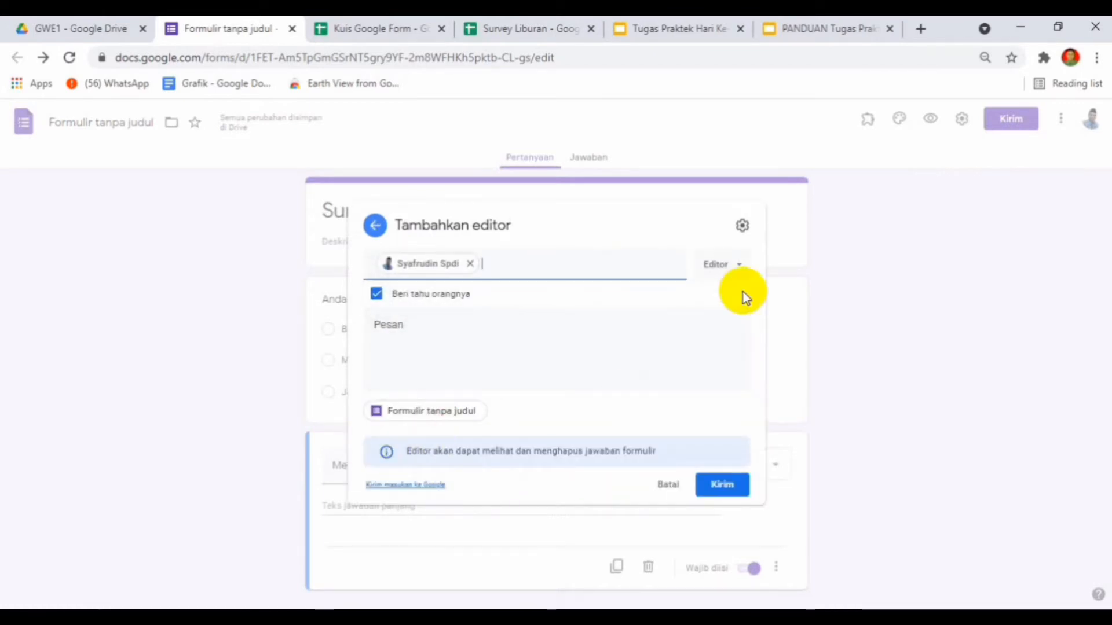
left_click(694, 28)
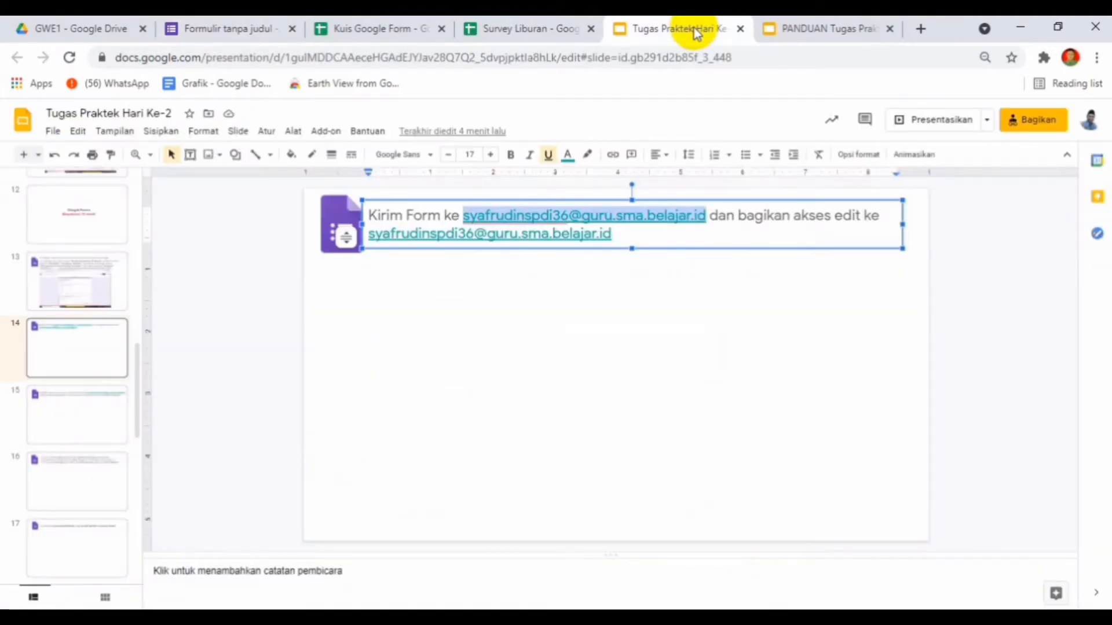
left_click(200, 32)
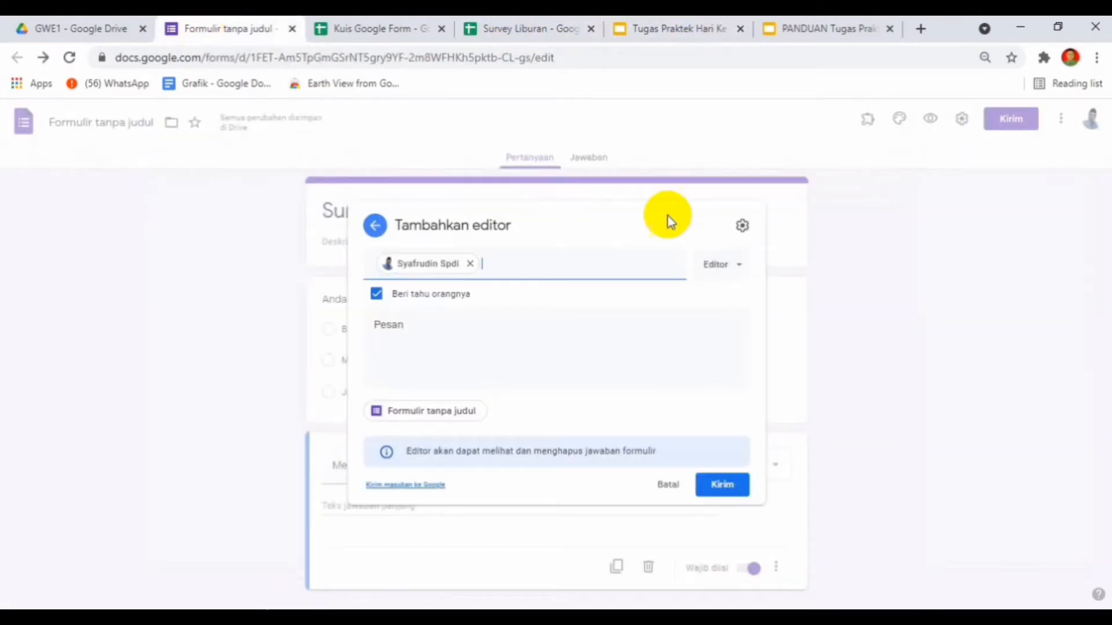
left_click(741, 270)
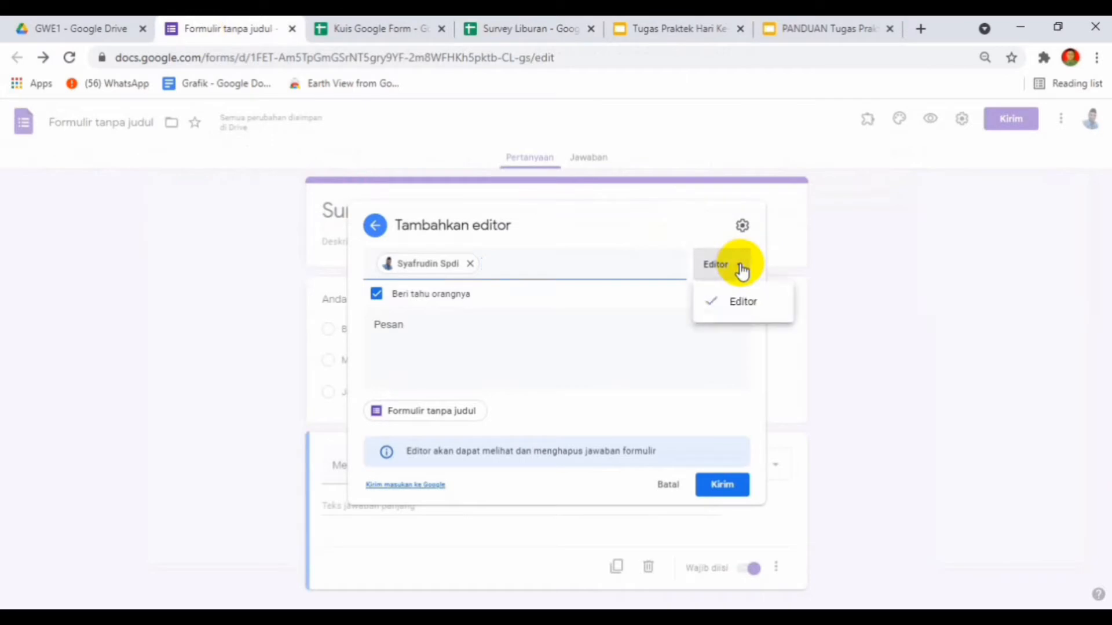
left_click(860, 299)
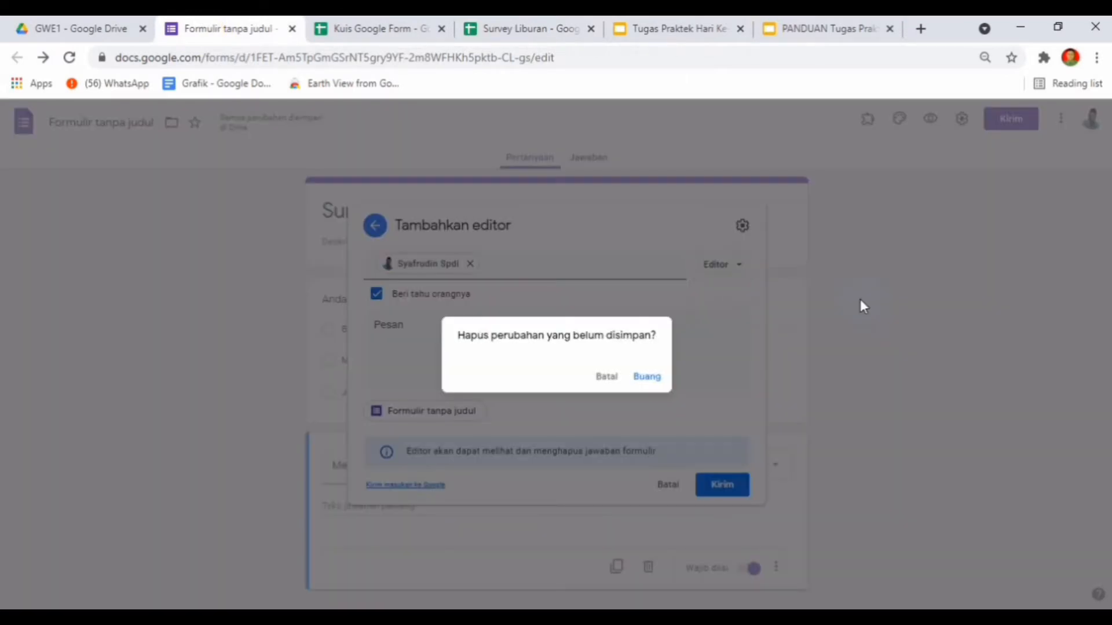
left_click(608, 377)
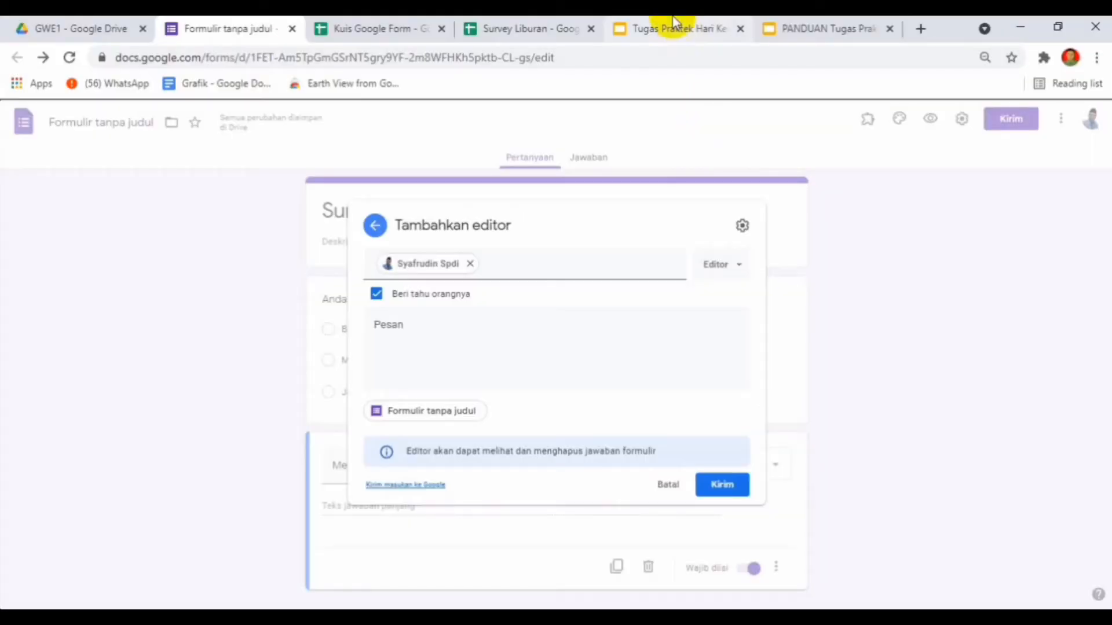
In the Tugas Praktek Hari Ke-2 slides, paste the collaborator dialog screenshot below slide 14's task text and move on to slide 15.
left_click(673, 24)
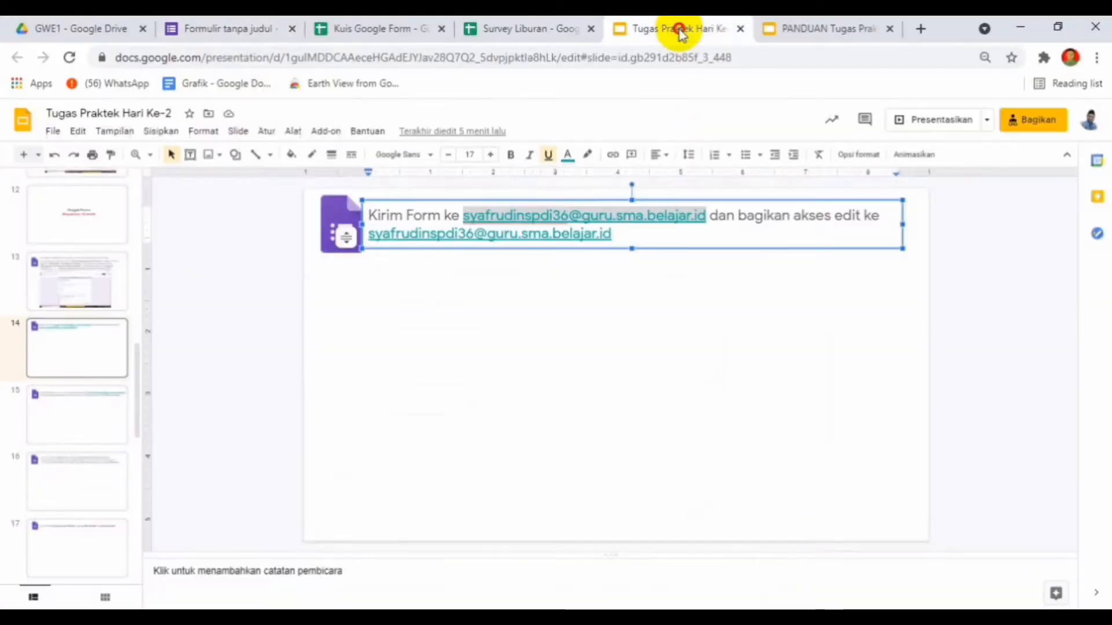
left_click(505, 353)
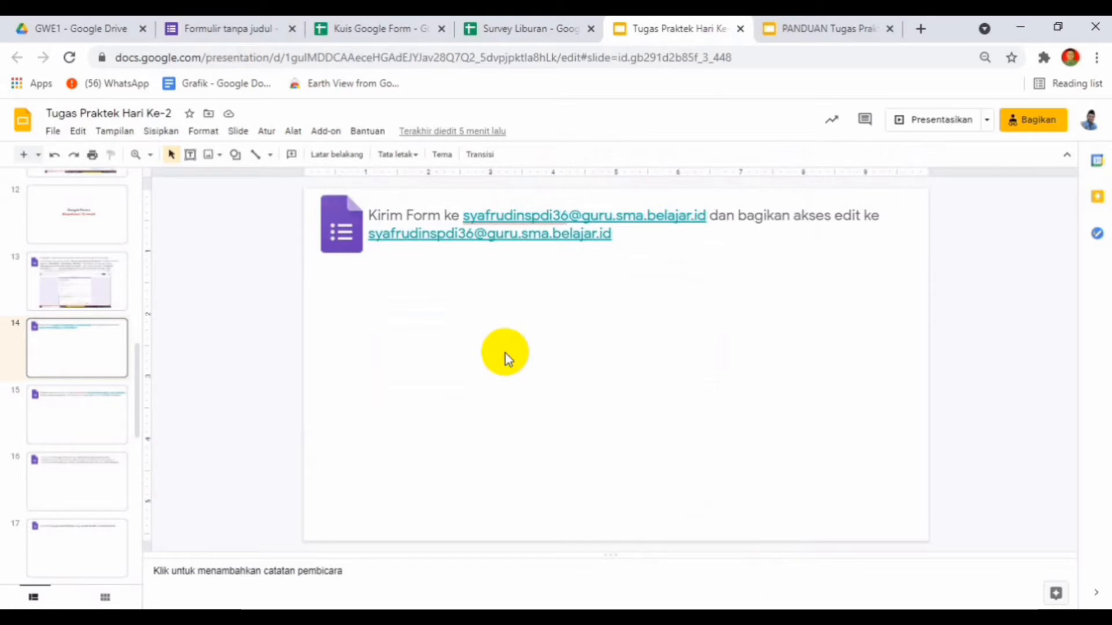
key("ctrl+v")
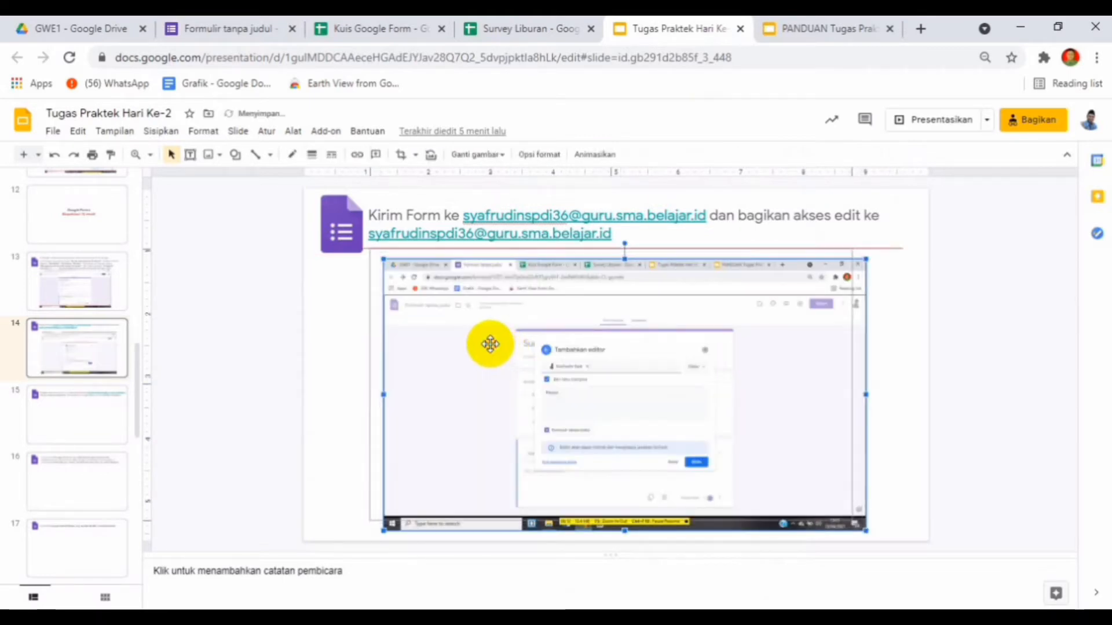
left_click(325, 379)
key("Page_Down")
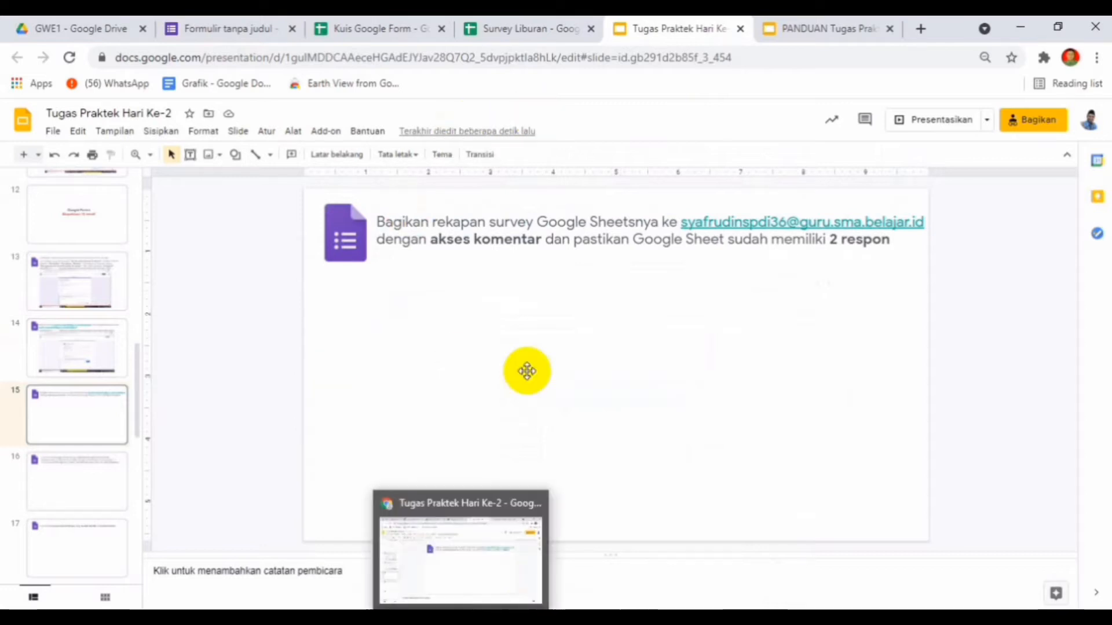
Send the survey form's editor invitation and create a new spreadsheet named "Formulir tanpa judul (Jawaban)" for its responses.
left_click(225, 30)
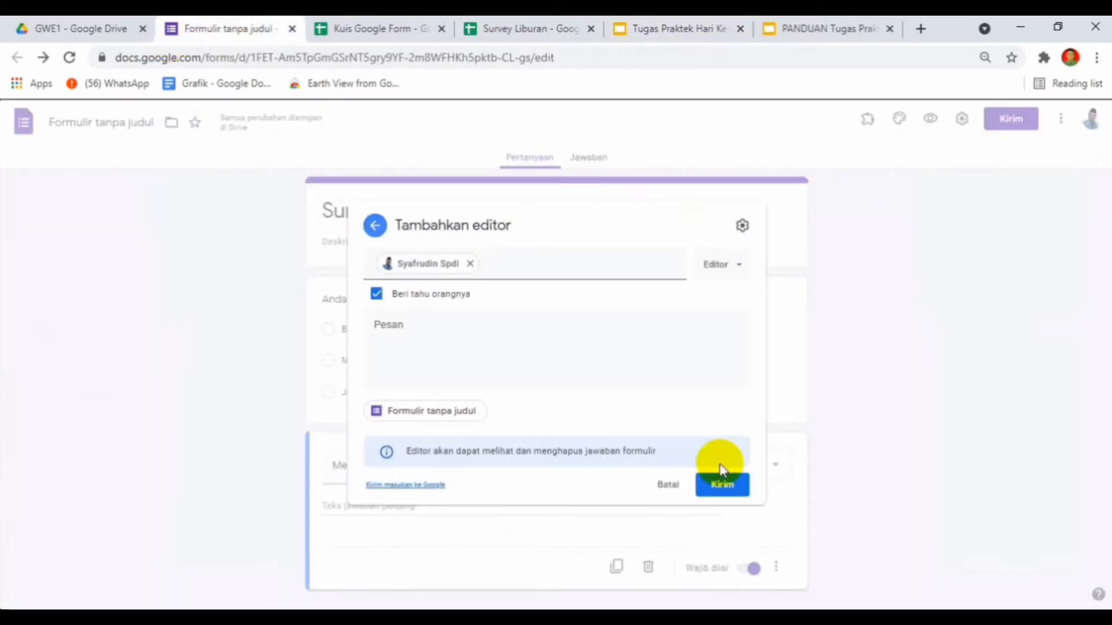
left_click(723, 487)
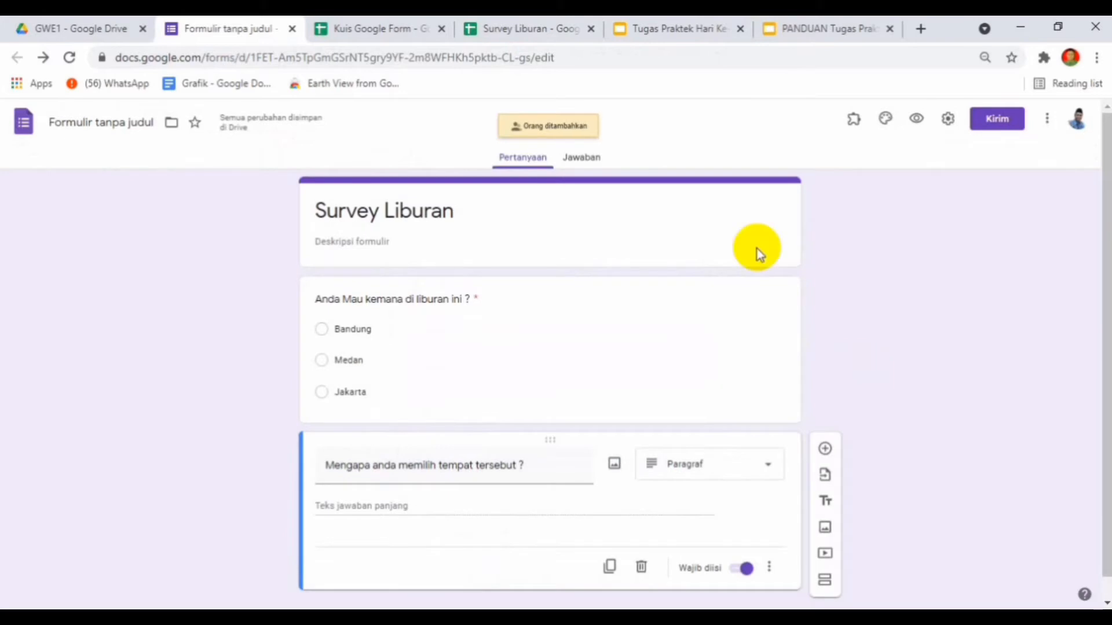
left_click(588, 157)
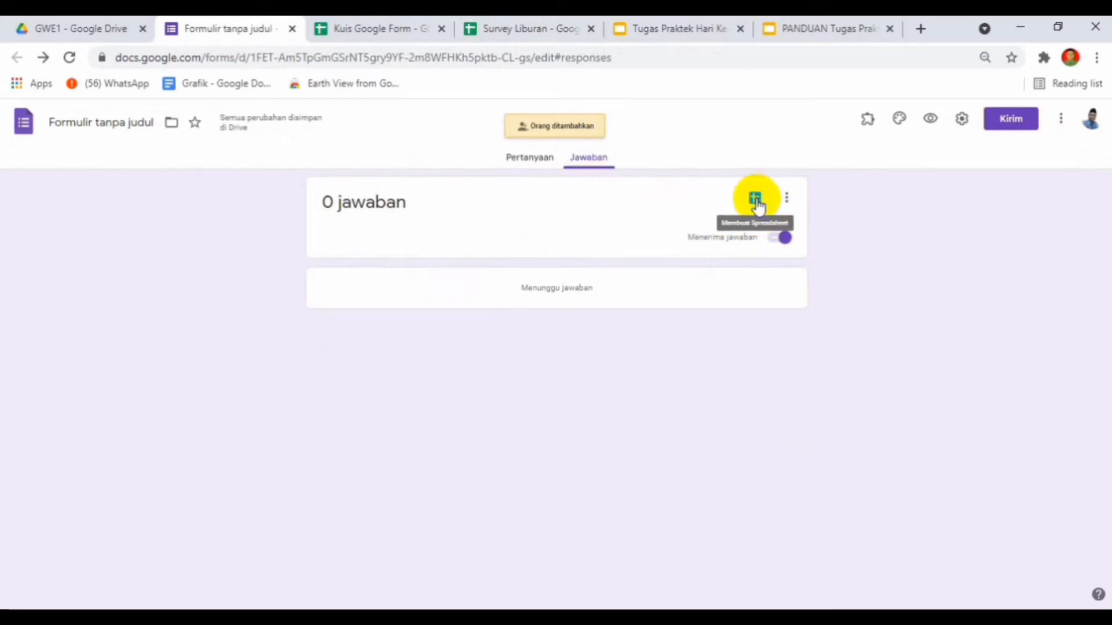
left_click(755, 199)
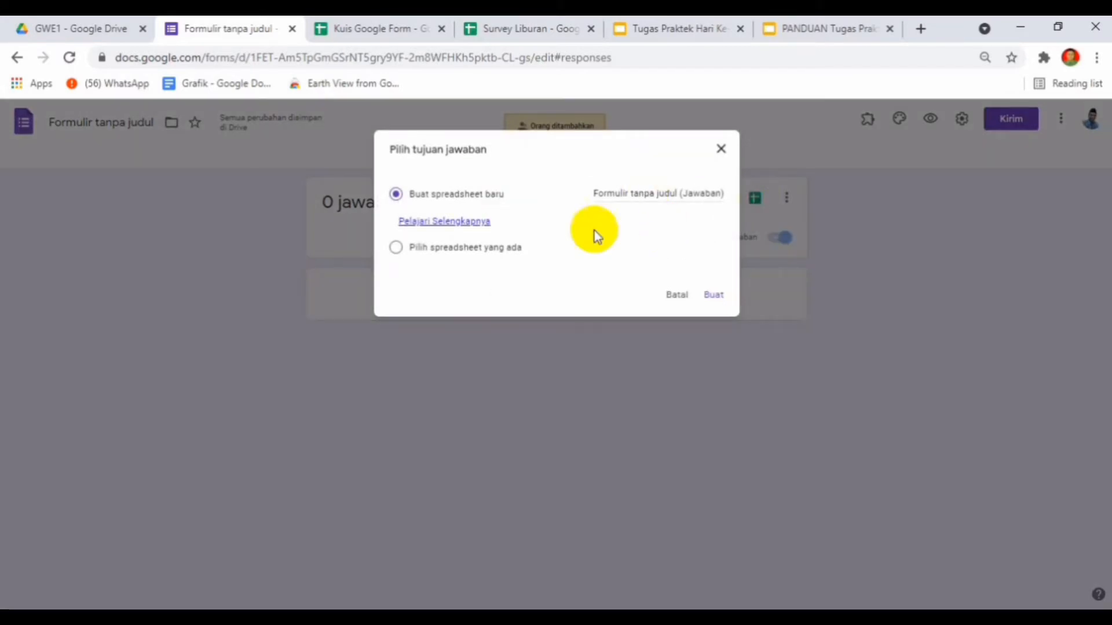
left_click(716, 296)
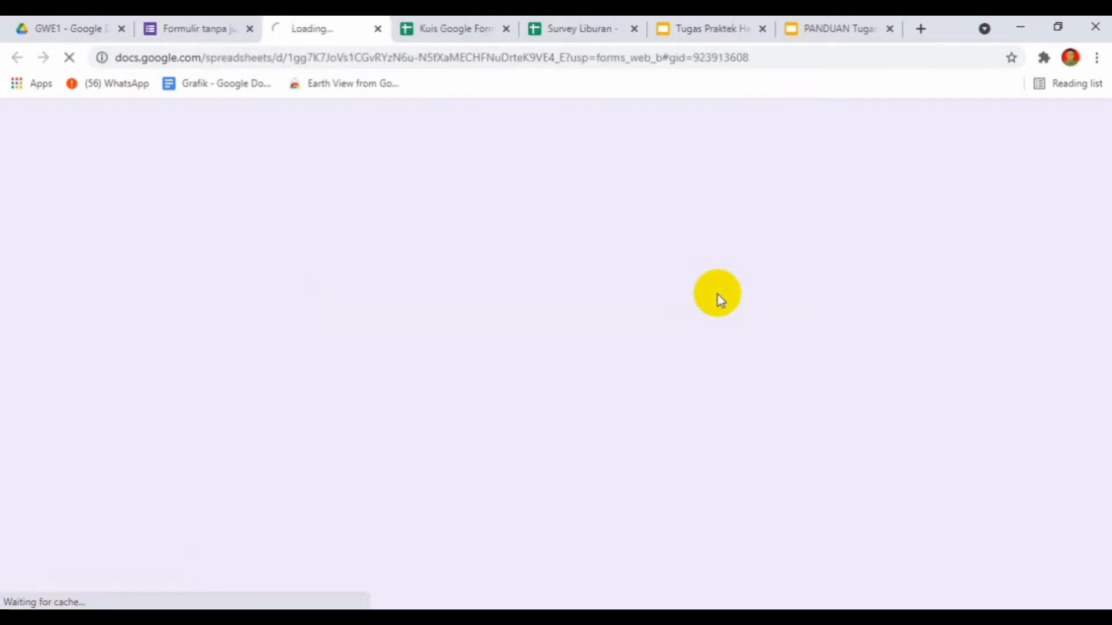
Start sharing the Survey Liburan response spreadsheet, add the second suggested contact as recipient and open the access role choices.
left_click(528, 30)
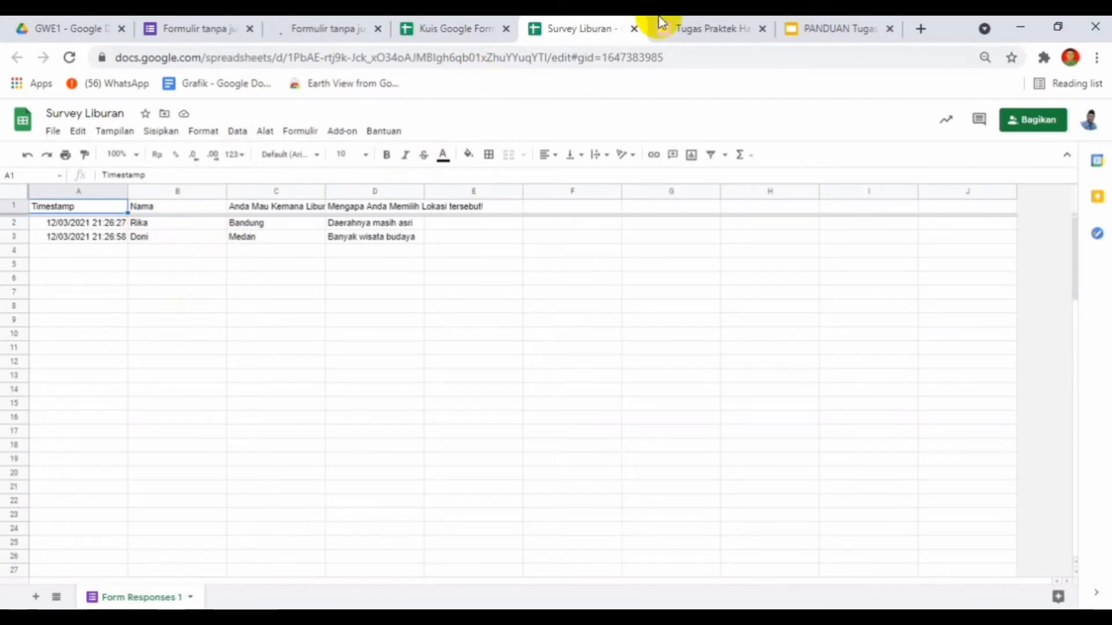
left_click(735, 29)
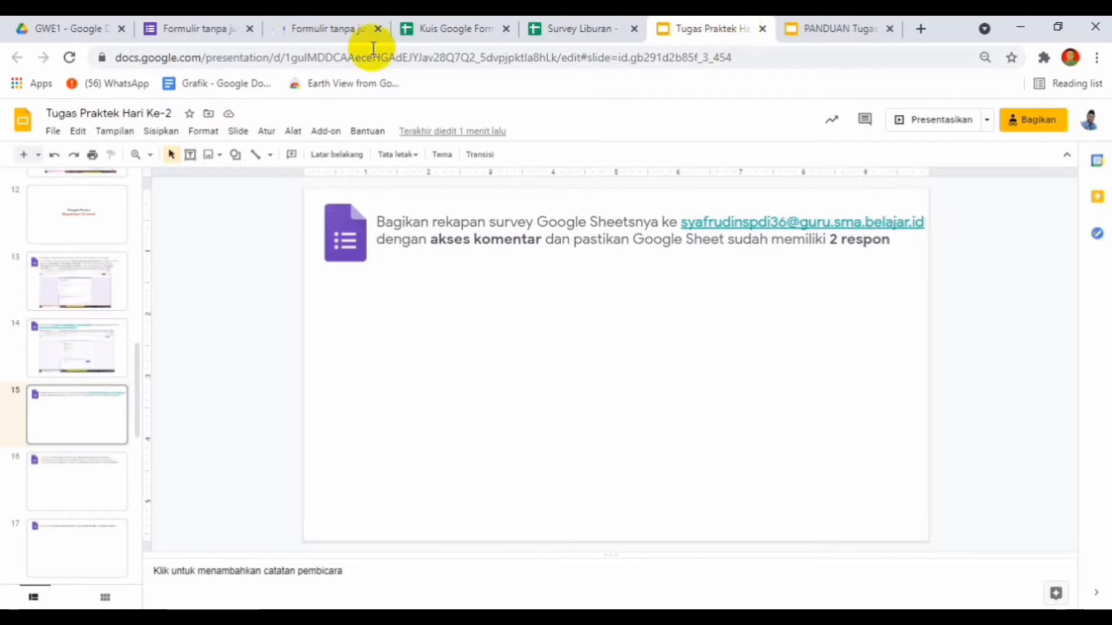
left_click(563, 28)
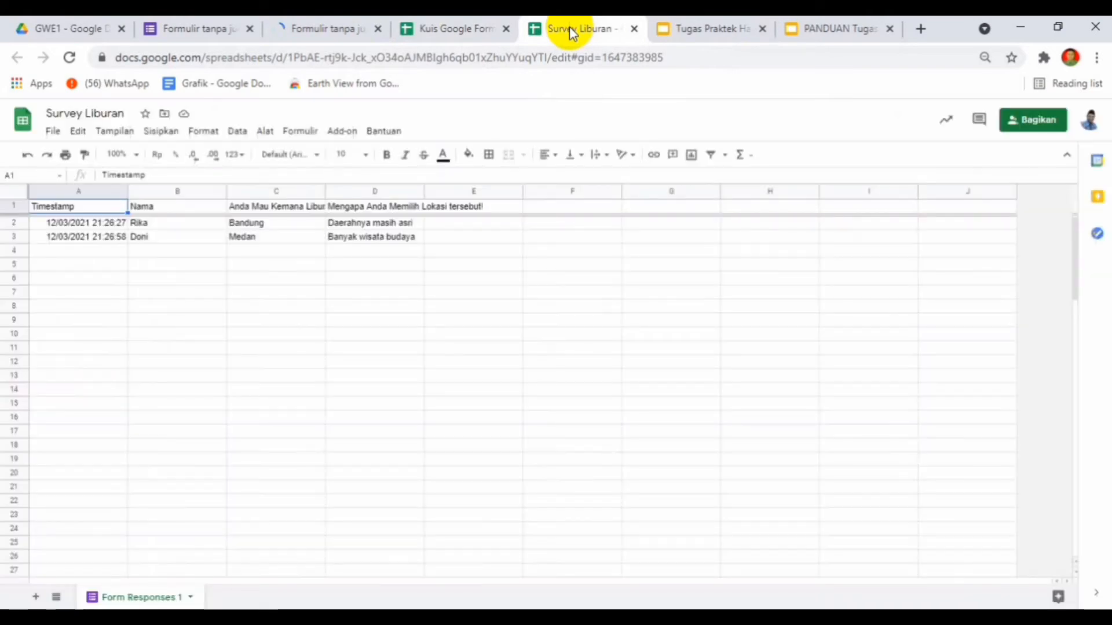
left_click(1033, 121)
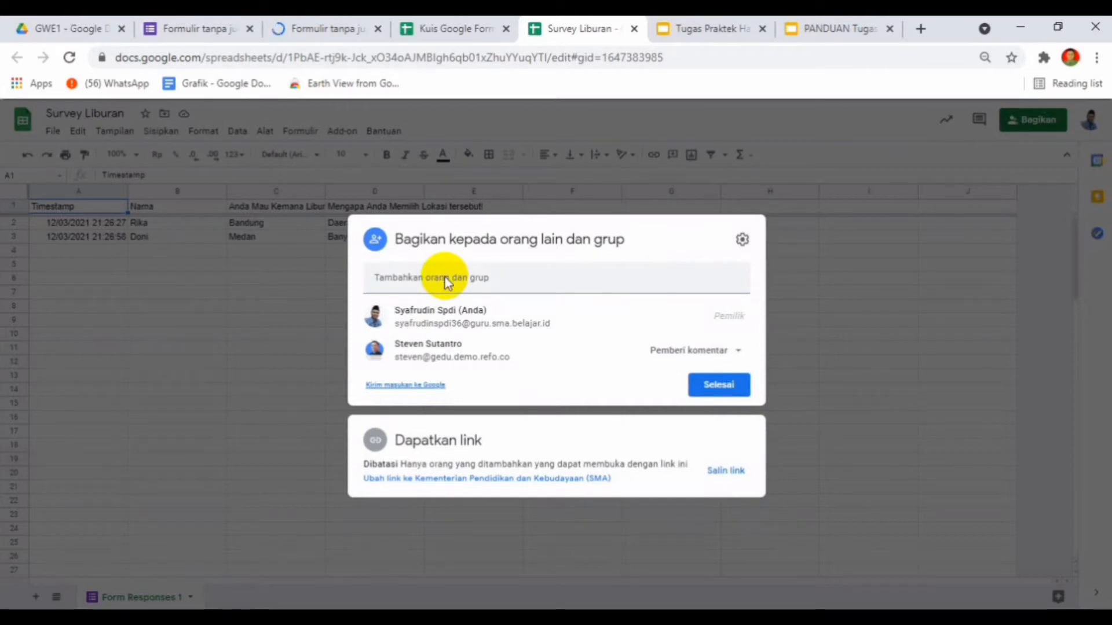
left_click(446, 279)
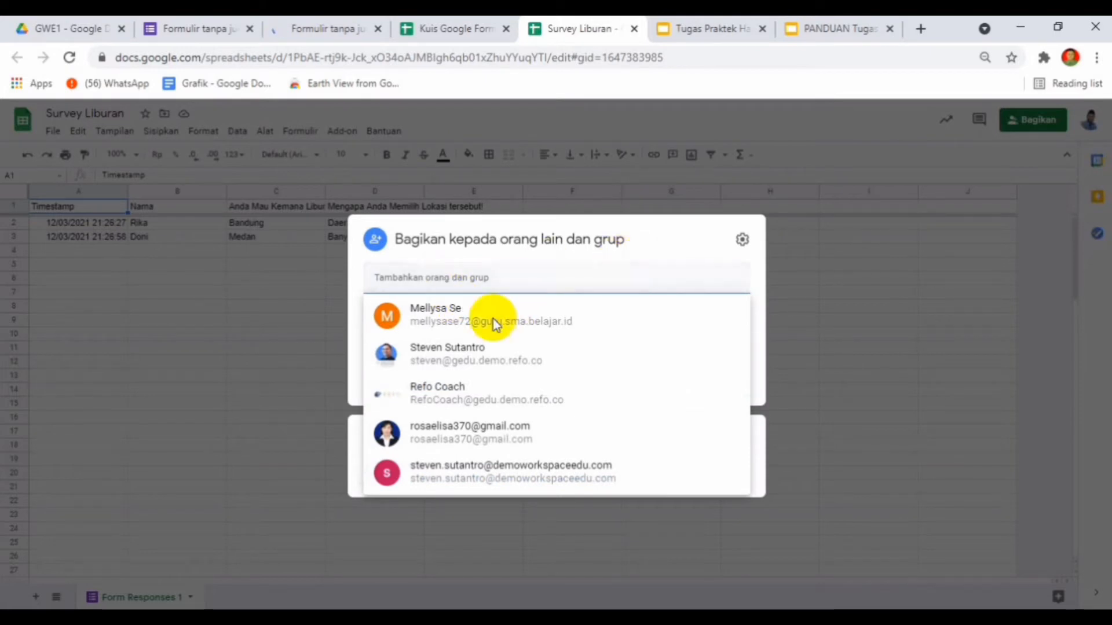
left_click(465, 360)
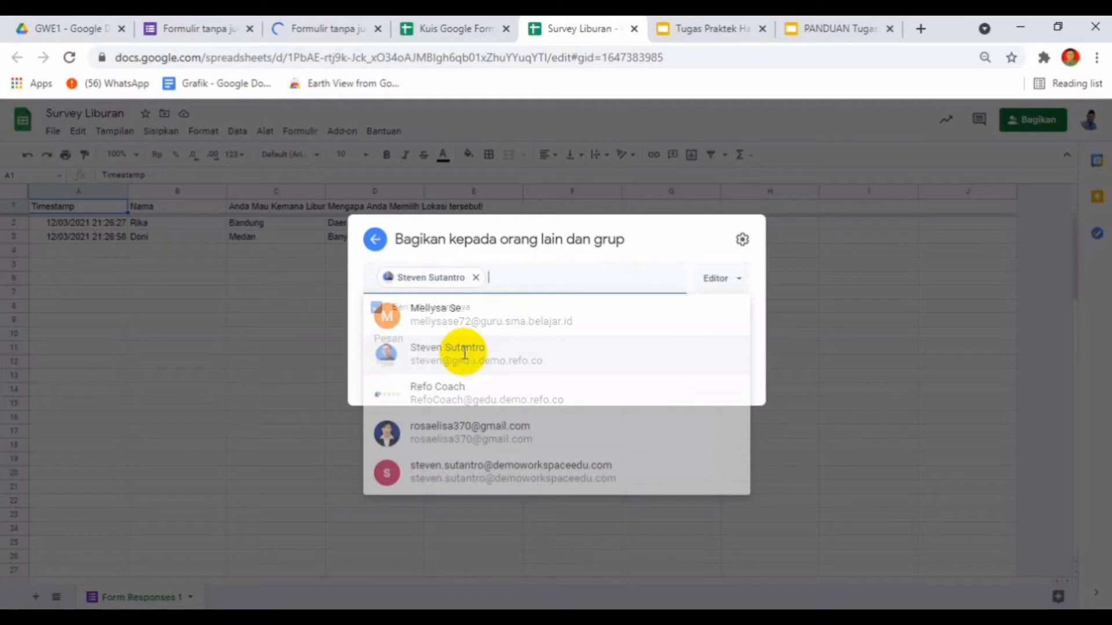
left_click(739, 288)
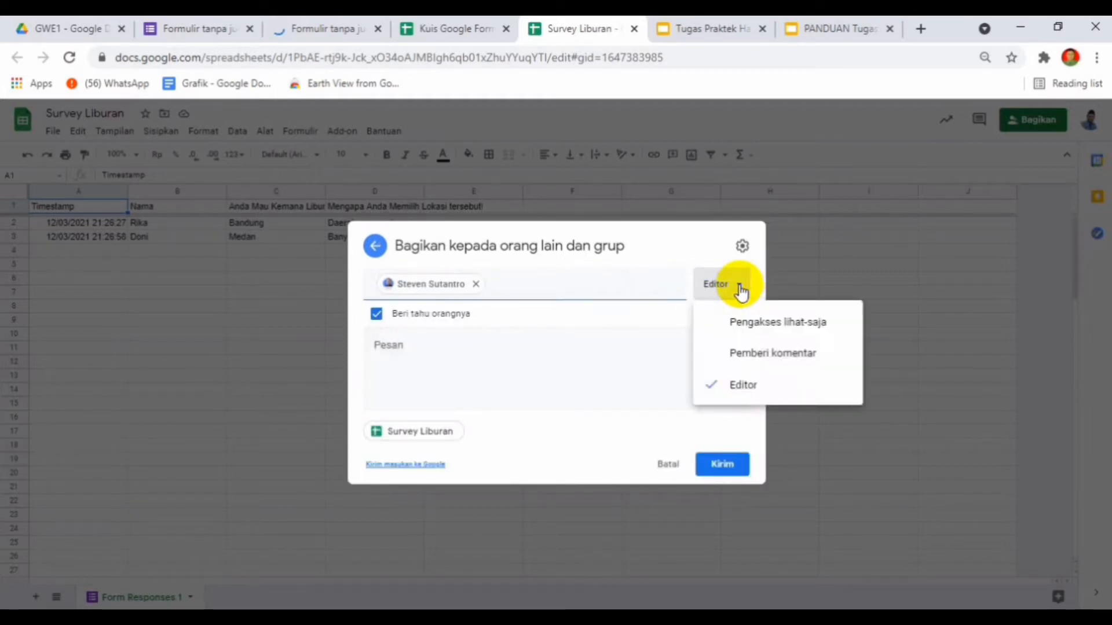
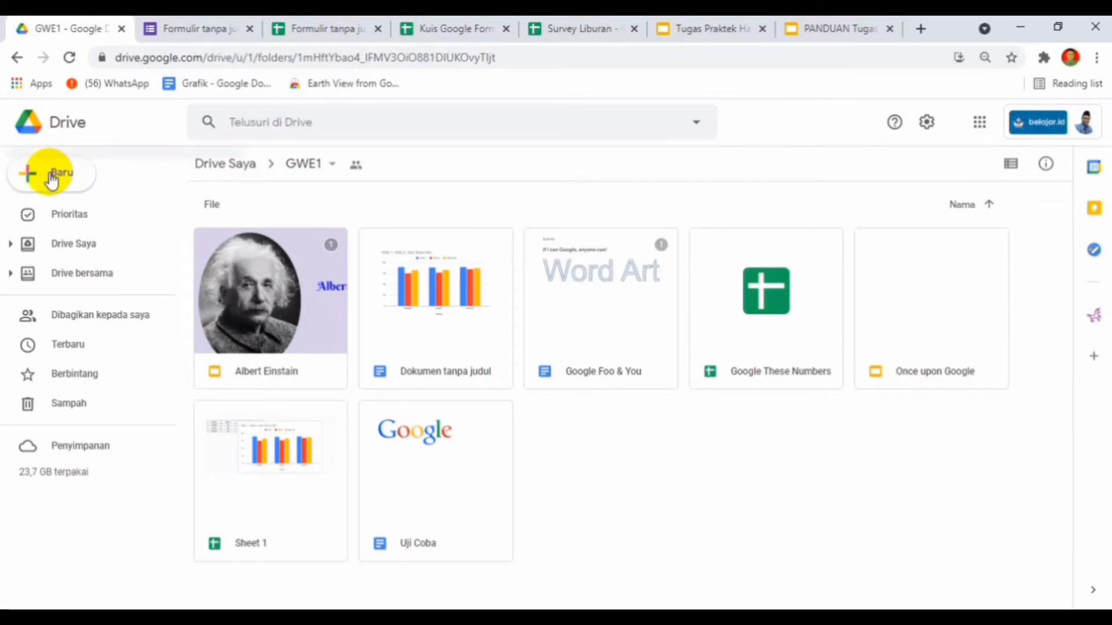
Create a new Google Form in the shared GWE1 folder of Drive.
left_click(51, 176)
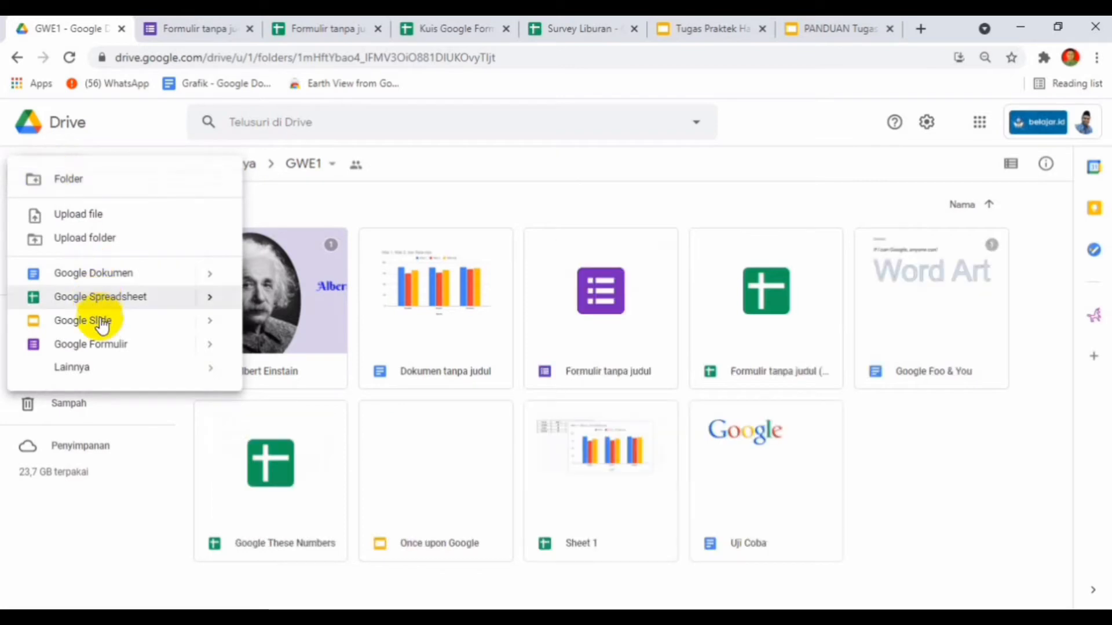
left_click(102, 345)
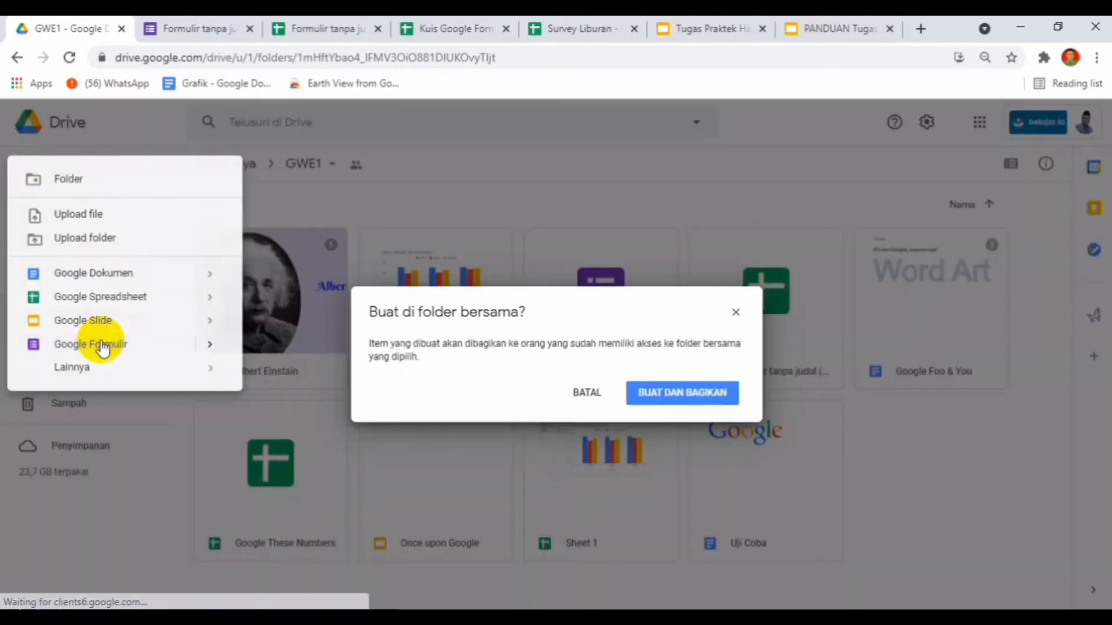
left_click(655, 396)
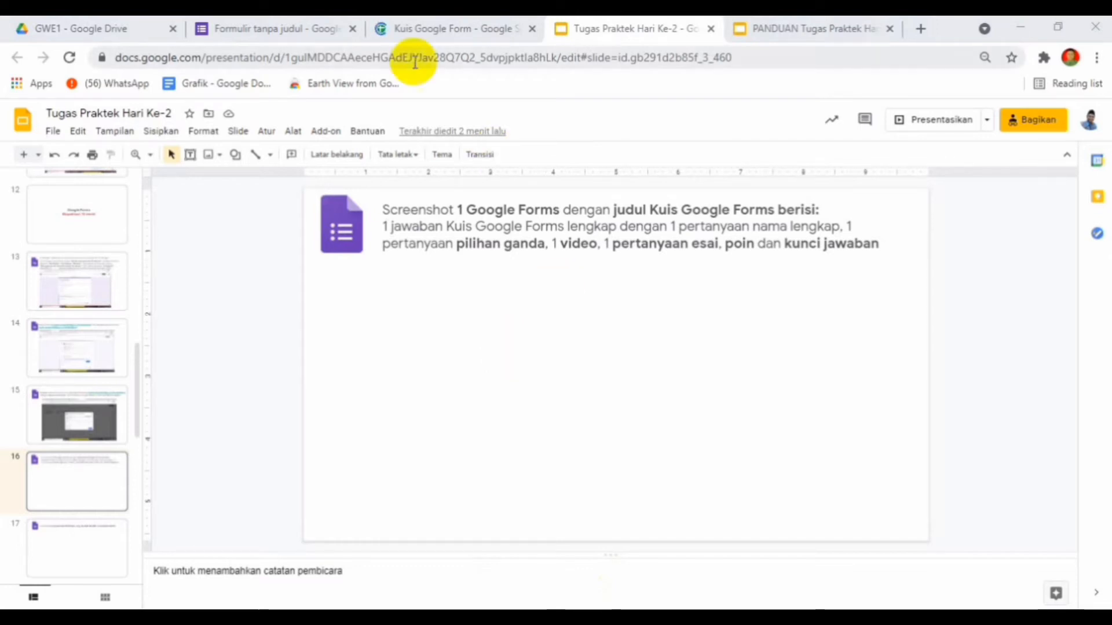
Switch to the new untitled form in Google Forms and replace its title with "Kuis".
left_click(262, 29)
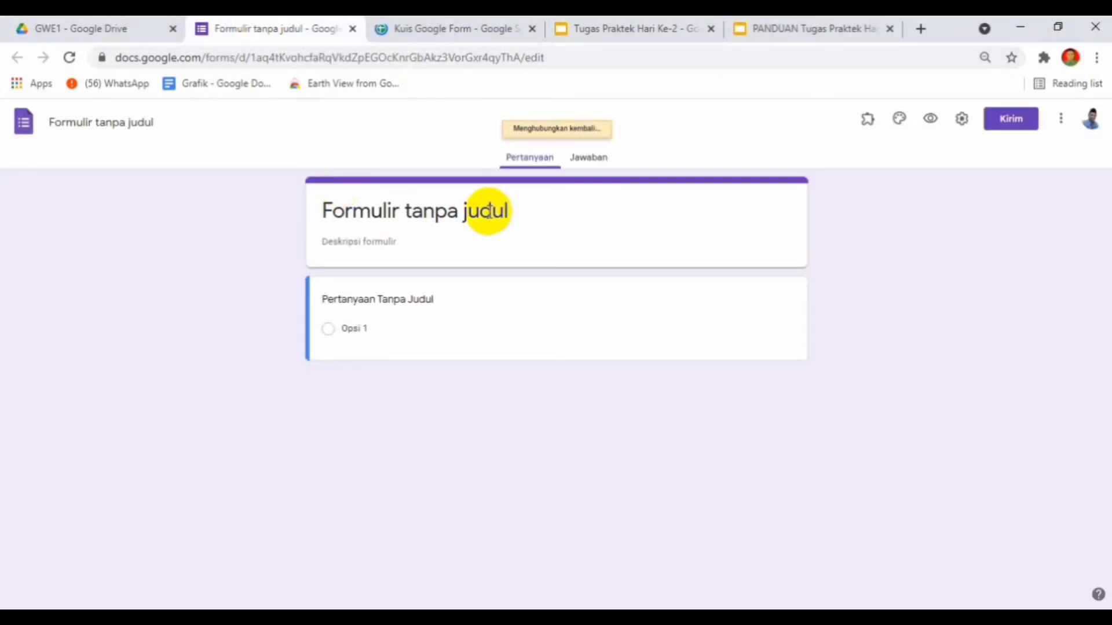
left_click(488, 211)
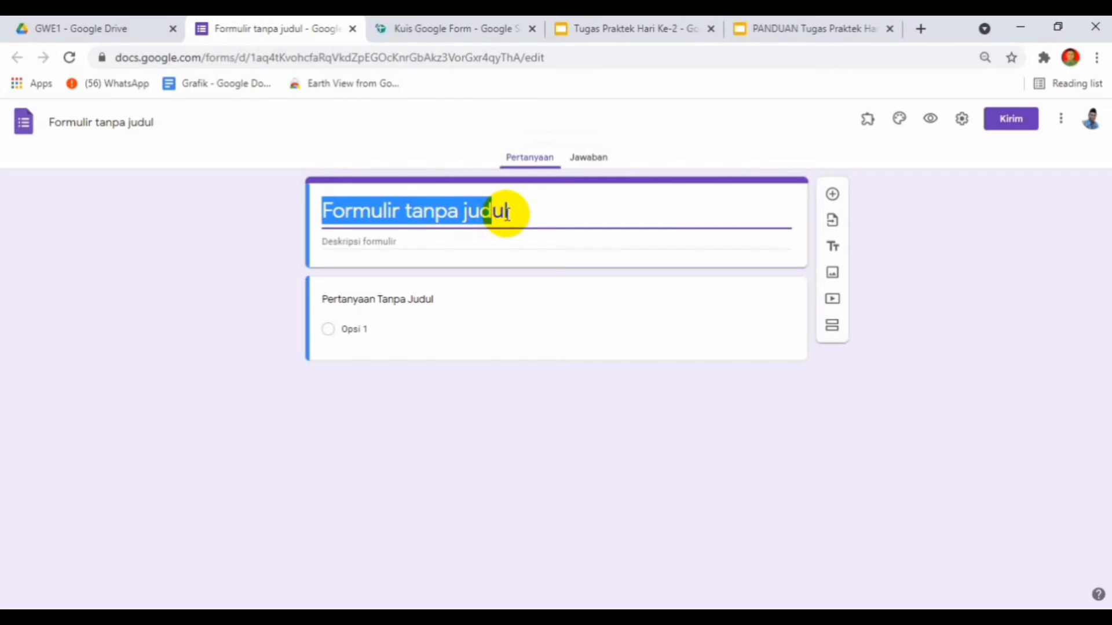
left_click(507, 215)
key("BackSpace")
key("BackSpace")
key("BackSpace")
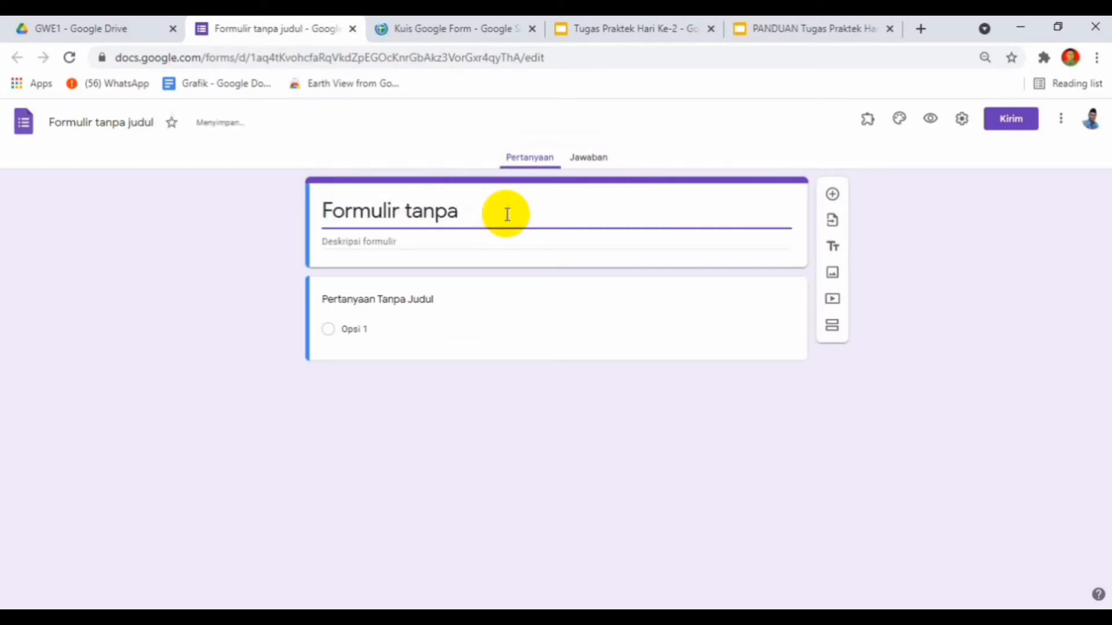
key("BackSpace")
key("BackSpace")
key("BackSpace")
key("BackSpace")
key("BackSpace")
key("BackSpace")
key("BackSpace")
key("BackSpace")
key("BackSpace")
key("BackSpace")
key("BackSpace")
key("BackSpace")
key("BackSpace")
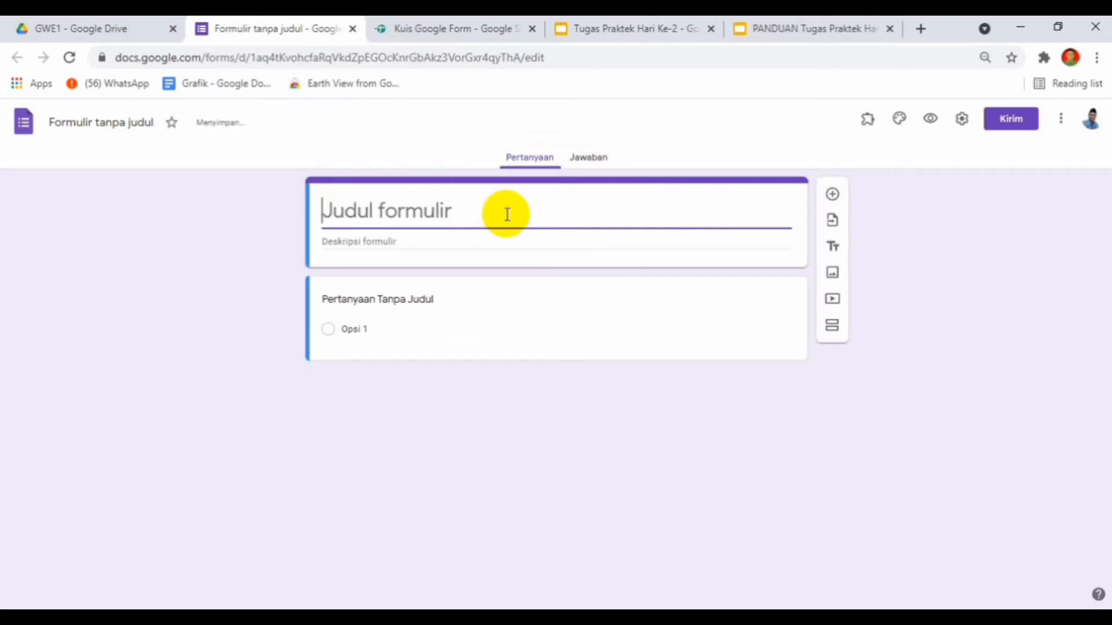
type("Kuis")
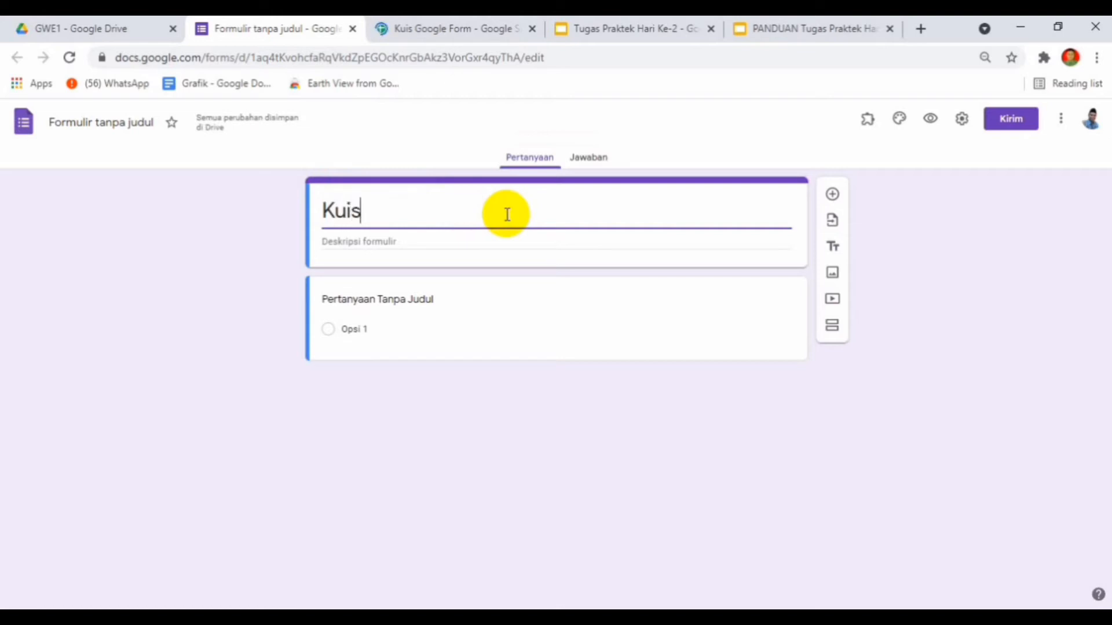
Make the first question a required short-answer question titled "Nama" and name the form file "Kuis".
left_click(358, 328)
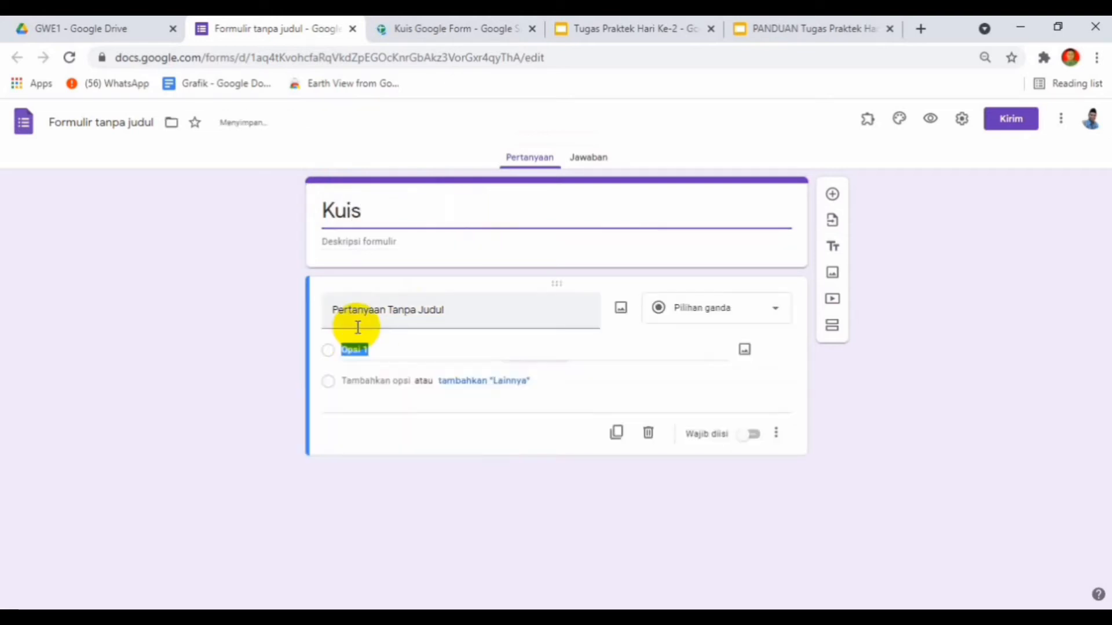
left_click(382, 302)
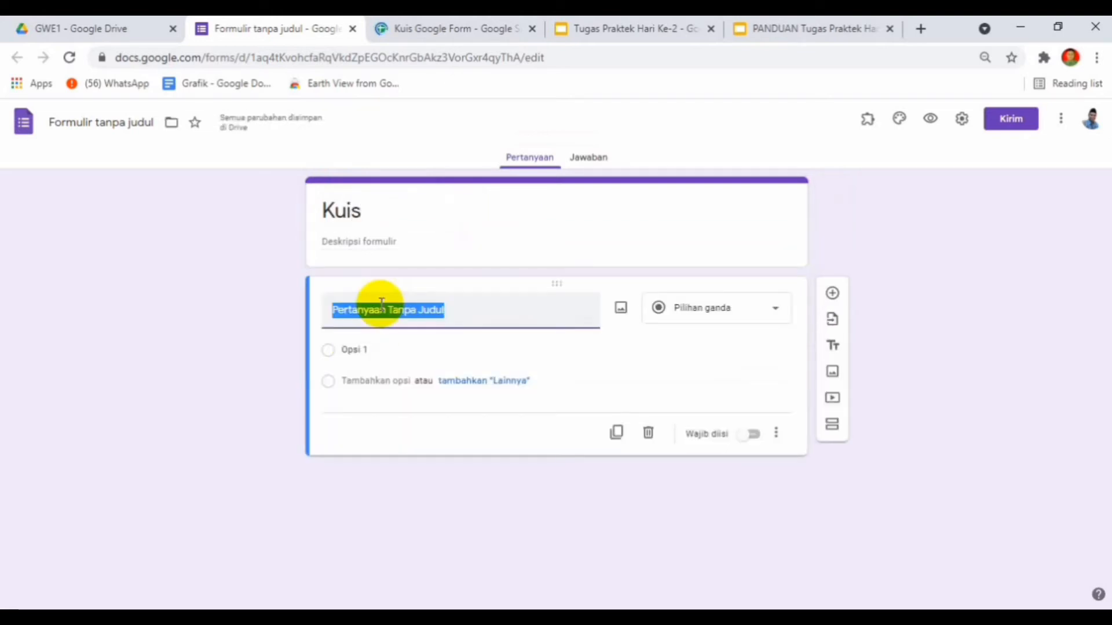
type("Nama")
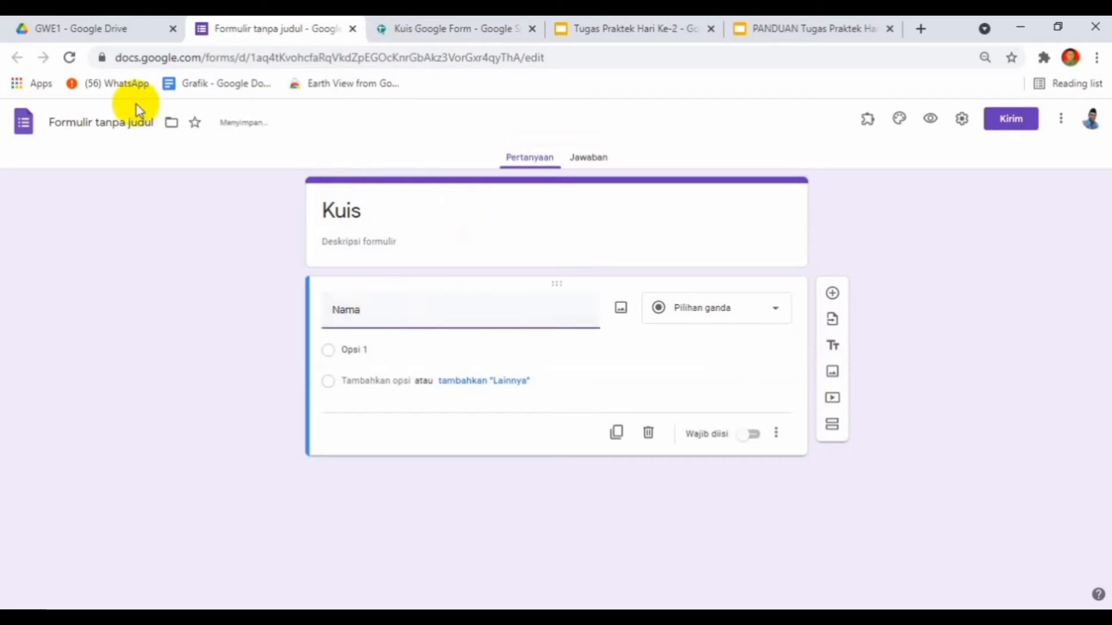
left_click(126, 123)
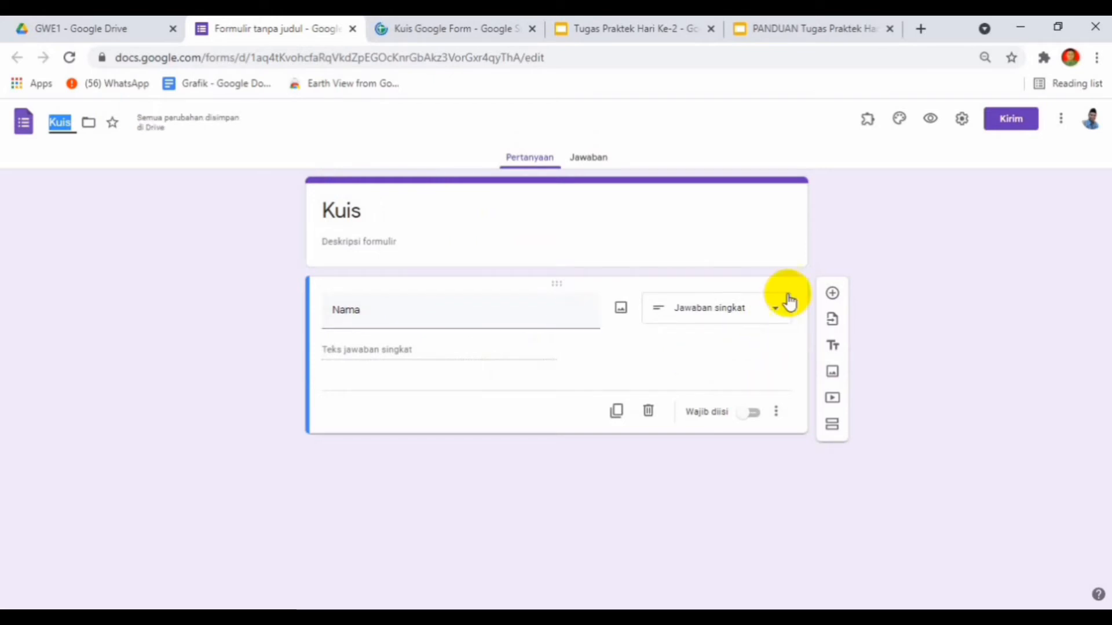
left_click(754, 415)
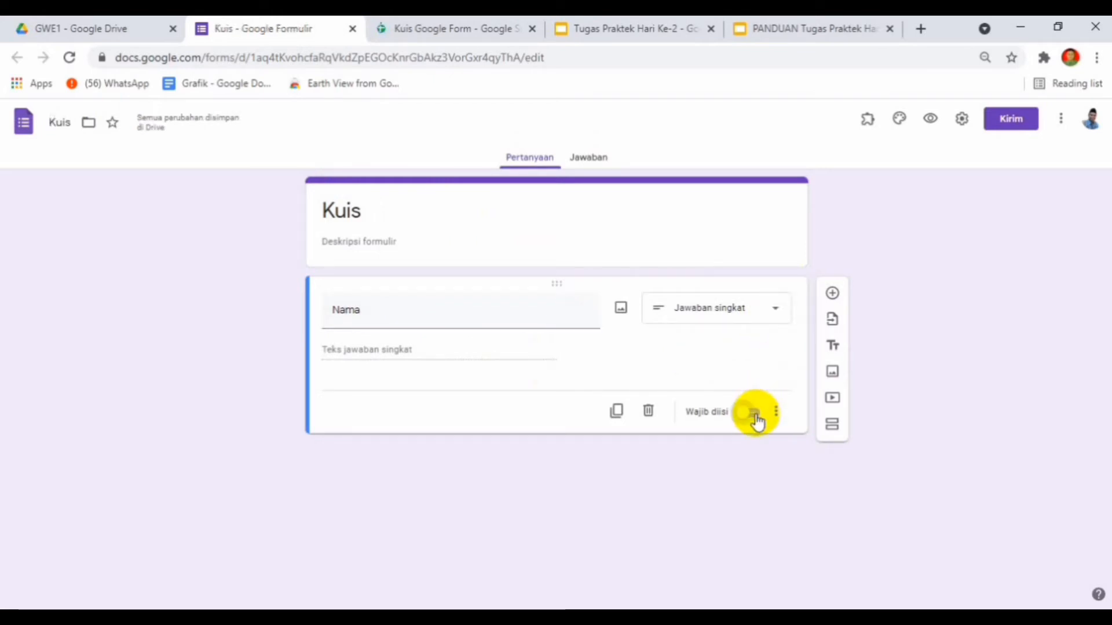
Add a multiple-choice question reading "1 + 5 =" below Nama, consulting the quiz requirements on slide 16 of Tugas Praktek Hari Ke-2.
left_click(832, 293)
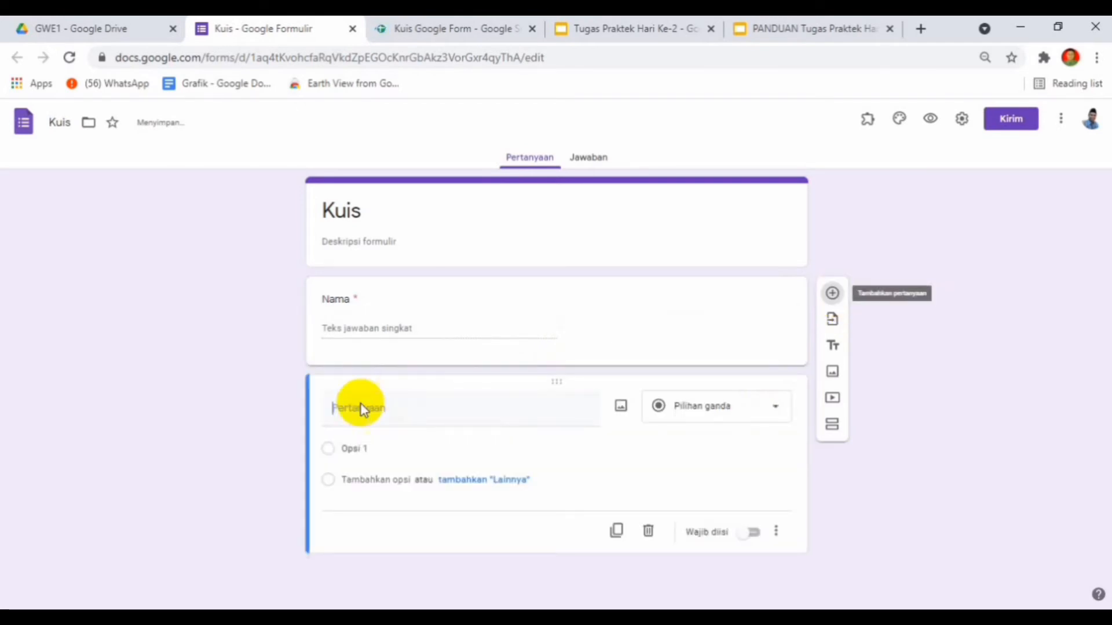
left_click(648, 42)
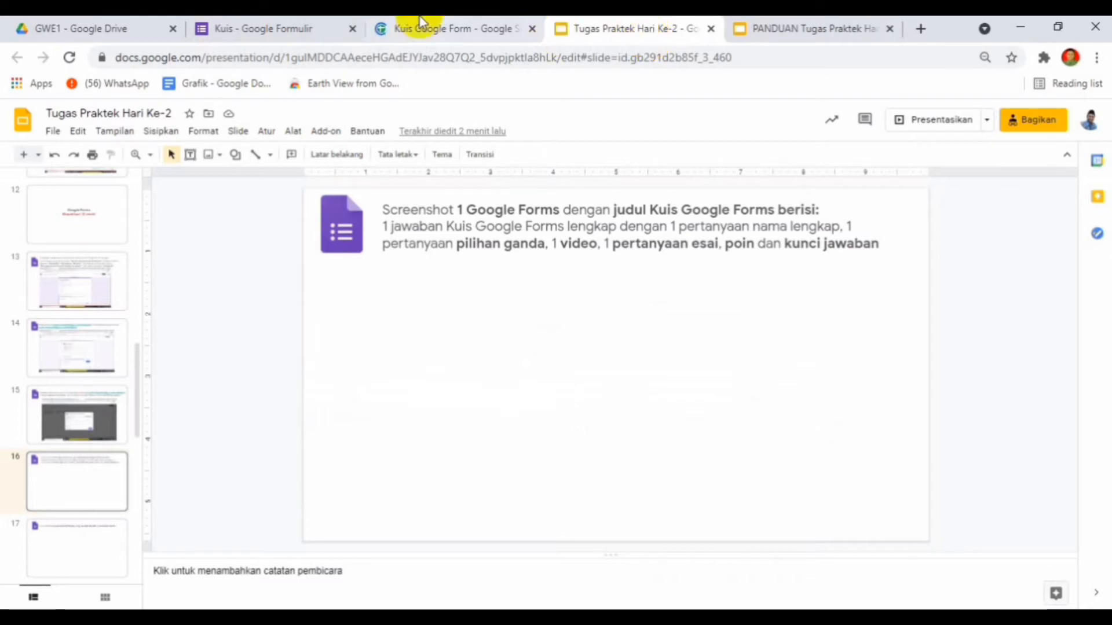
left_click(245, 28)
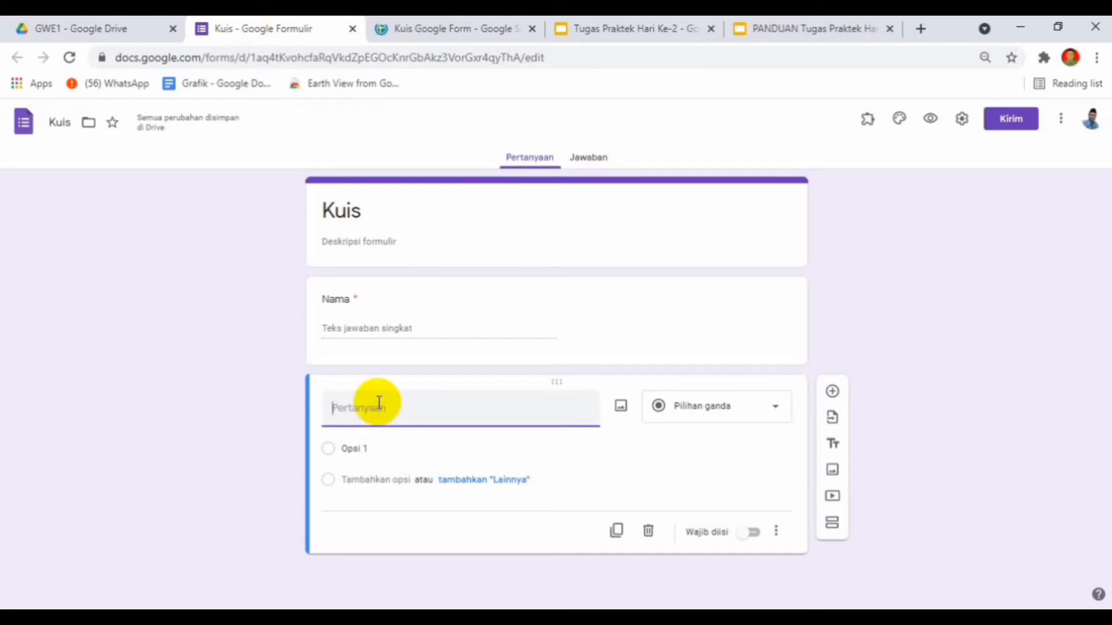
type("1")
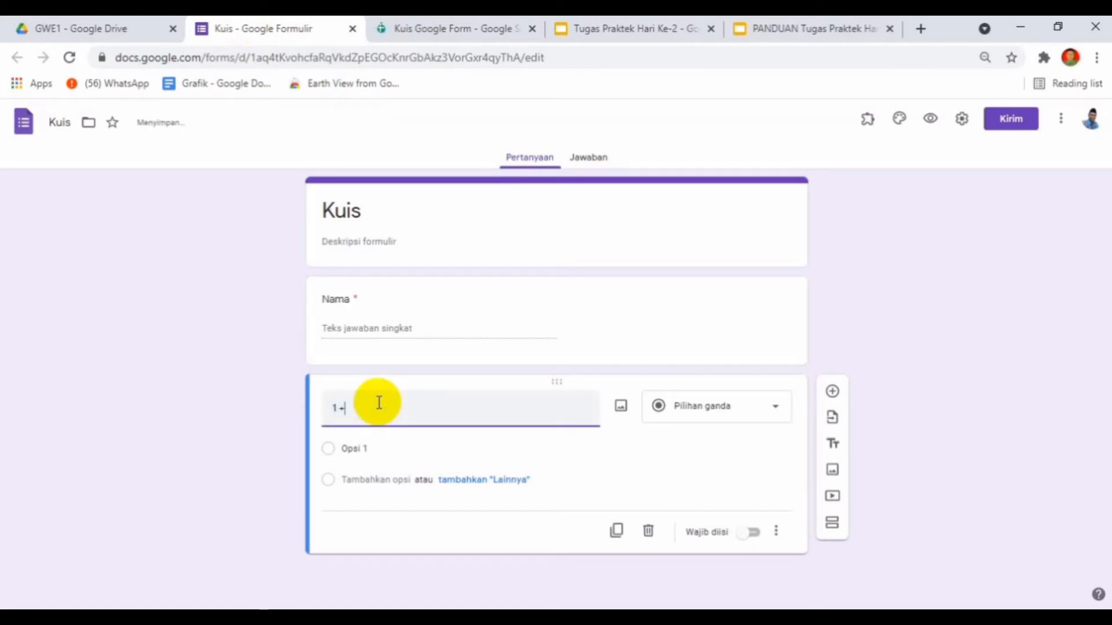
type(" + 5")
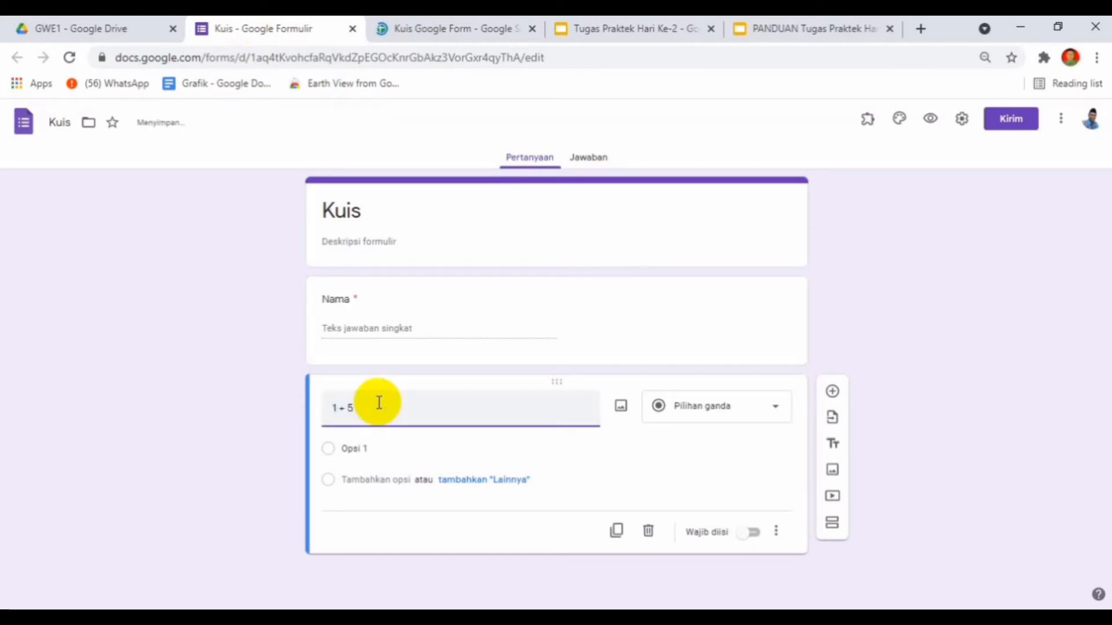
type(" =")
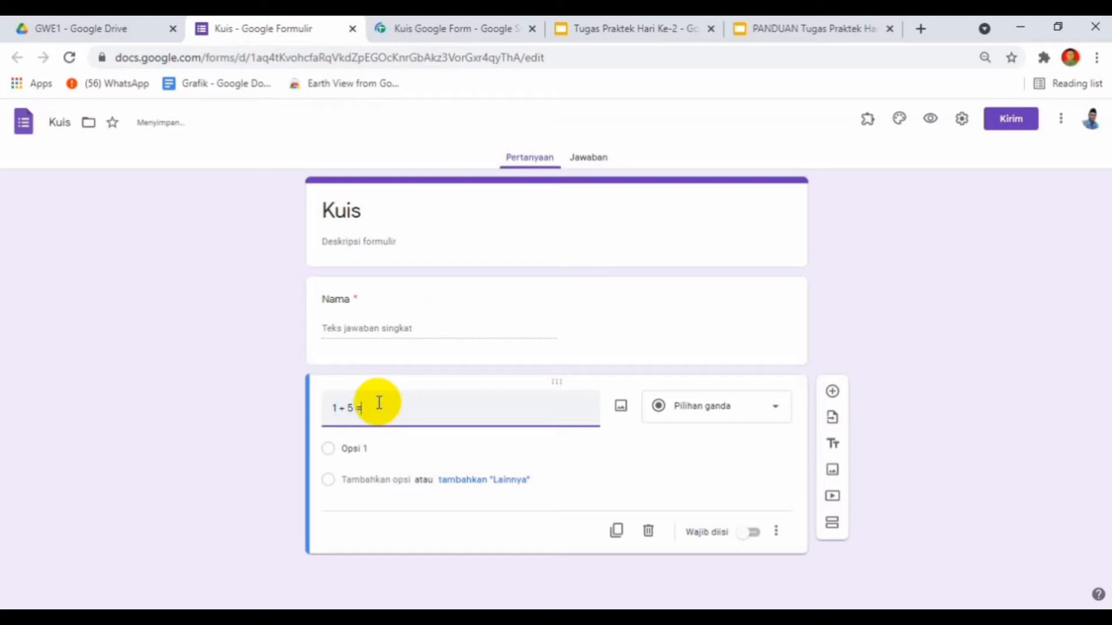
Give the "1 + 5 =" question four answer options: 3, 5, 6 and 7.
left_click(357, 454)
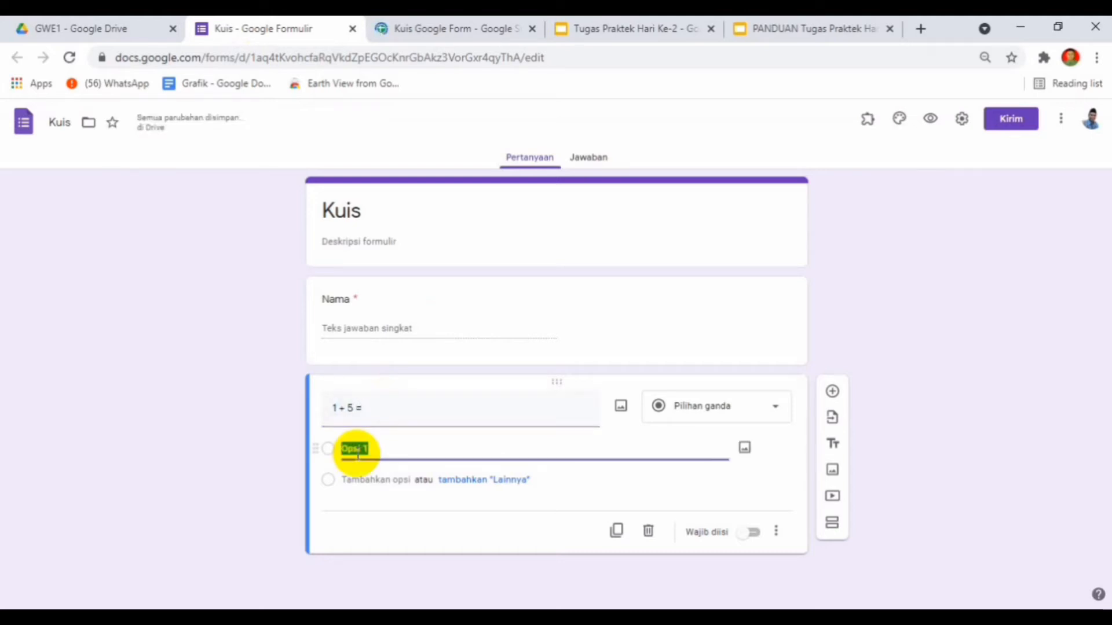
type("3")
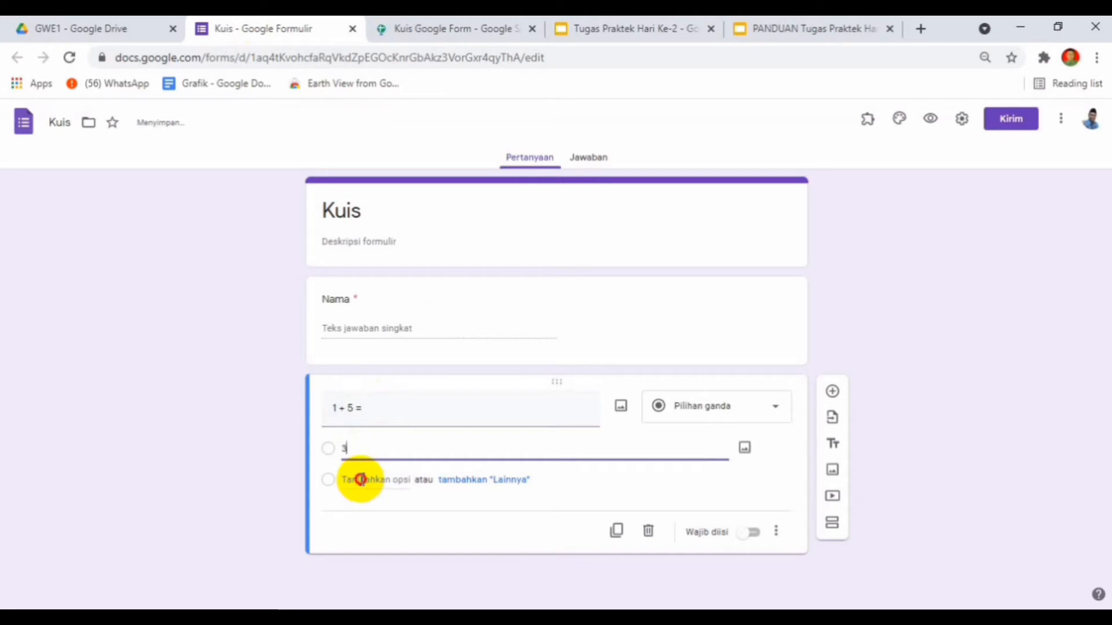
left_click(360, 479)
type("5")
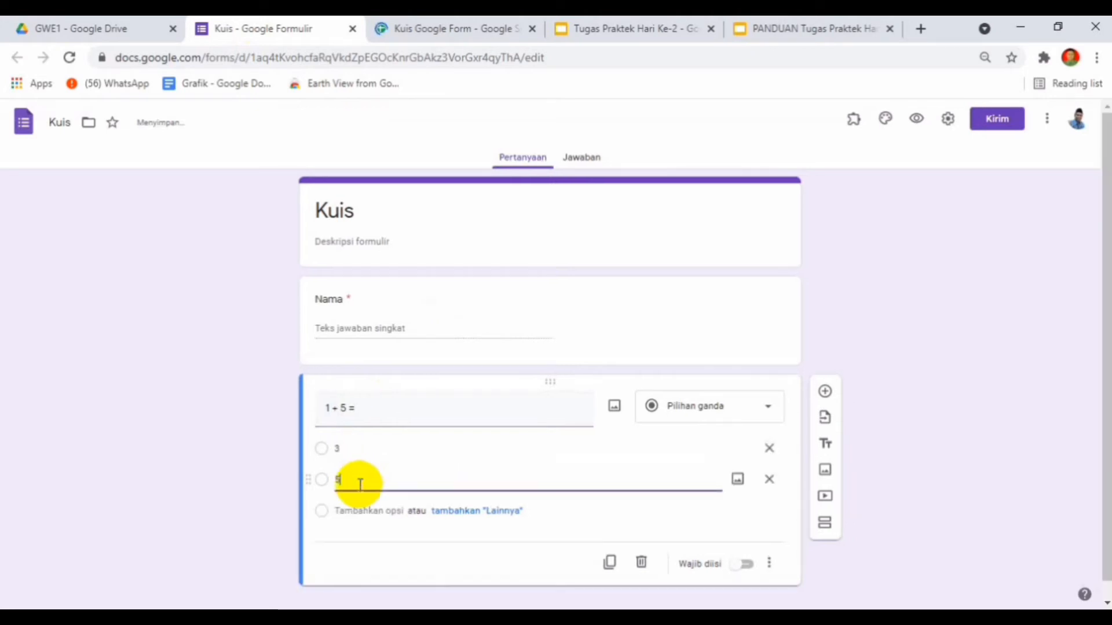
left_click(349, 507)
type("6")
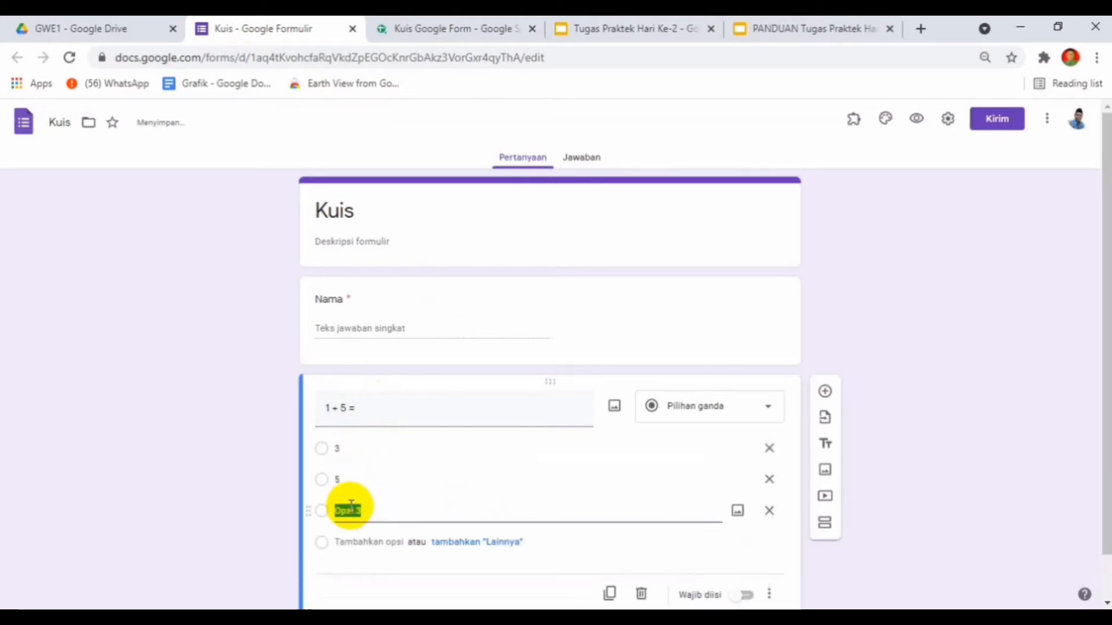
left_click(345, 542)
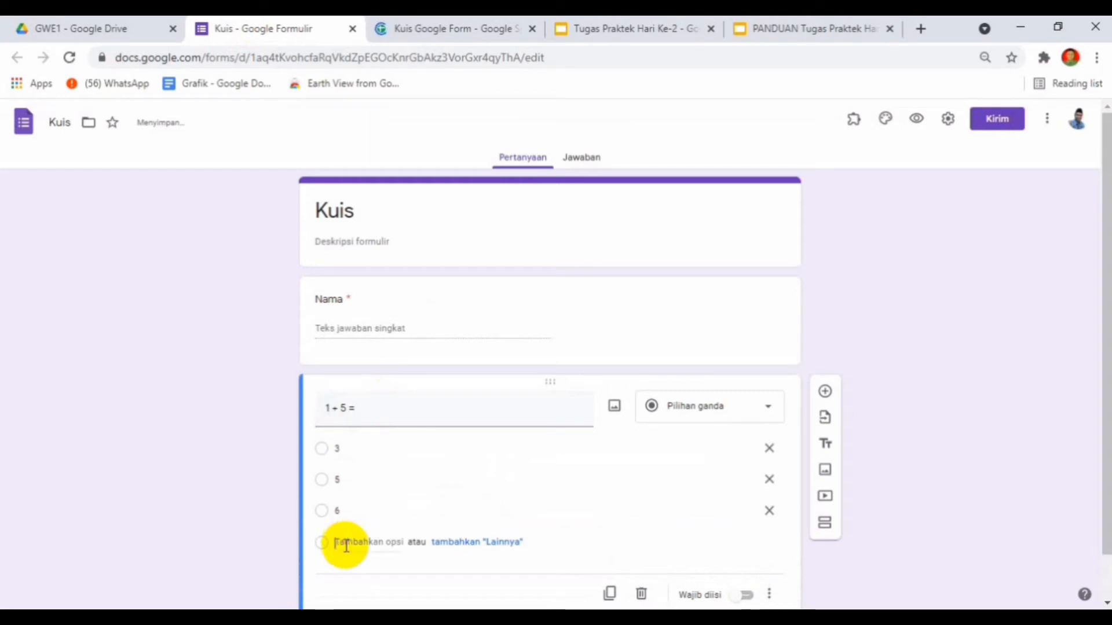
type("7")
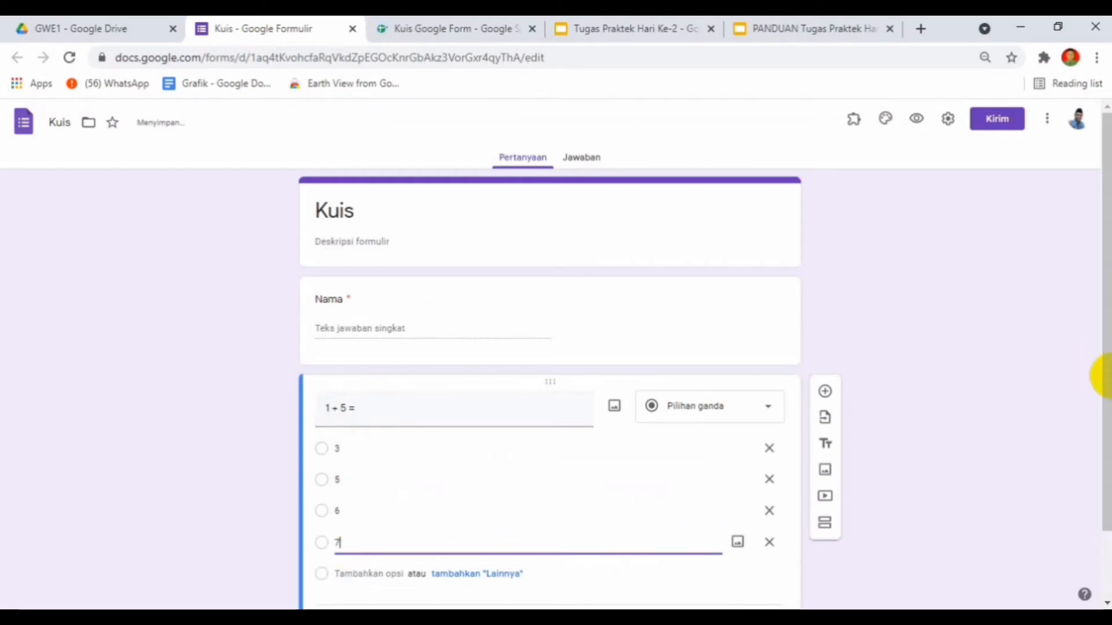
Turn the form into a quiz with Jadikan ini sebagai kuis and save the settings.
left_click_drag(1104, 392, 1108, 410)
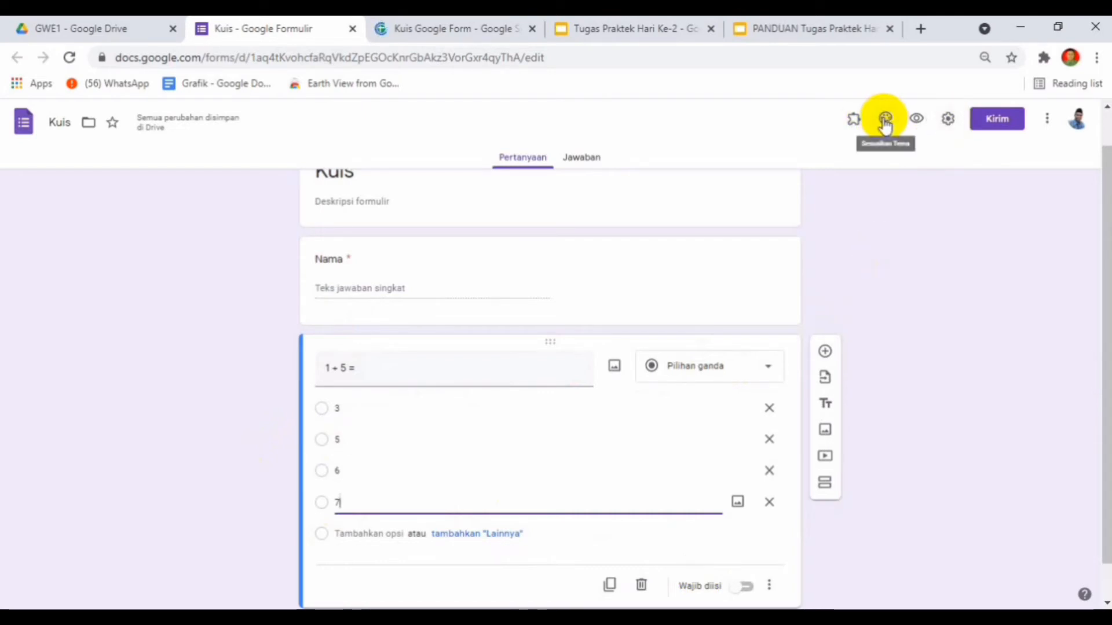
left_click(950, 122)
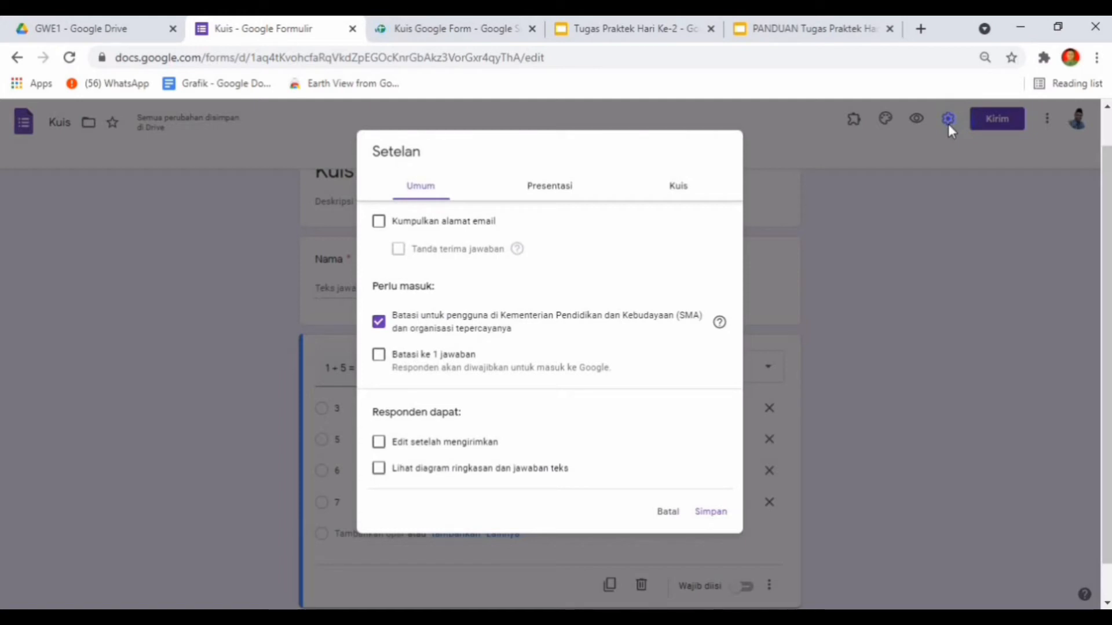
left_click(679, 190)
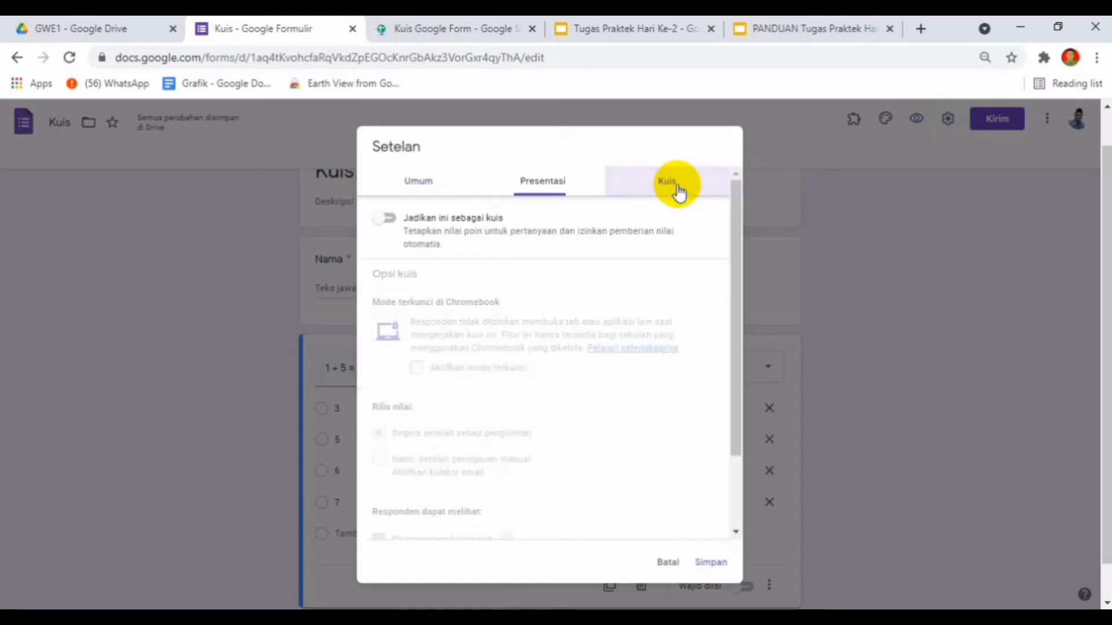
left_click(390, 219)
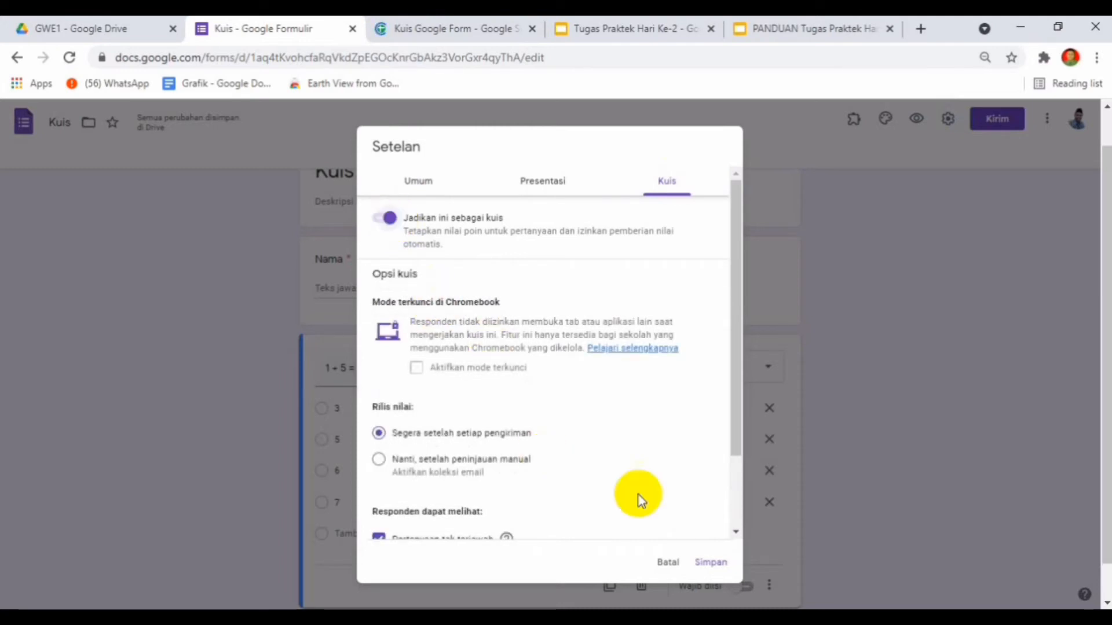
left_click(718, 561)
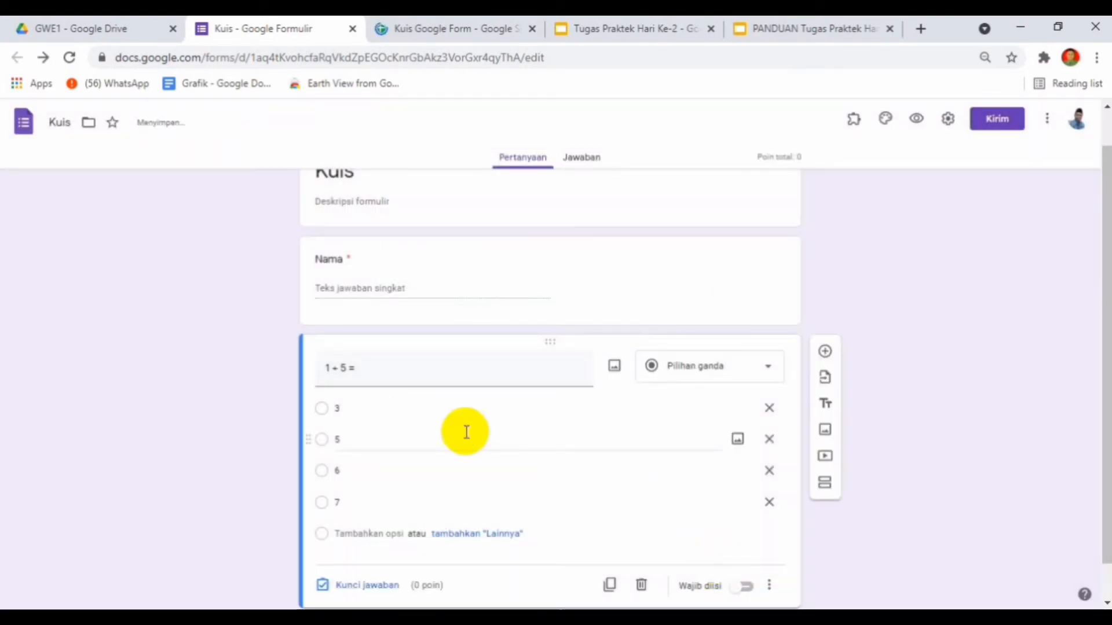
Set the answer key of the "1 + 5 =" question to 6, worth 30 points.
left_click_drag(1099, 302, 1095, 335)
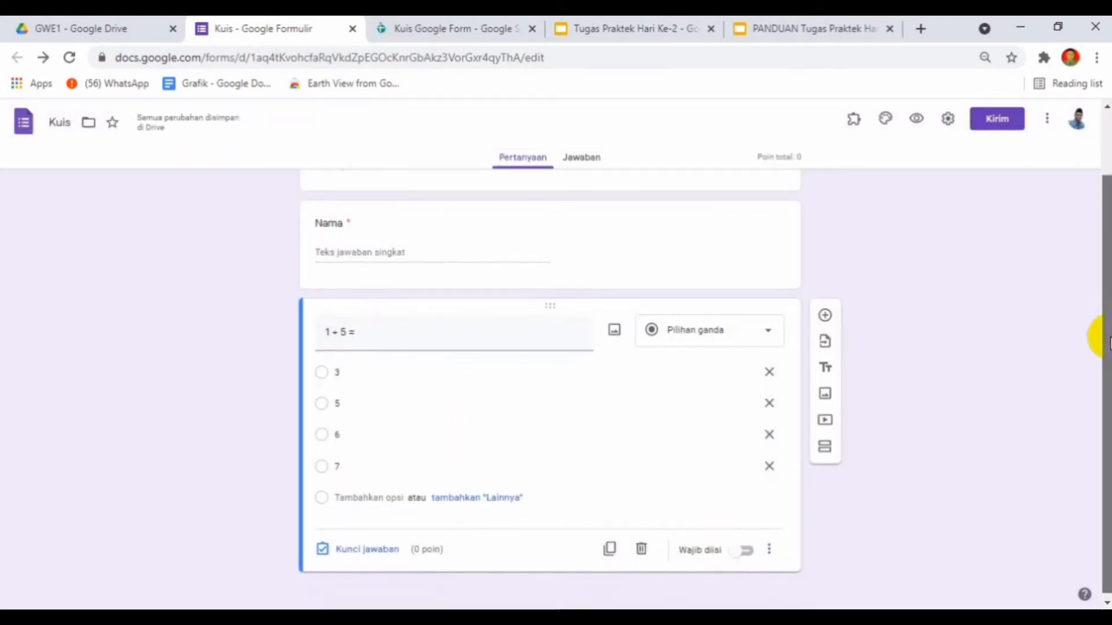
left_click(465, 365)
left_click(347, 429)
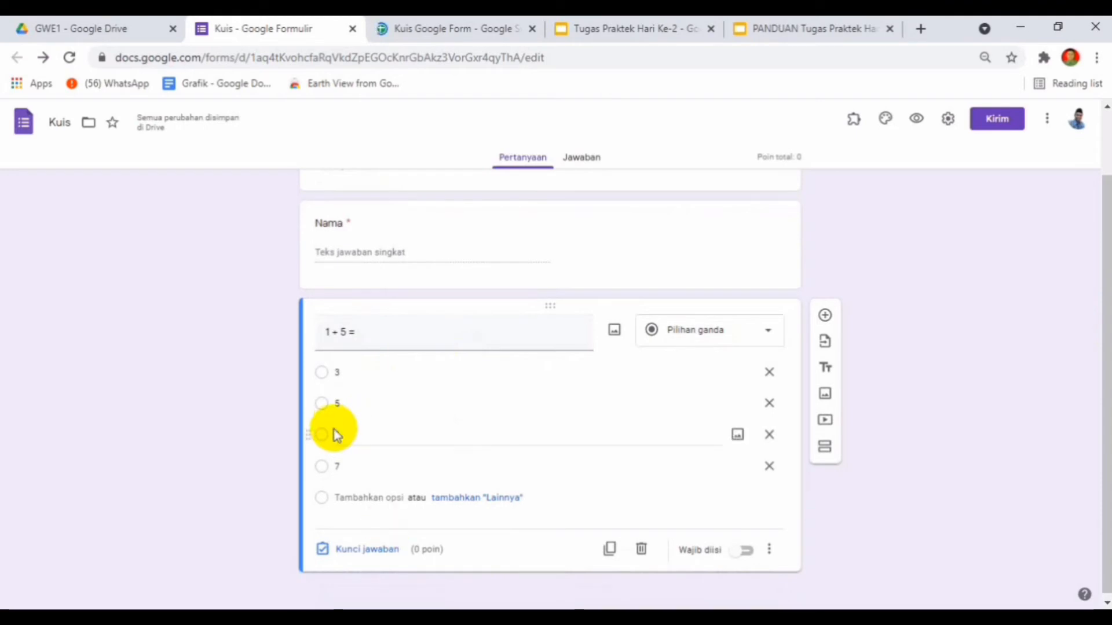
left_click(327, 406)
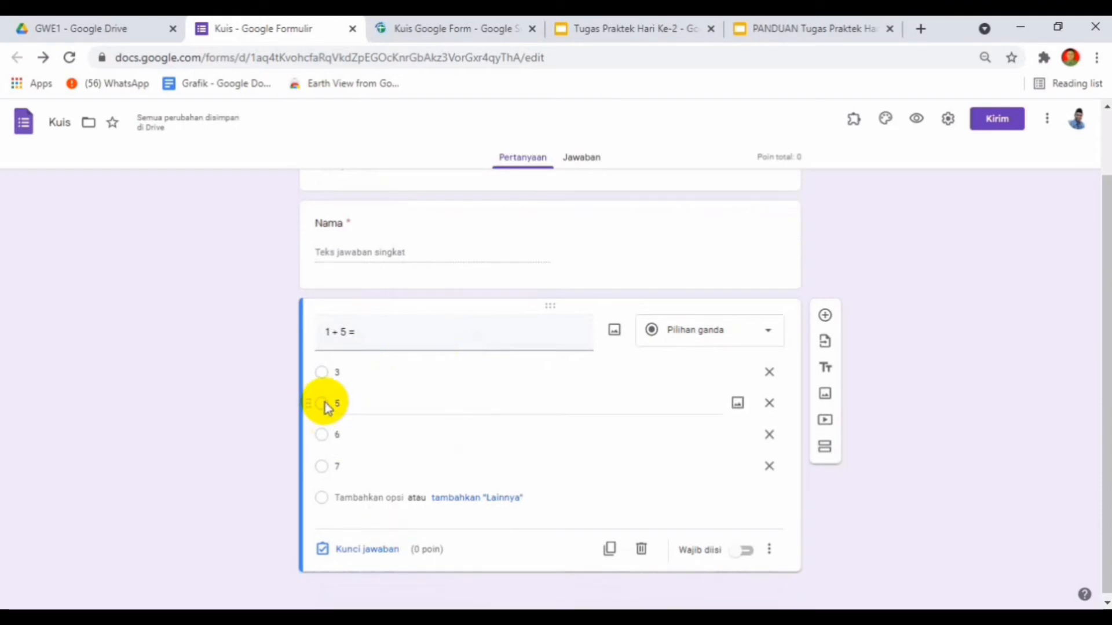
left_click(368, 550)
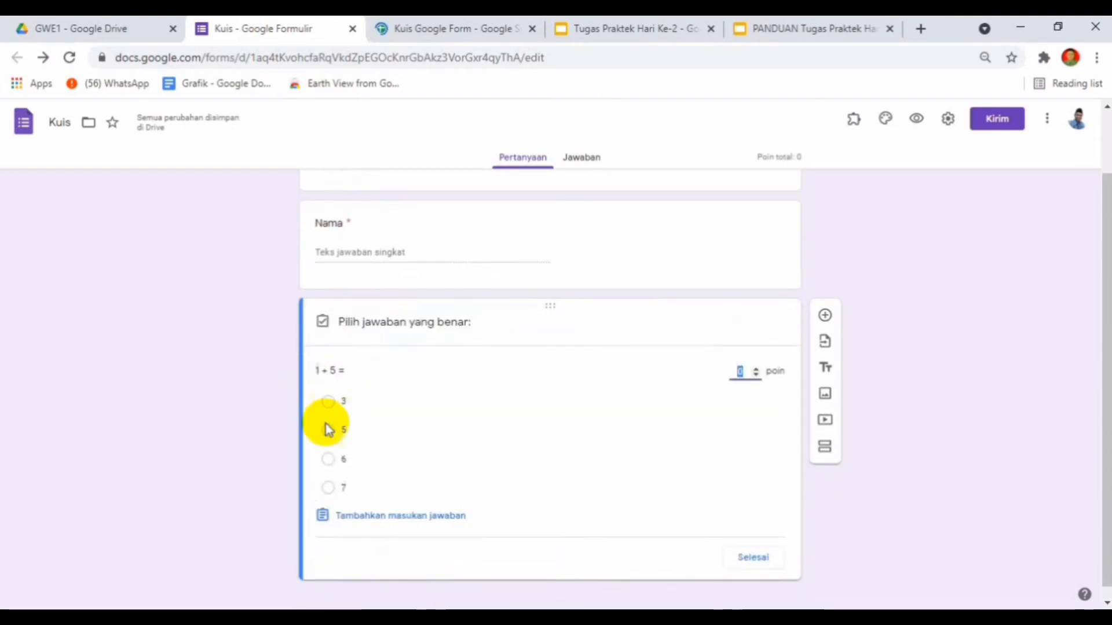
left_click(328, 460)
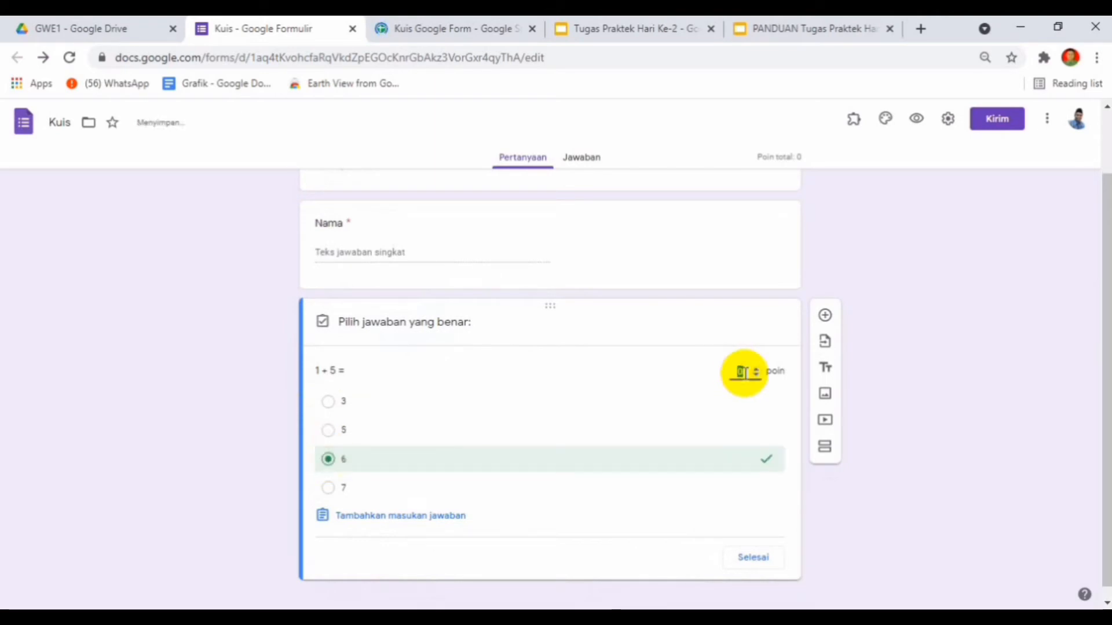
left_click(741, 372)
type("30")
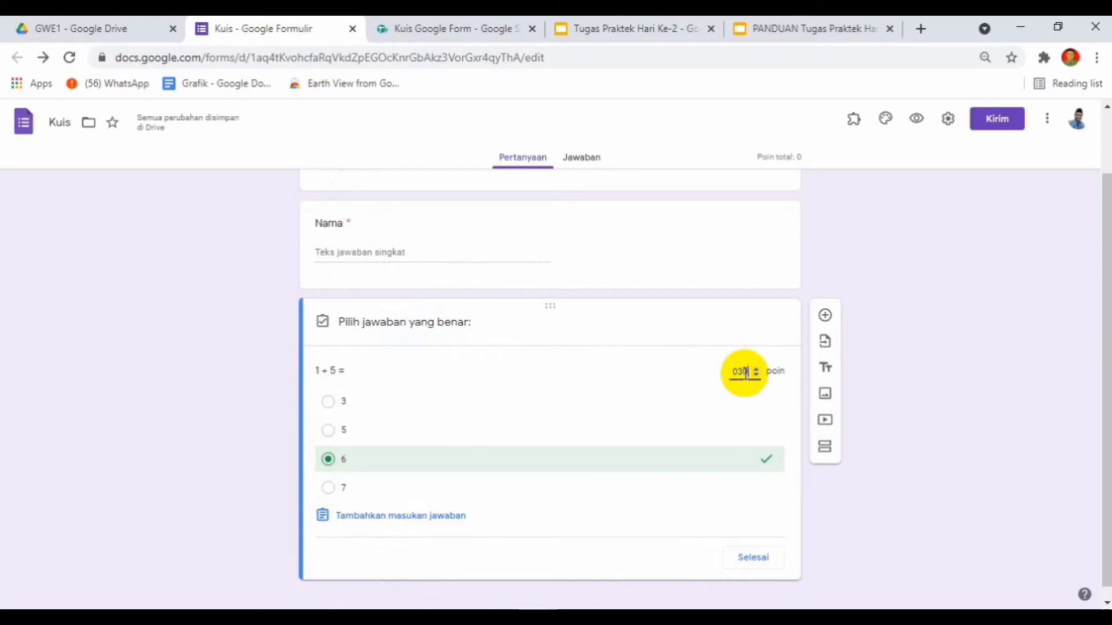
left_click(752, 558)
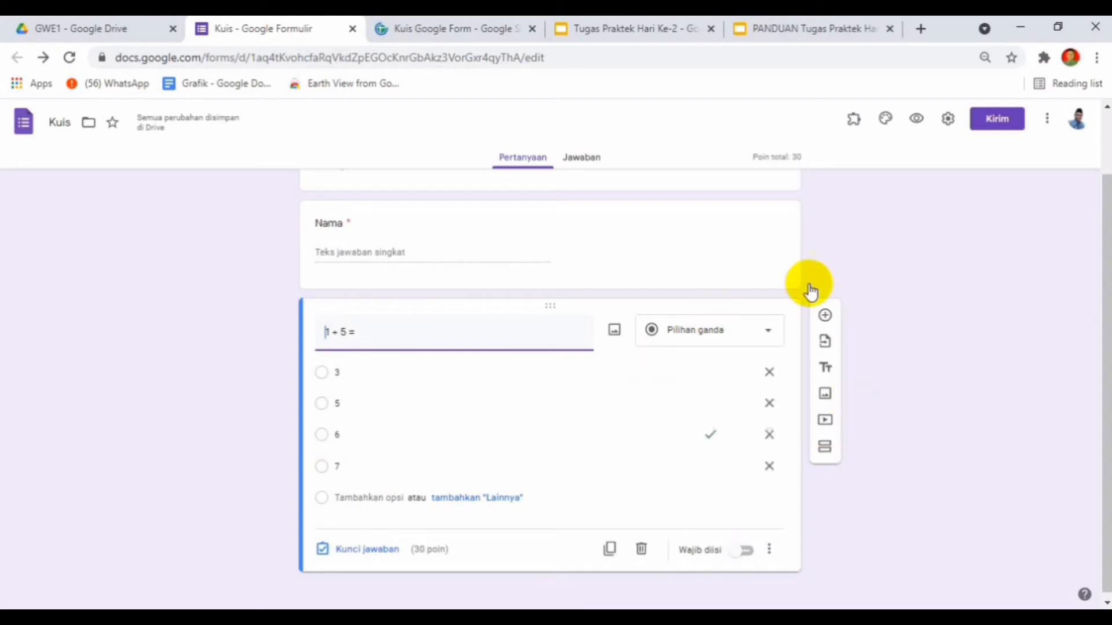
Add a required short-answer (Jawaban singkat) question reading "5 - 7 =" below the "1 + 5 =" question.
left_click(826, 317)
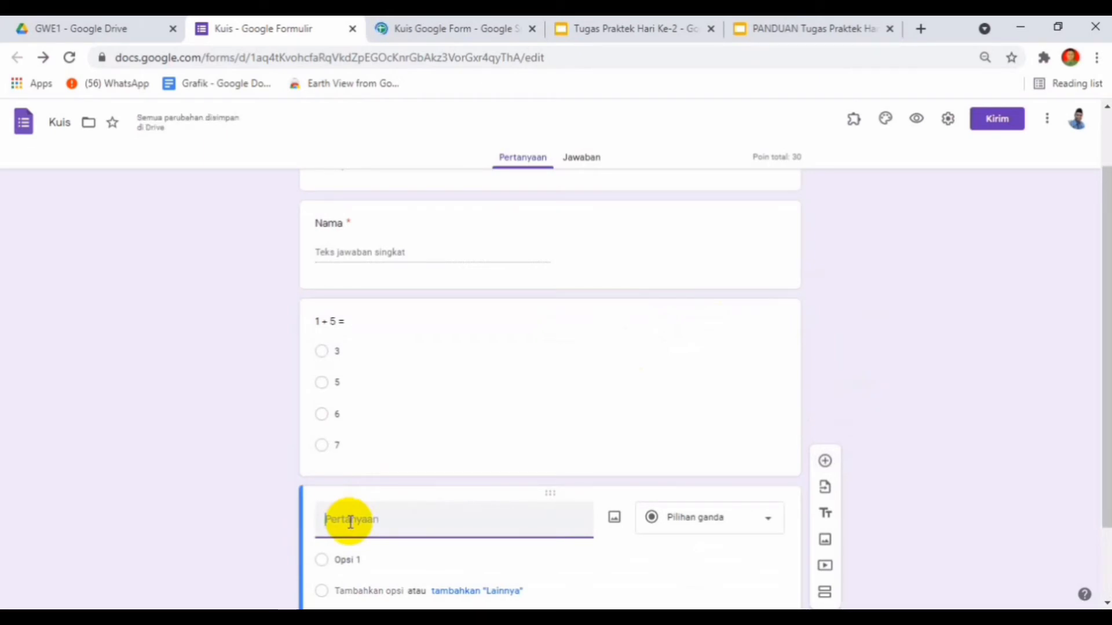
type("5")
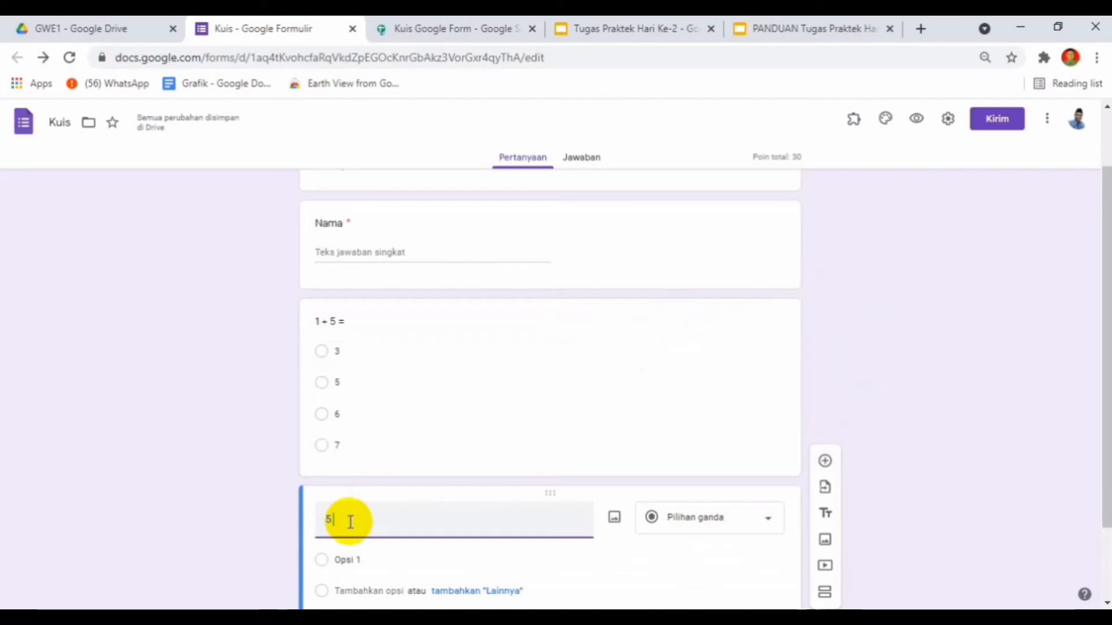
type(" - 7 =")
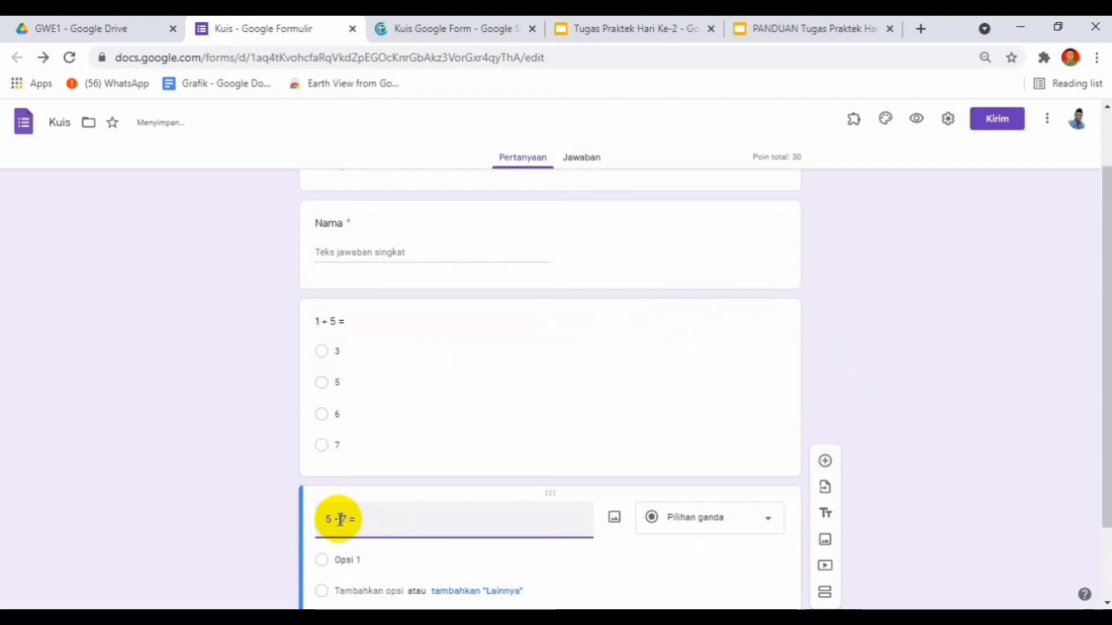
left_click(753, 527)
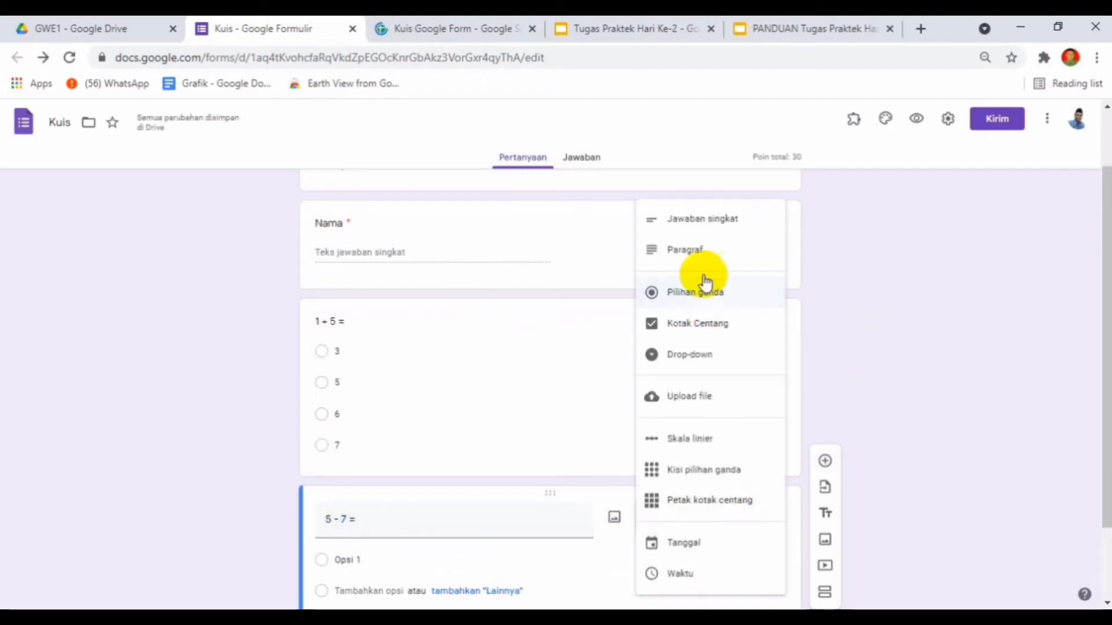
left_click(697, 217)
left_click_drag(1100, 340, 1107, 396)
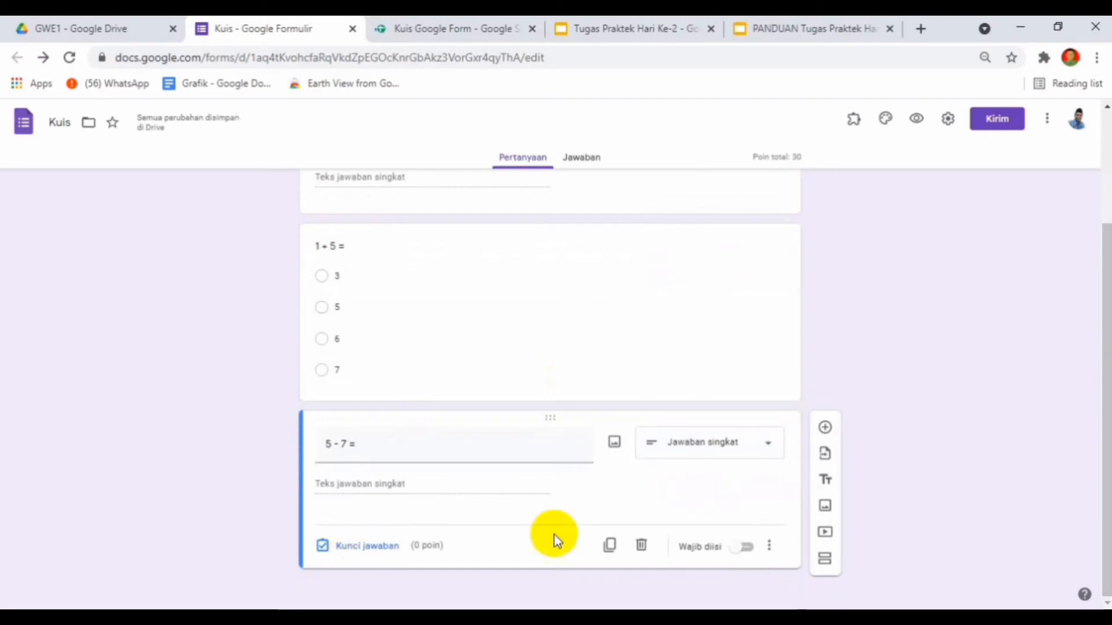
left_click(749, 549)
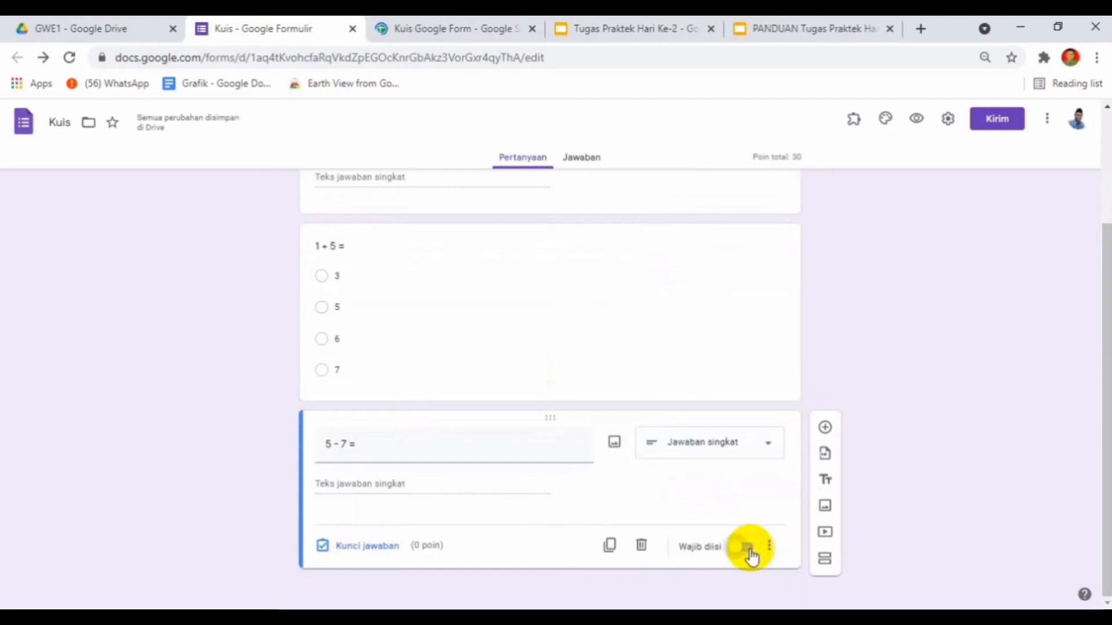
Set the answer key of the "5 - 7 =" question to "- 2", worth 20 points.
left_click(362, 547)
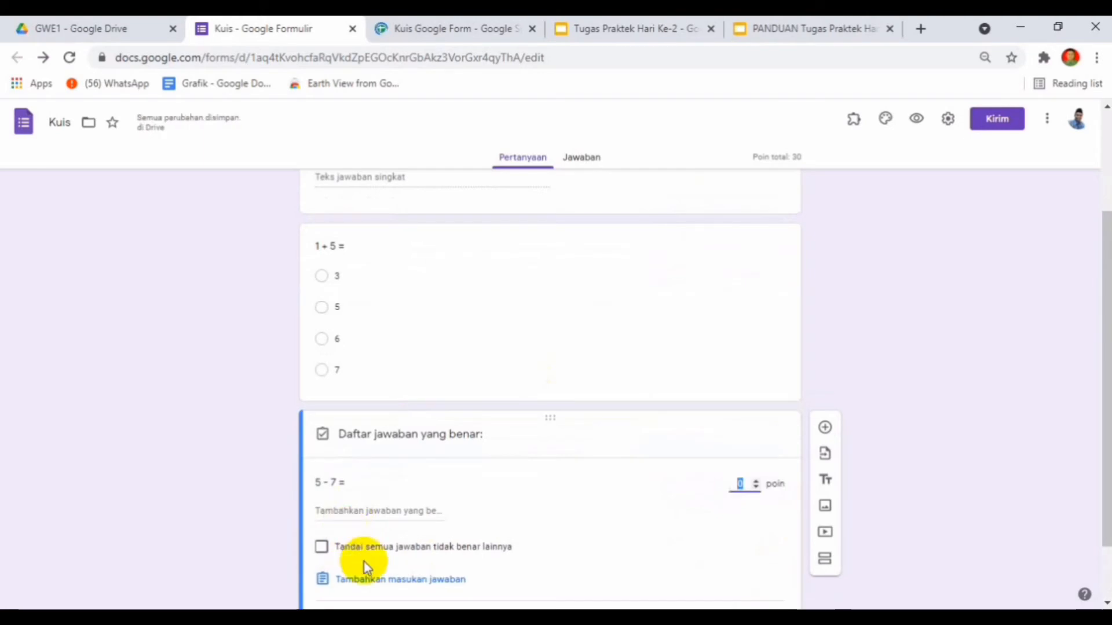
left_click(370, 510)
type("Jawaban yang Benar")
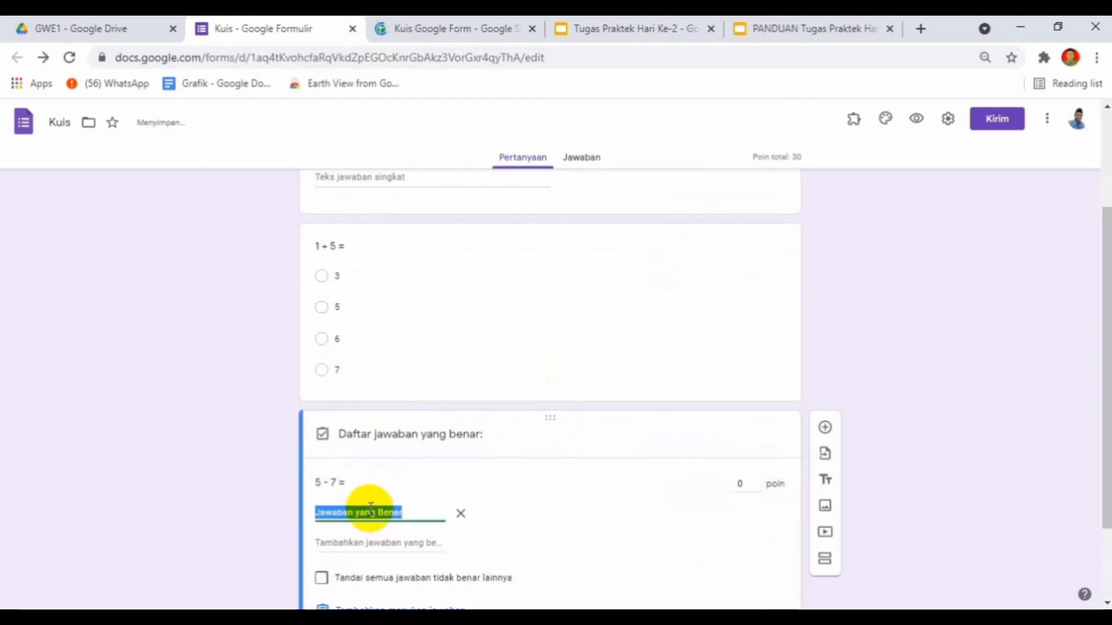
key("BackSpace")
type("-")
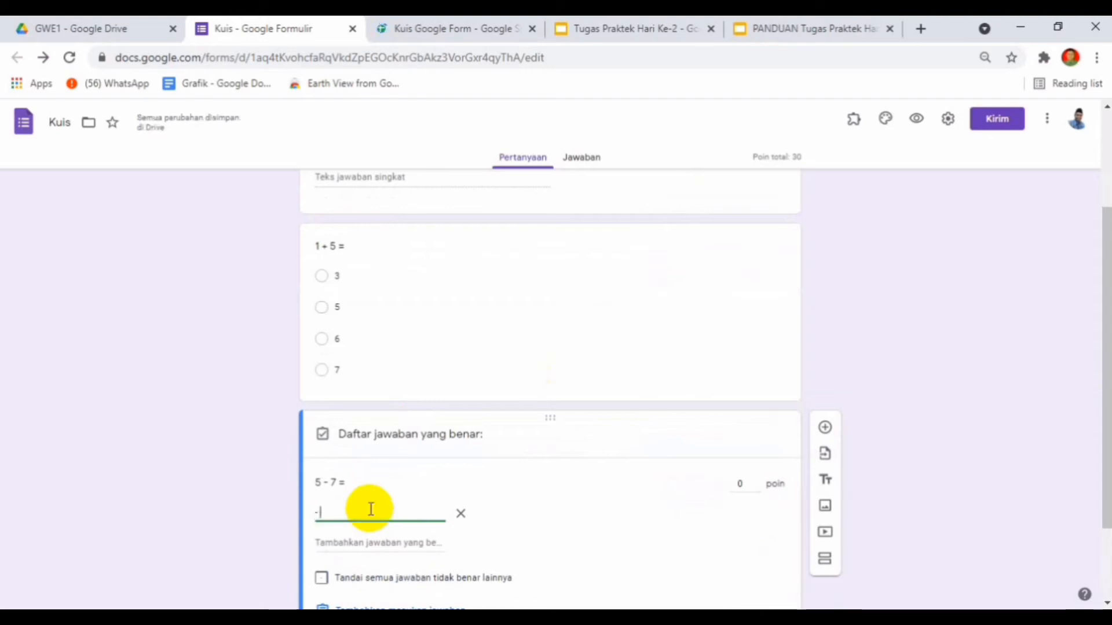
type("2")
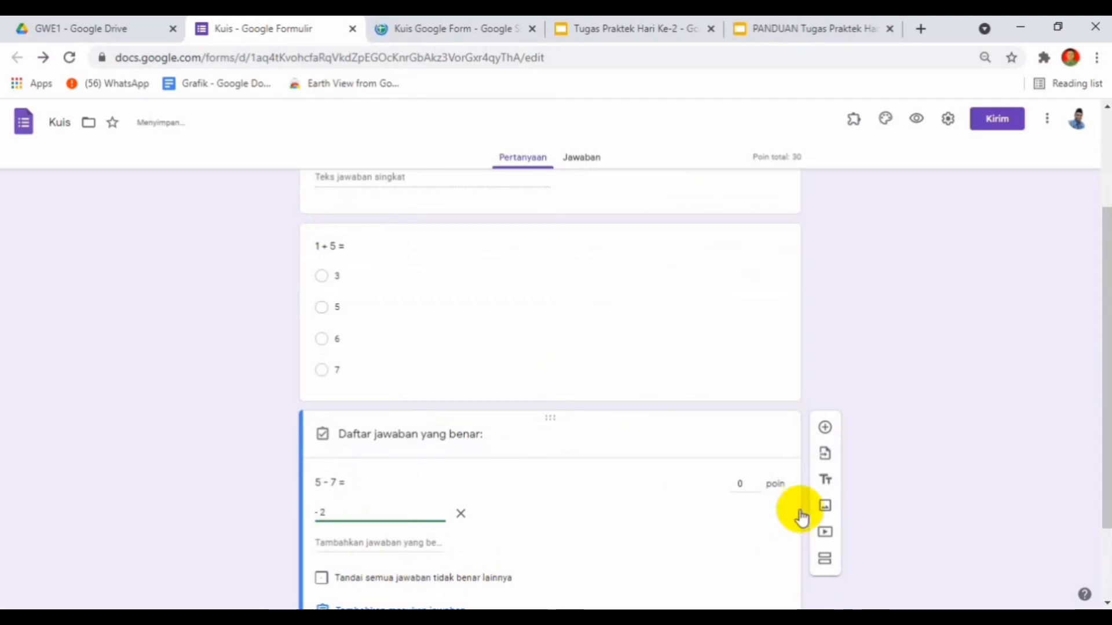
left_click_drag(1103, 416, 1099, 459)
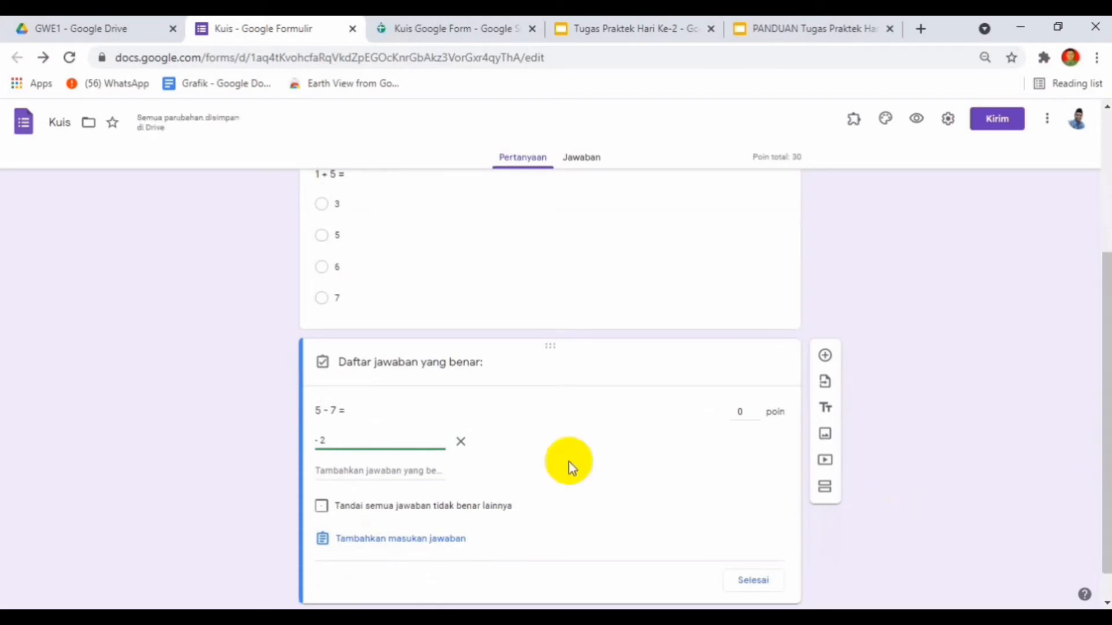
left_click(742, 412)
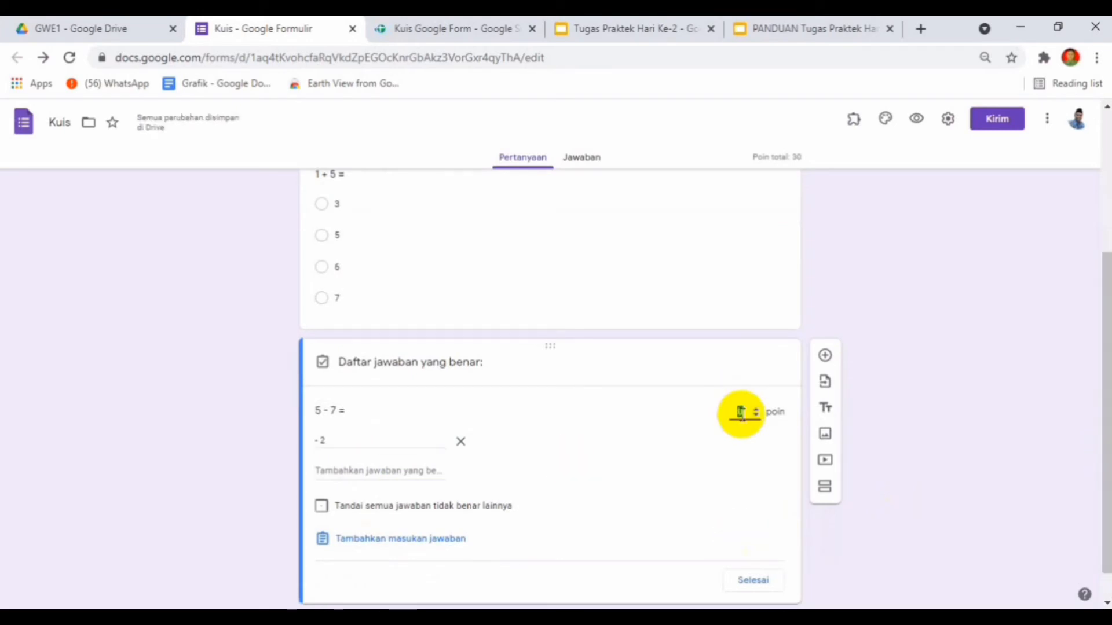
left_click(752, 581)
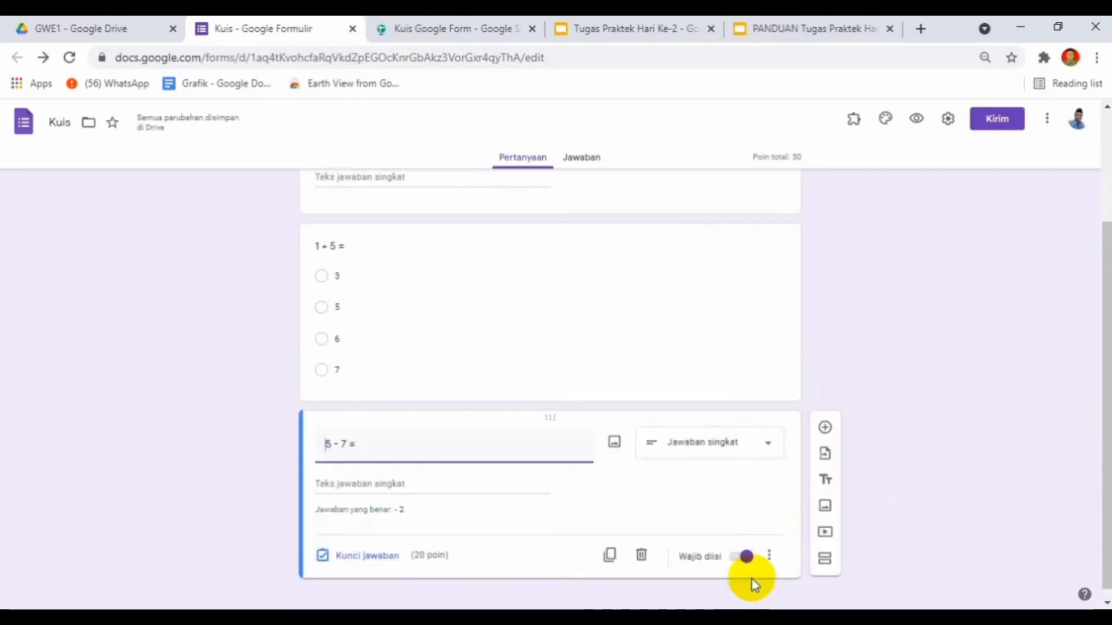
scroll(1097, 443, "down", 1)
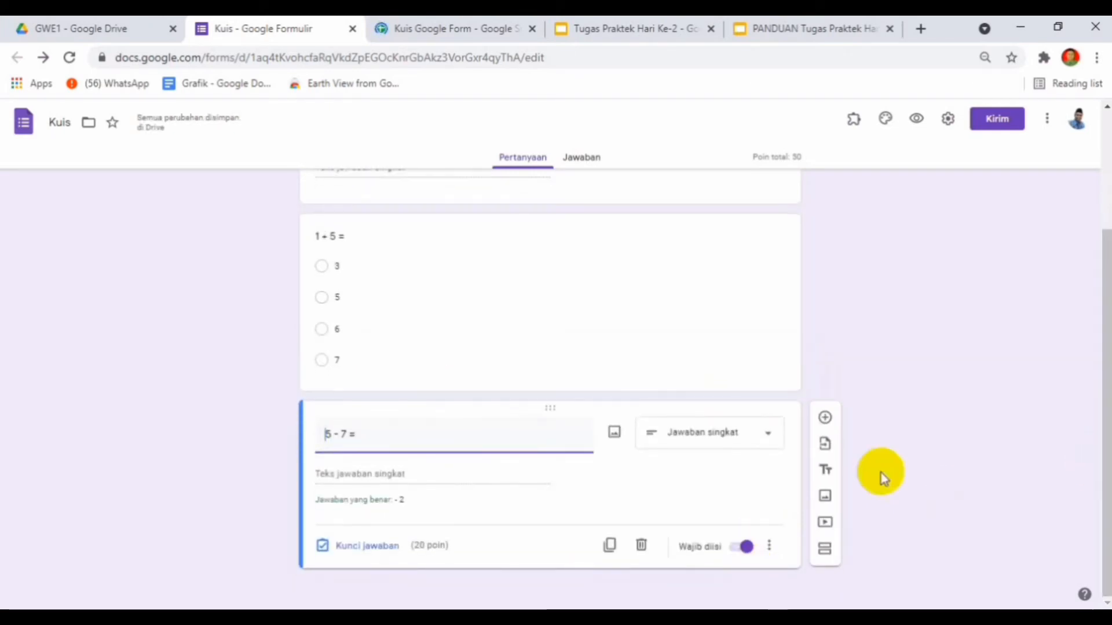
Check the requirements on slide 16, search YouTube for "penjumlahan bilangan bulat" and insert the first resulting video below the "5 - 7 =" question.
left_click(653, 32)
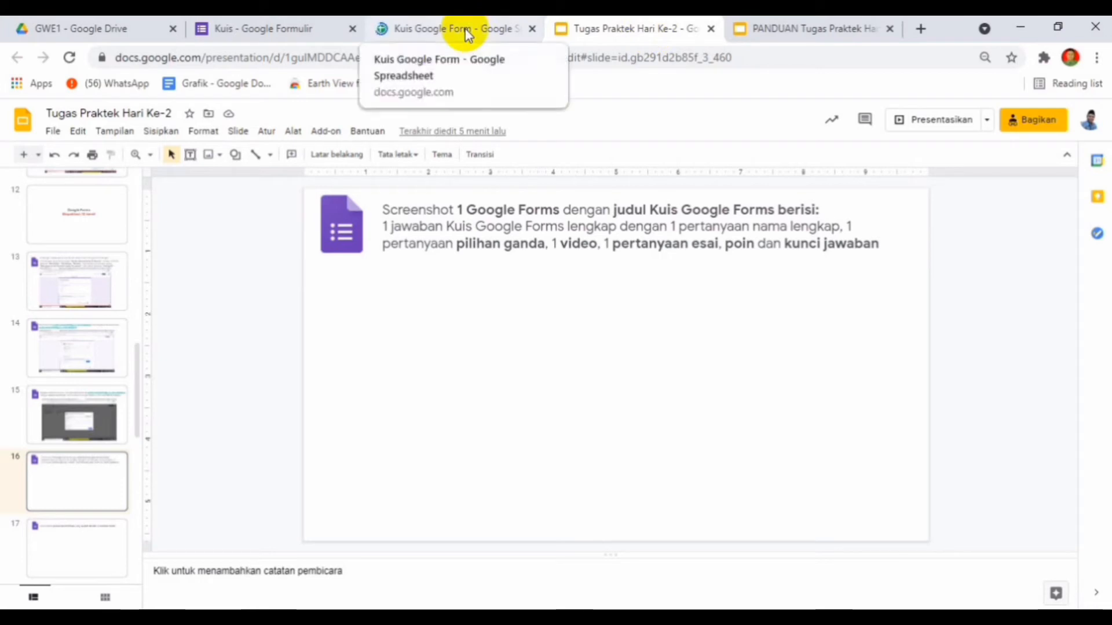
left_click(286, 33)
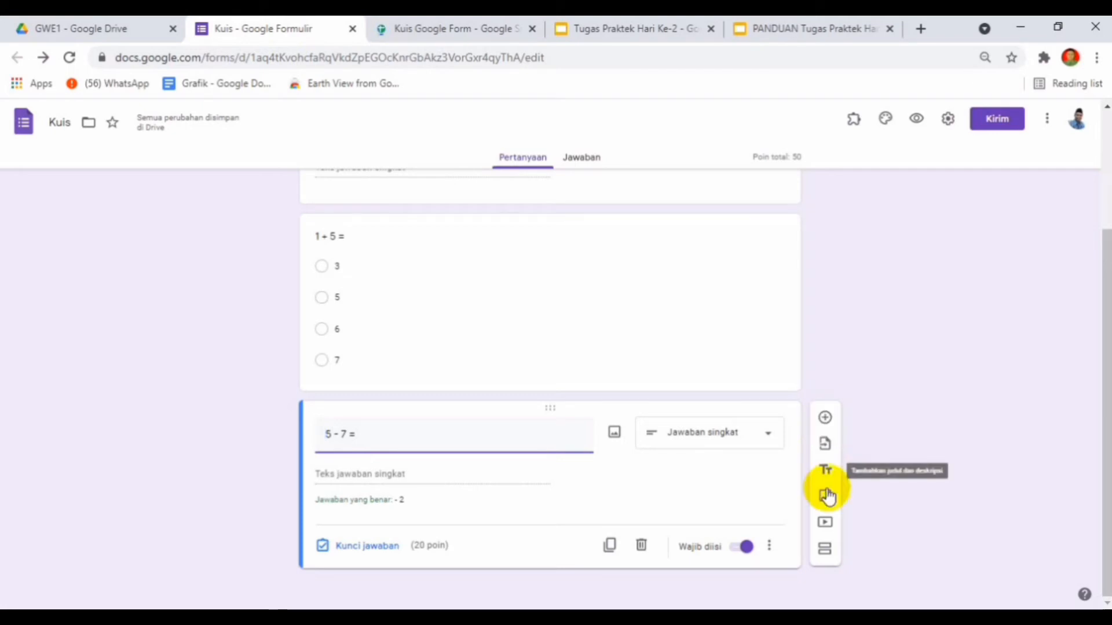
left_click(825, 528)
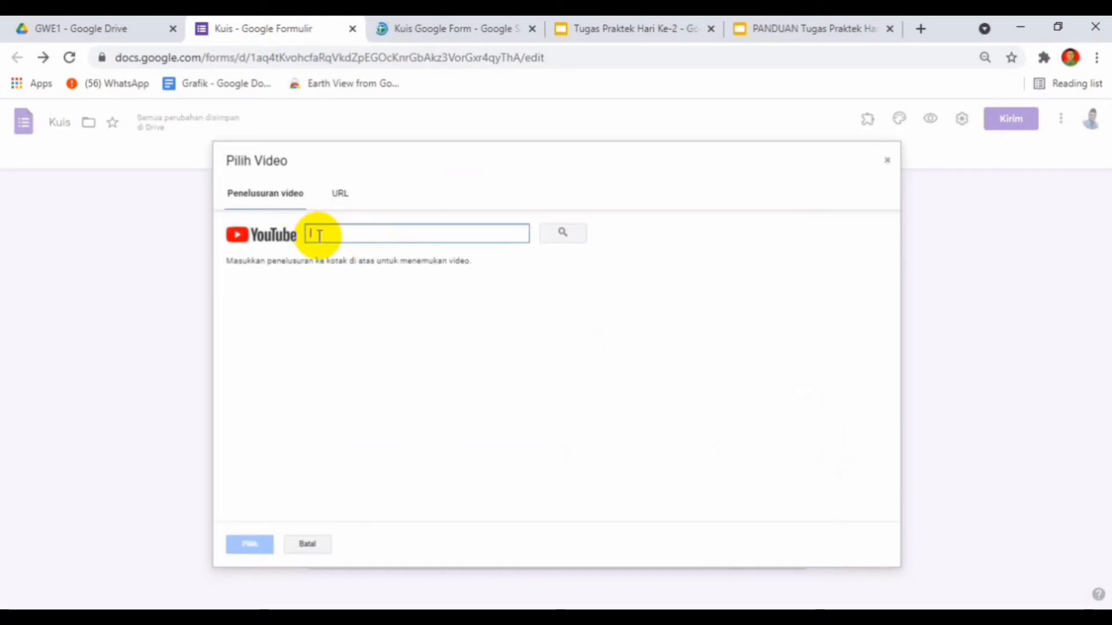
type("penjumlaha")
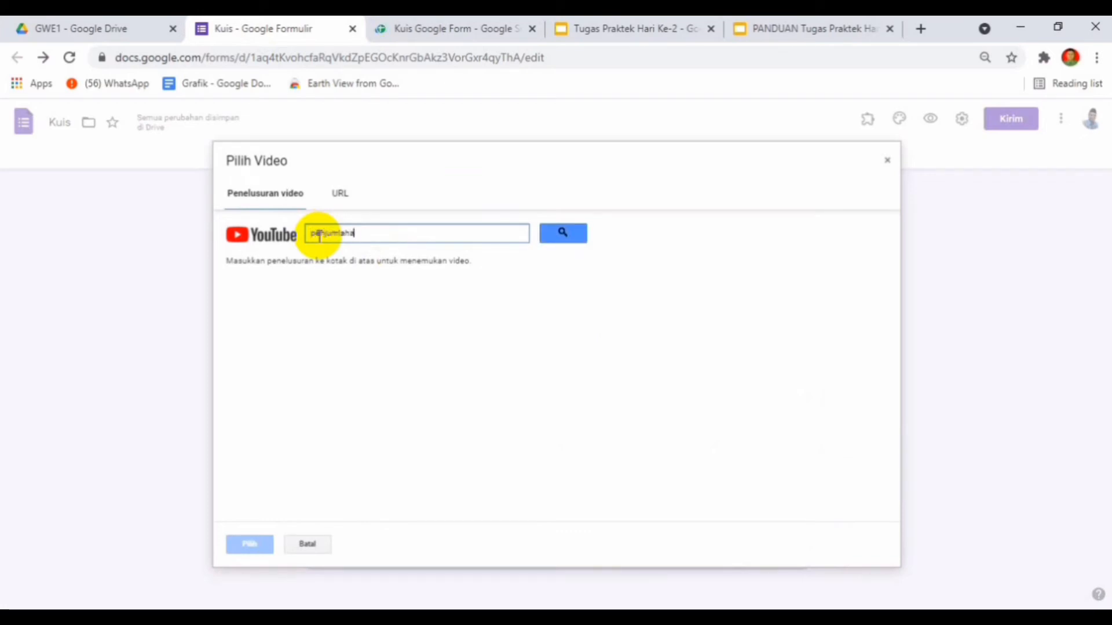
type("n bilangan bulat")
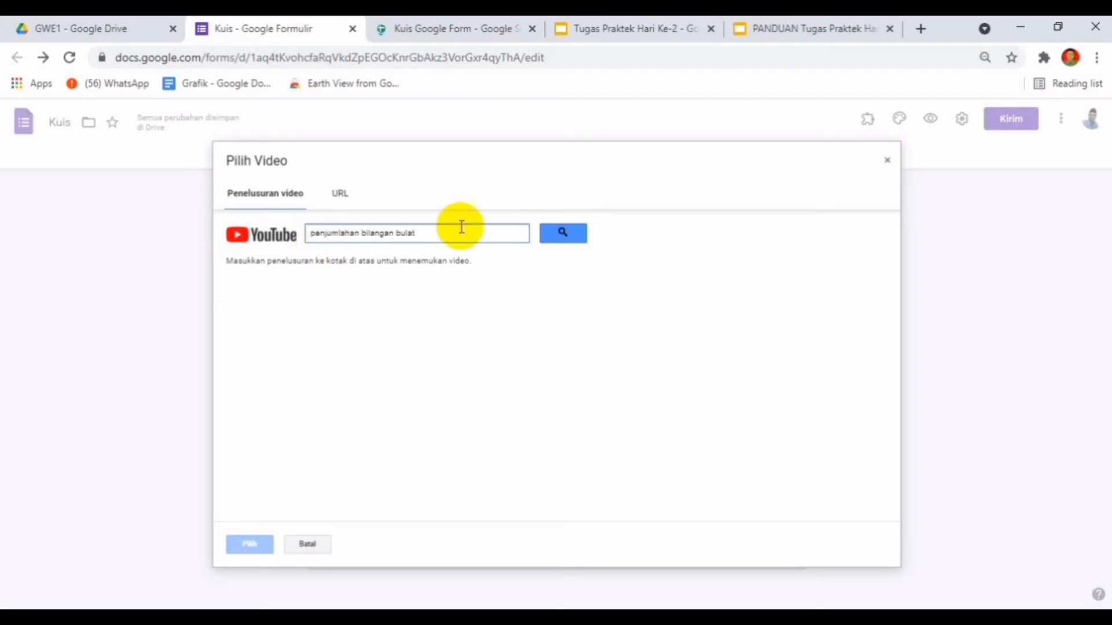
left_click(568, 234)
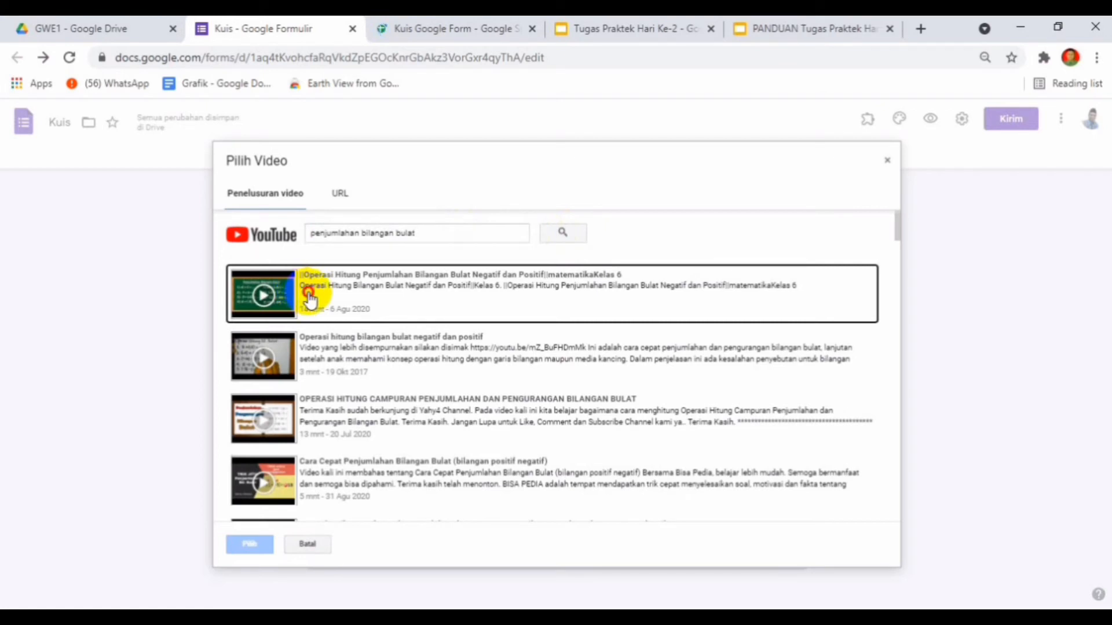
left_click(310, 300)
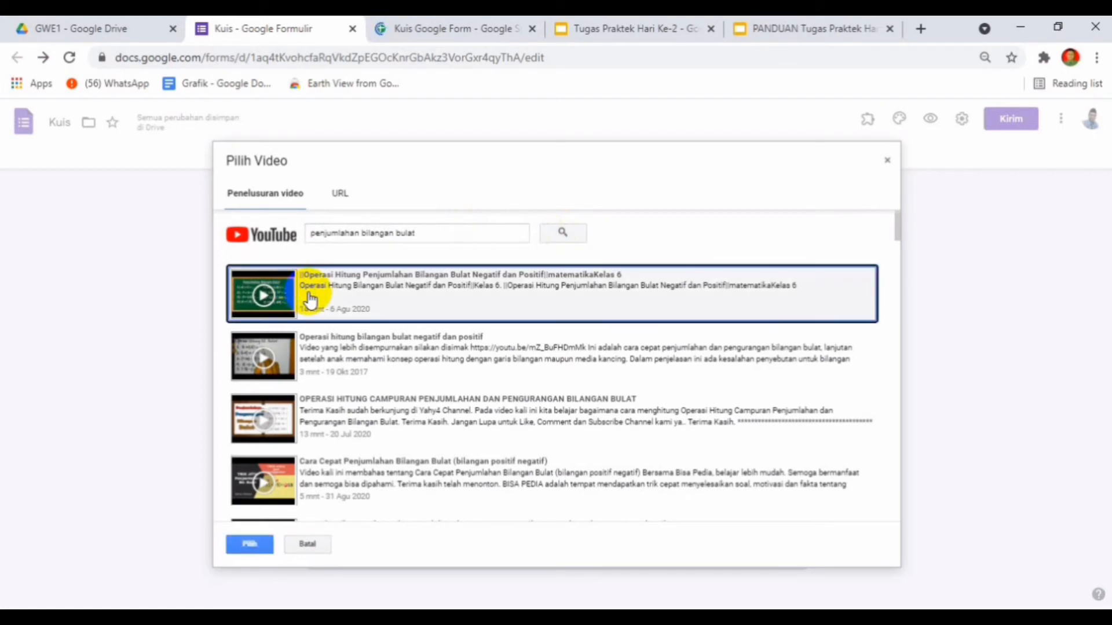
left_click(254, 549)
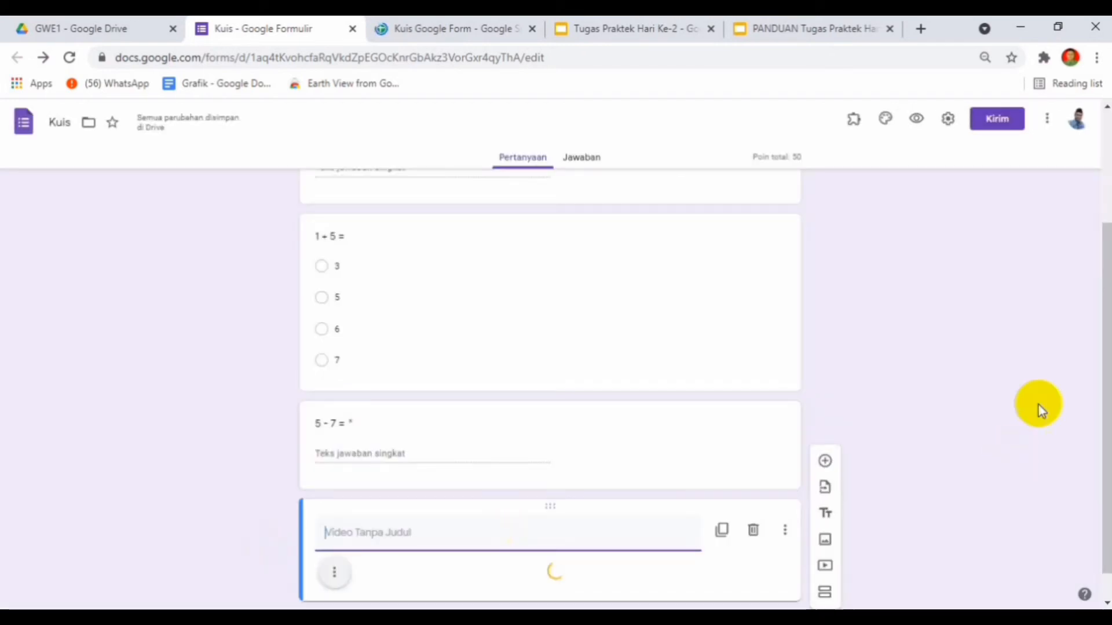
Title the inserted video "video penjumlahan bilangan bulat".
type("v")
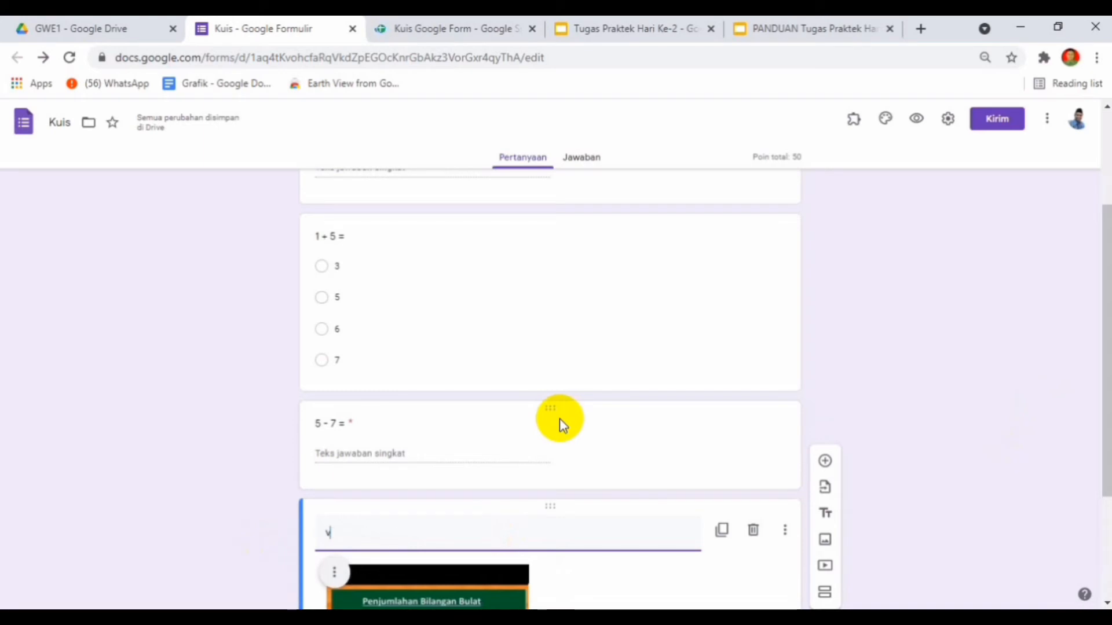
type("ideo per")
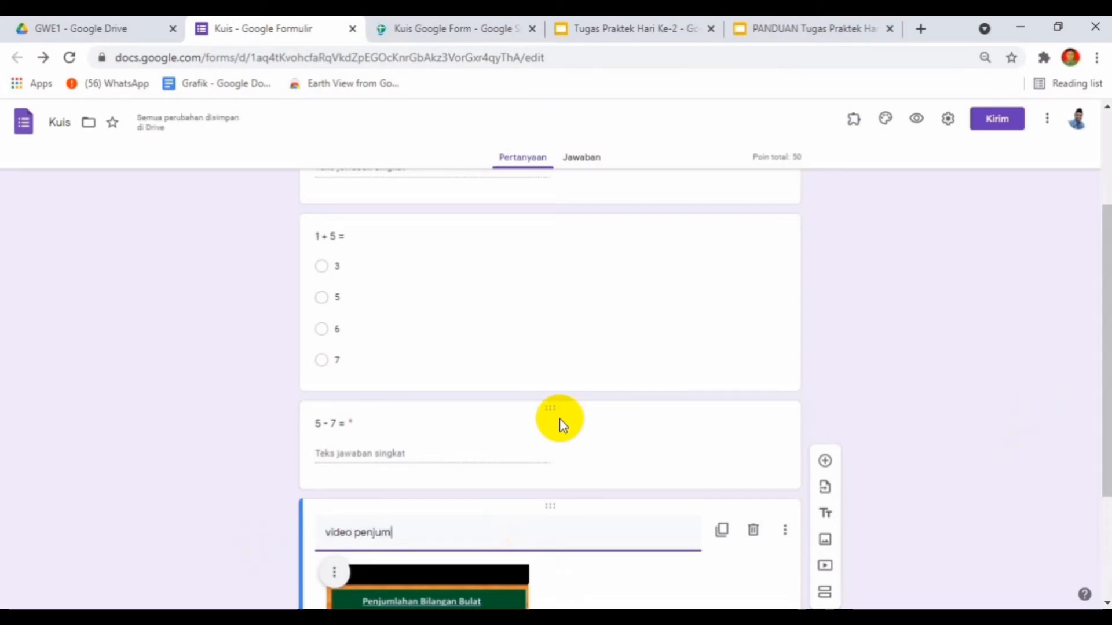
type("jumlahan b")
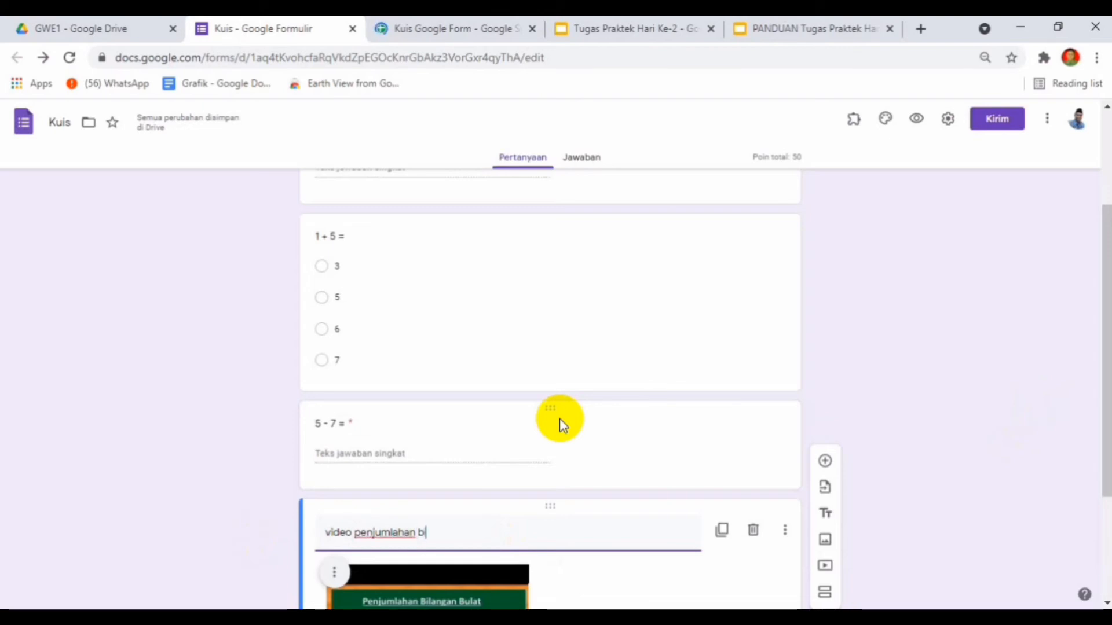
type("ilangan bulat")
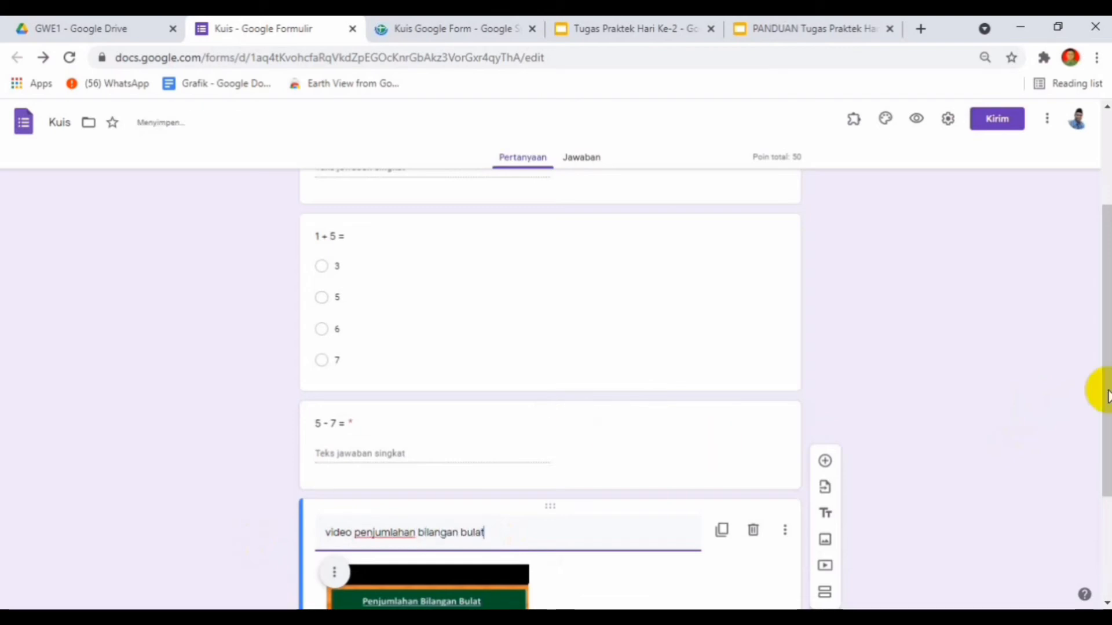
Review the Kuis form from its title to the video, including the questions and the total points.
scroll(1099, 392, "down", 3)
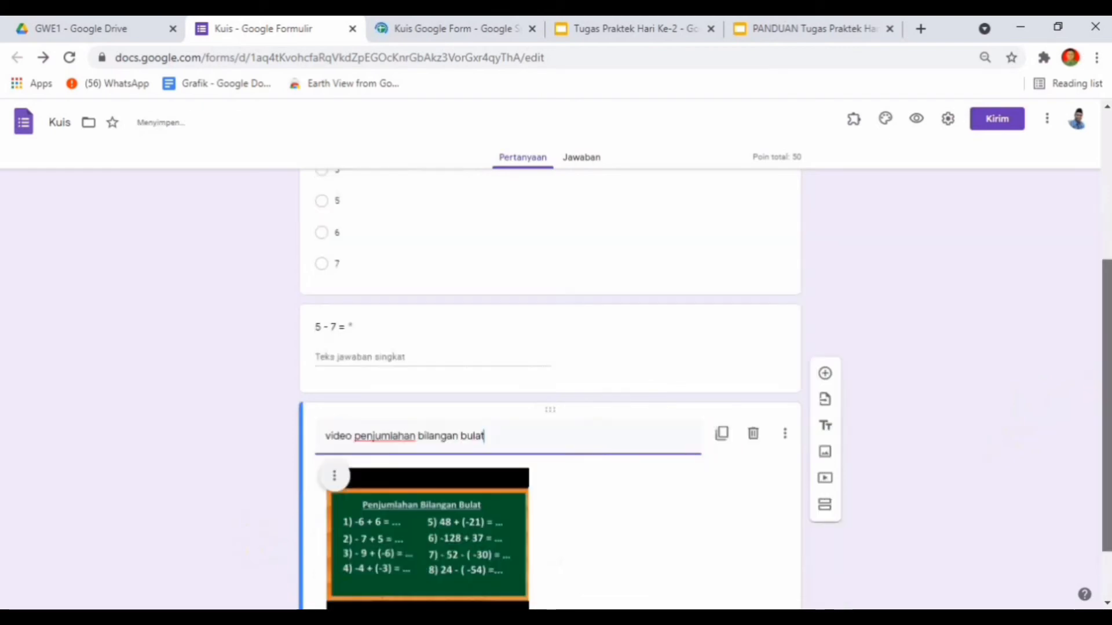
scroll(1099, 414, "up", 3)
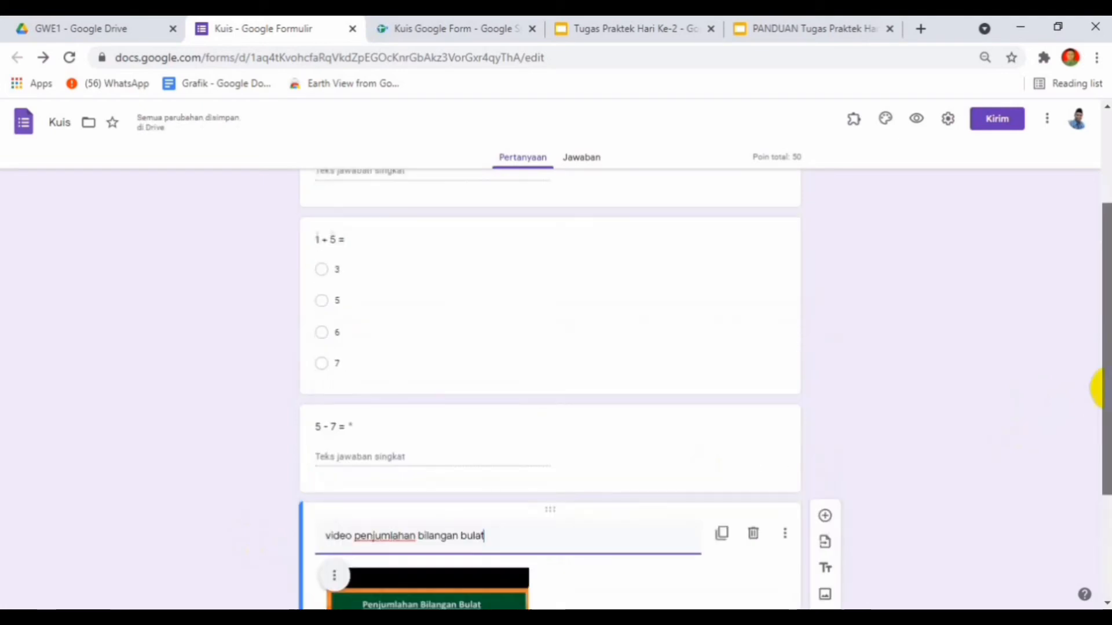
scroll(1100, 388, "down", 2)
scroll(1089, 348, "up", 3)
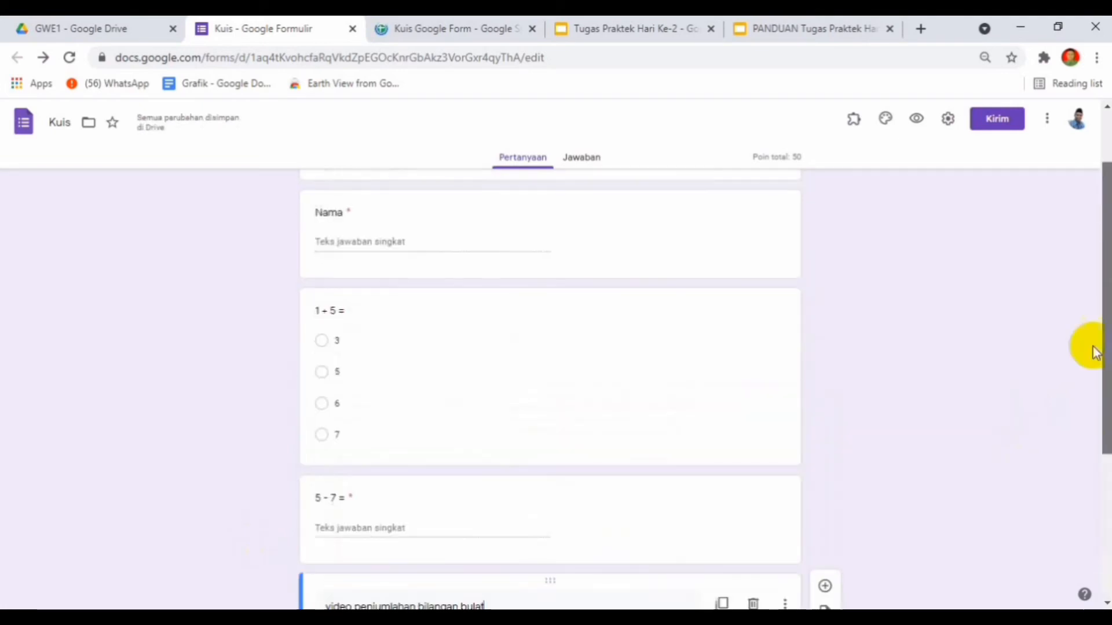
scroll(1090, 347, "down", 4)
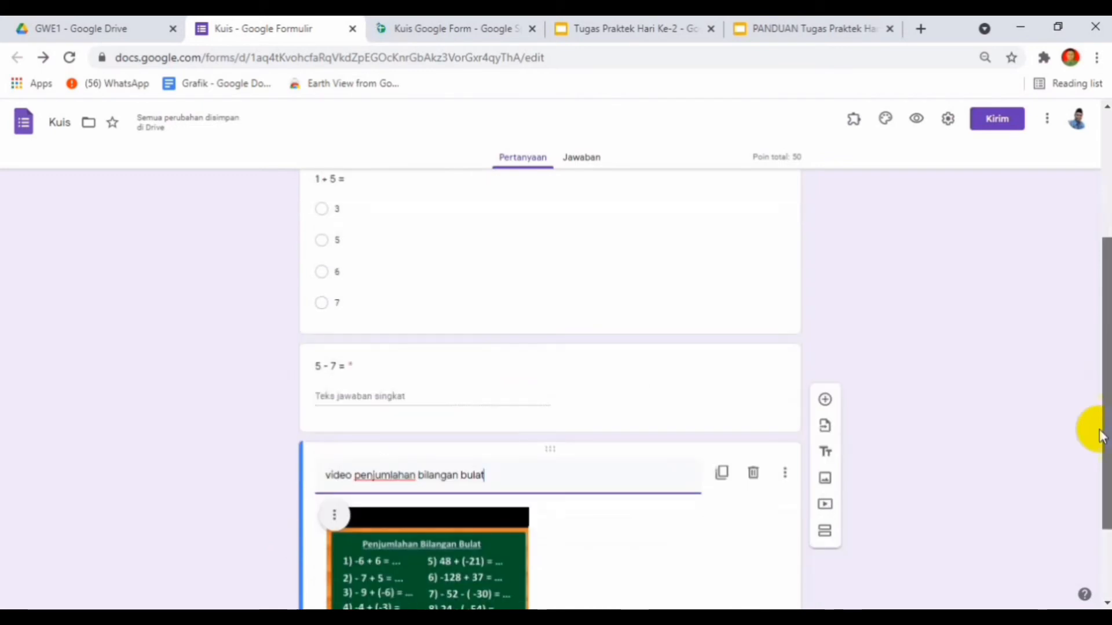
left_click_drag(1100, 467, 1100, 360)
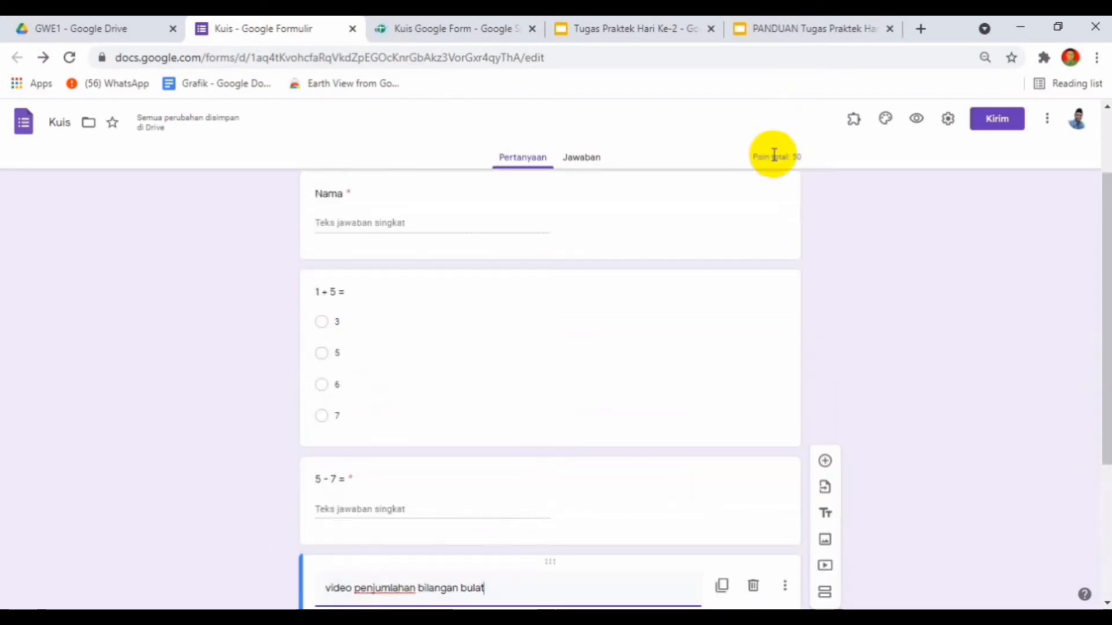
left_click_drag(1099, 293, 1037, 37)
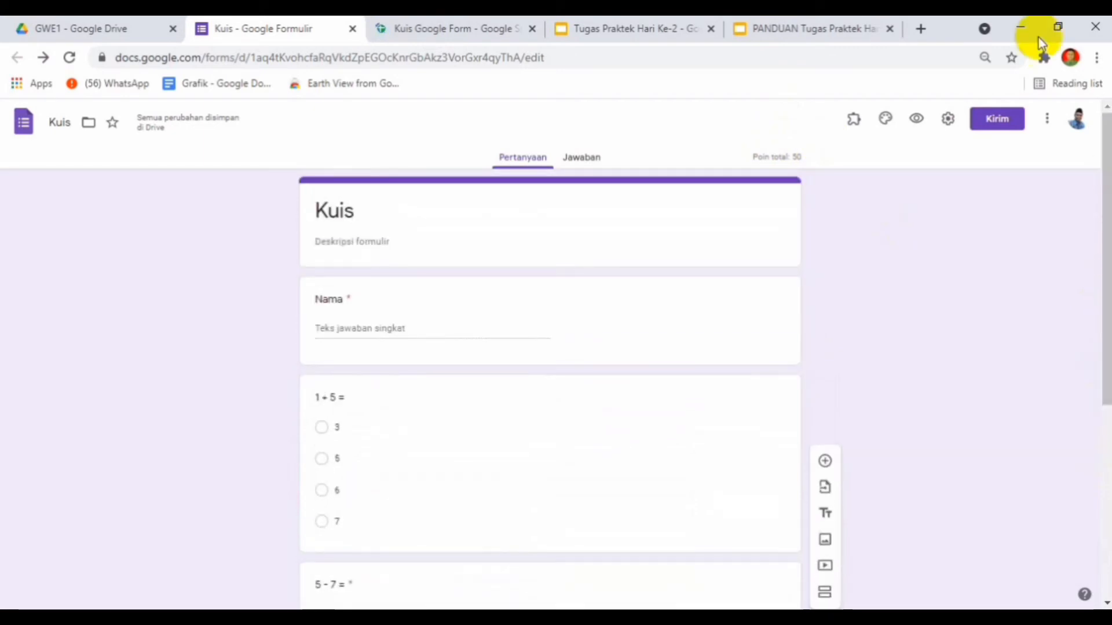
Reduce the browser page zoom to 25% to fit the entire Kuis form in one view.
left_click(1097, 58)
left_click(989, 209)
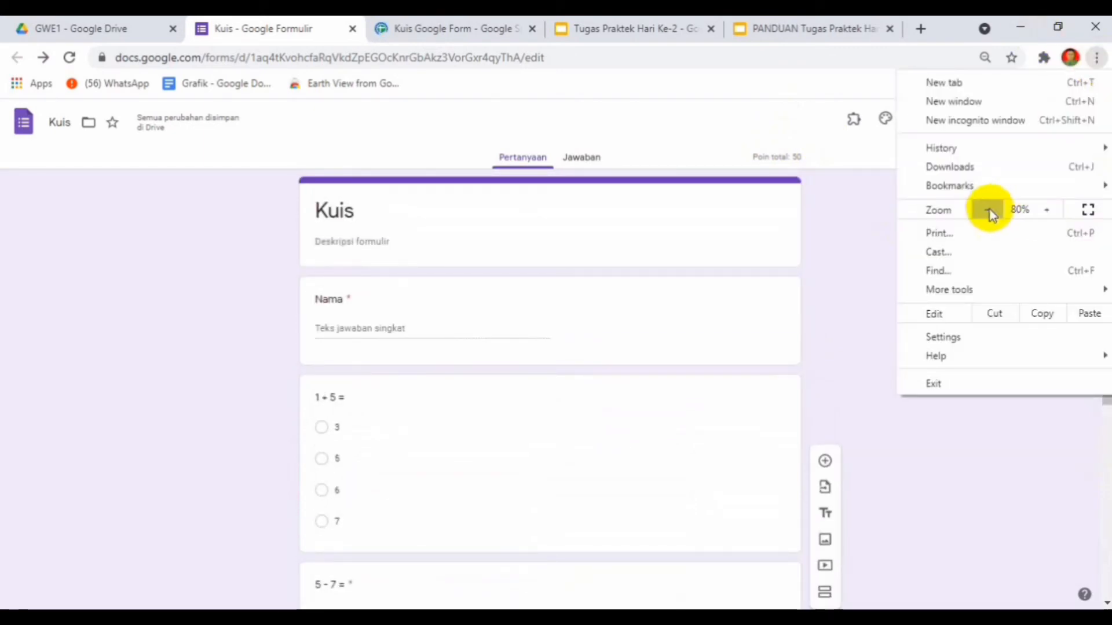
left_click(988, 210)
left_click(988, 210)
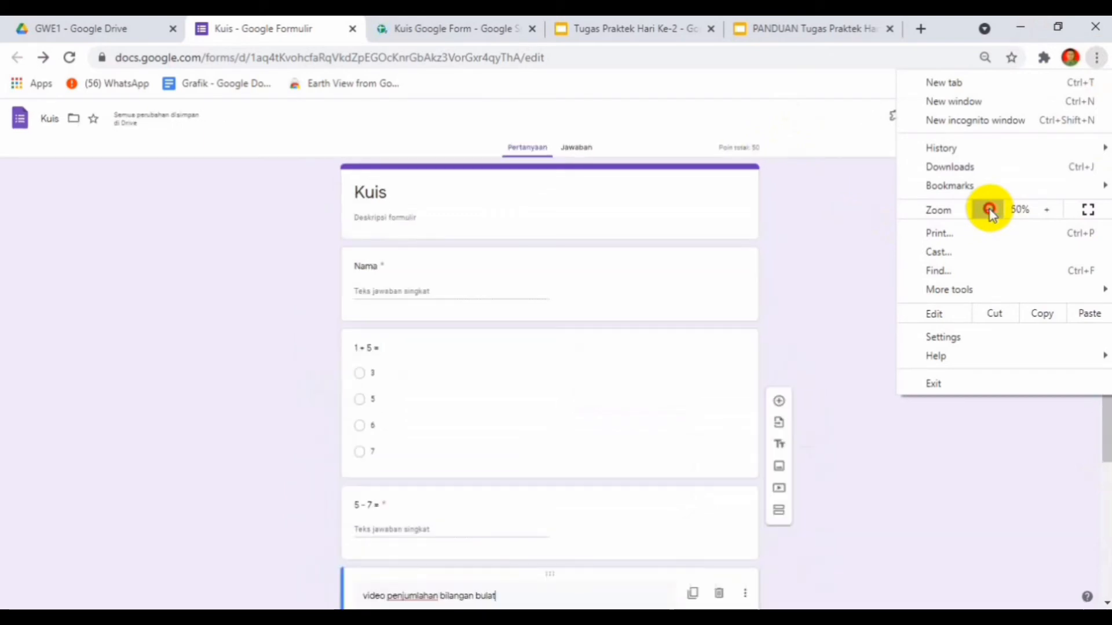
left_click(989, 210)
left_click(989, 209)
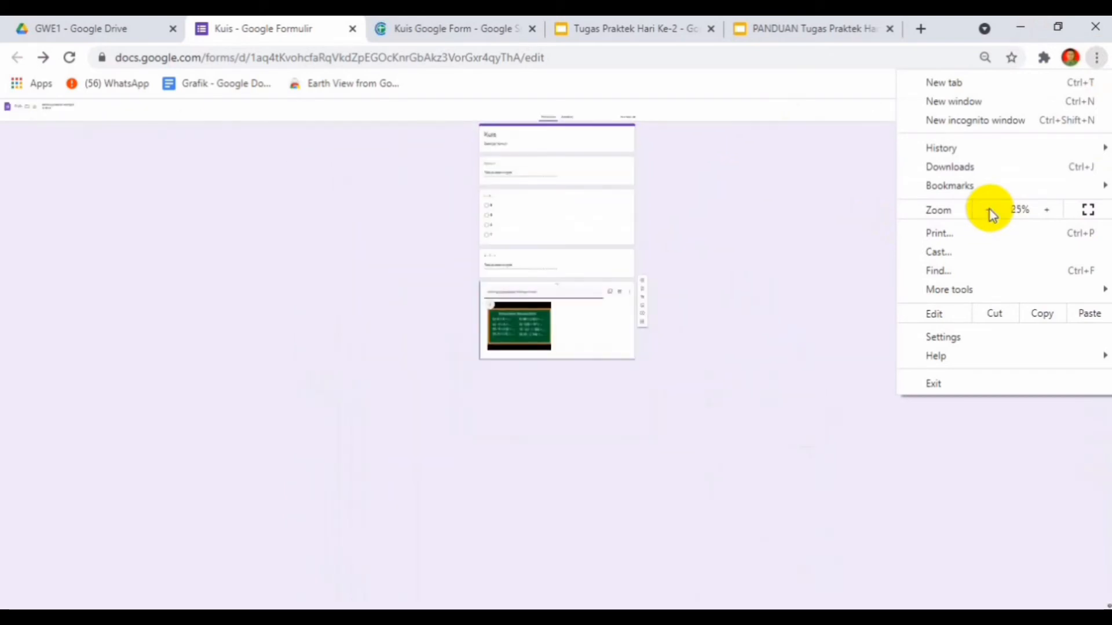
Increase the browser page zoom to 50% so the Kuis form is readable for the screenshot.
left_click(1048, 211)
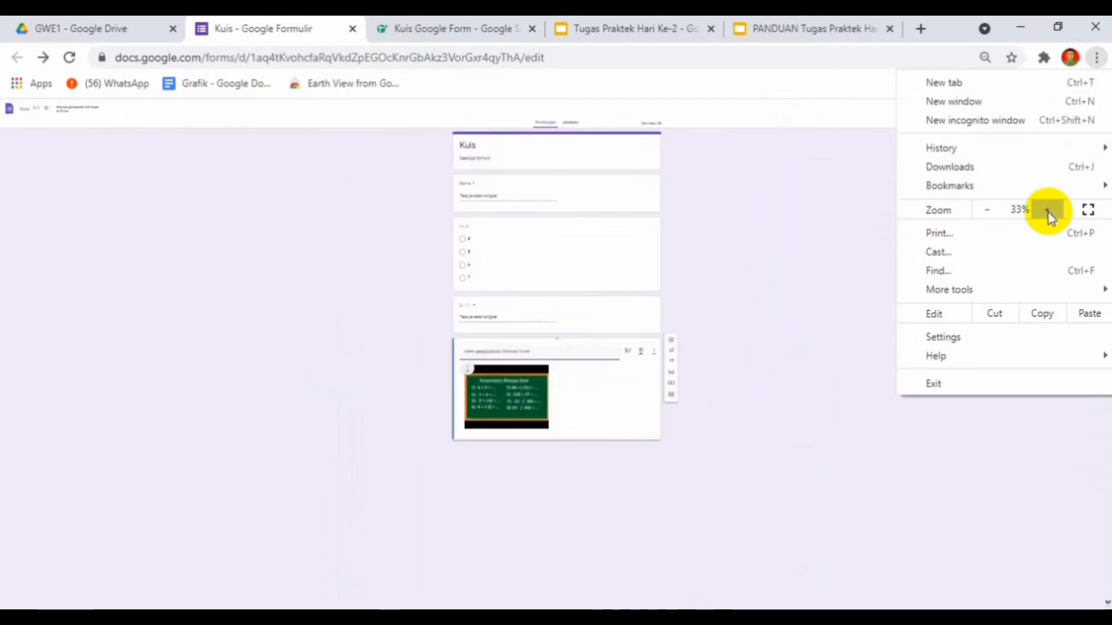
left_click(1048, 211)
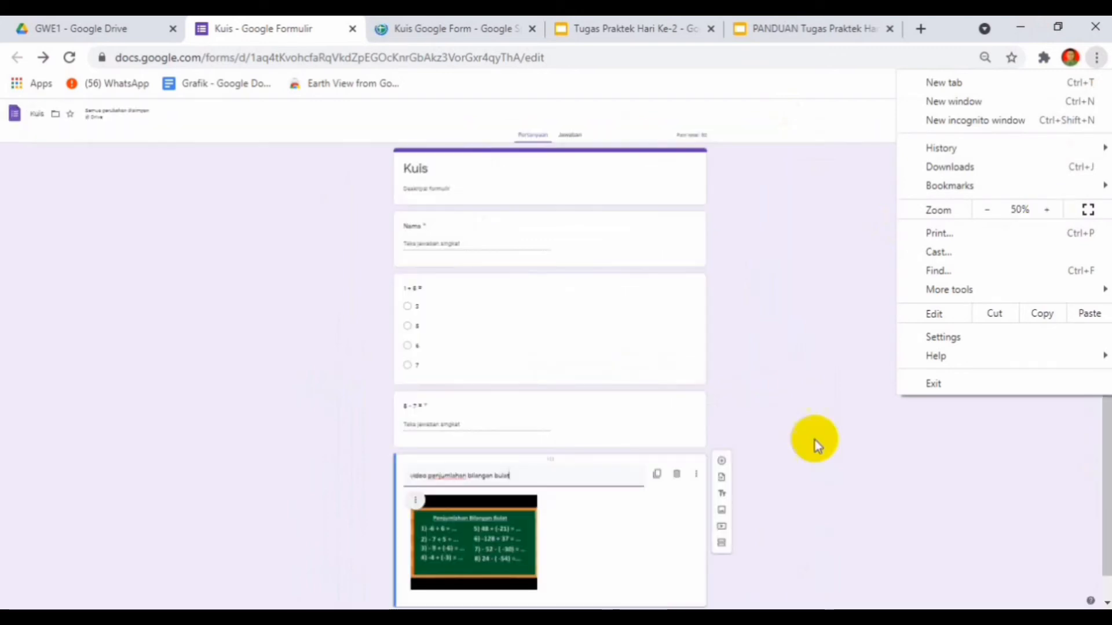
left_click(783, 476)
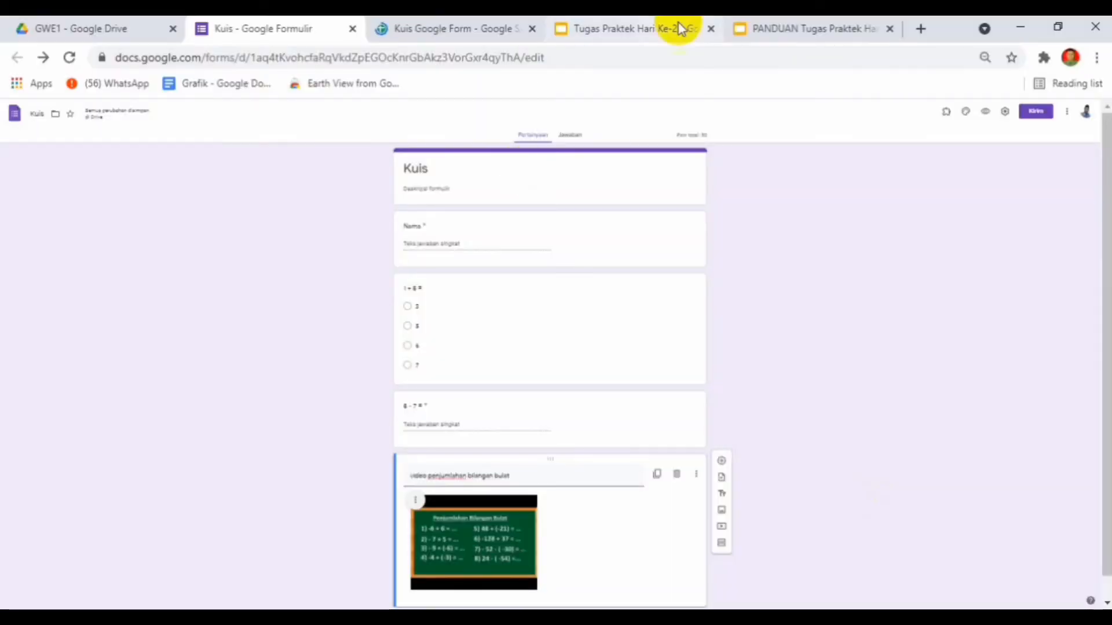
Paste the Kuis form screenshot onto slide 16 of Tugas Praktek Hari Ke-2 and shrink it below the heading text.
left_click(639, 29)
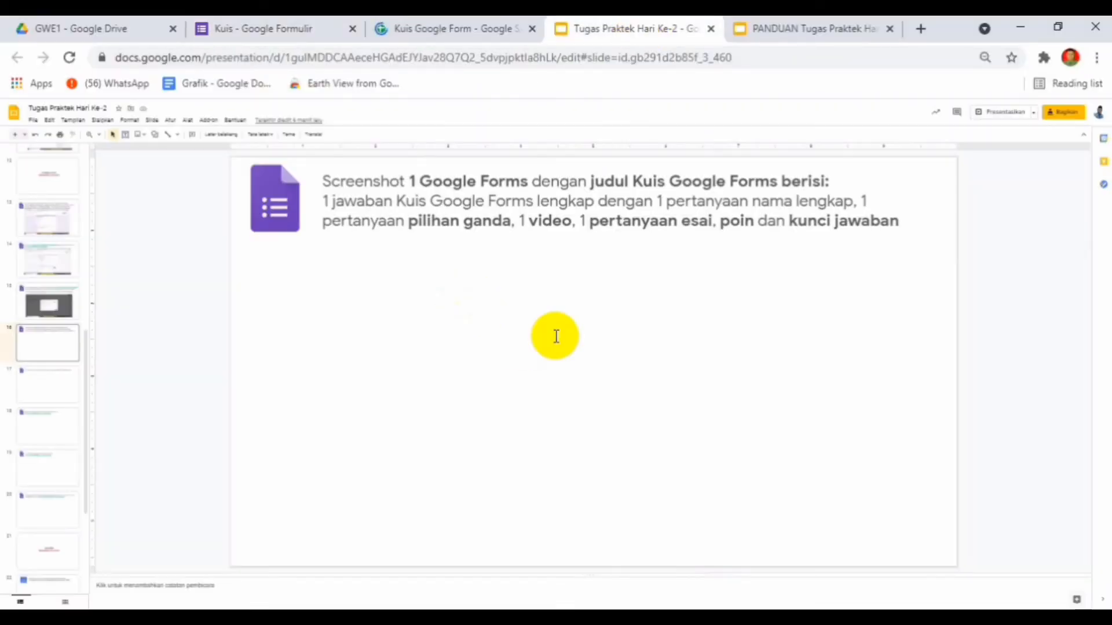
key("ctrl+v")
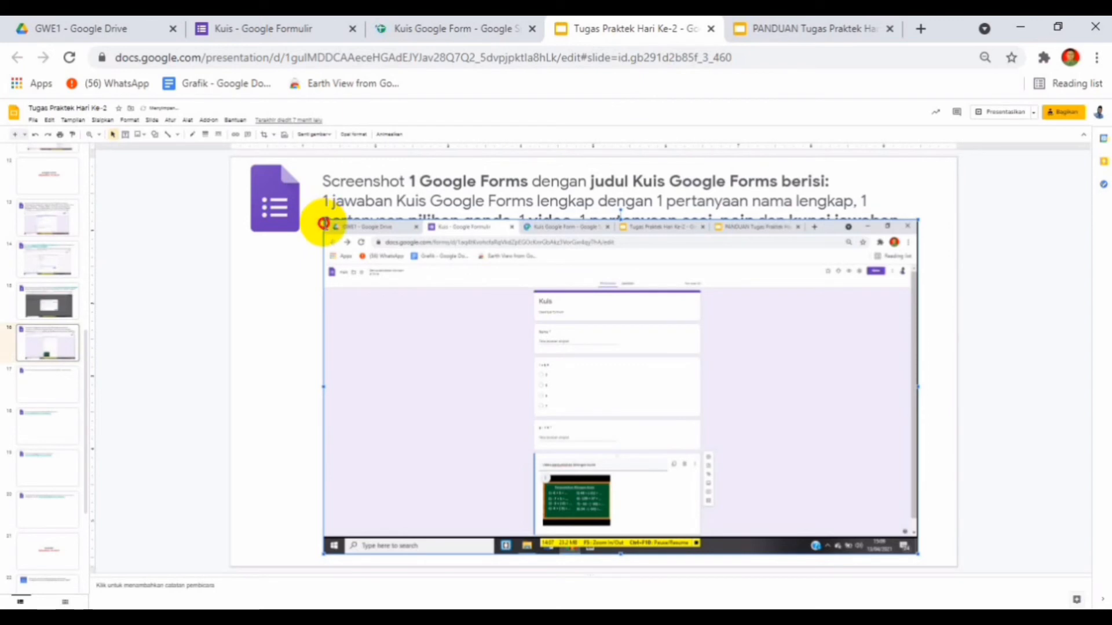
left_click(386, 257)
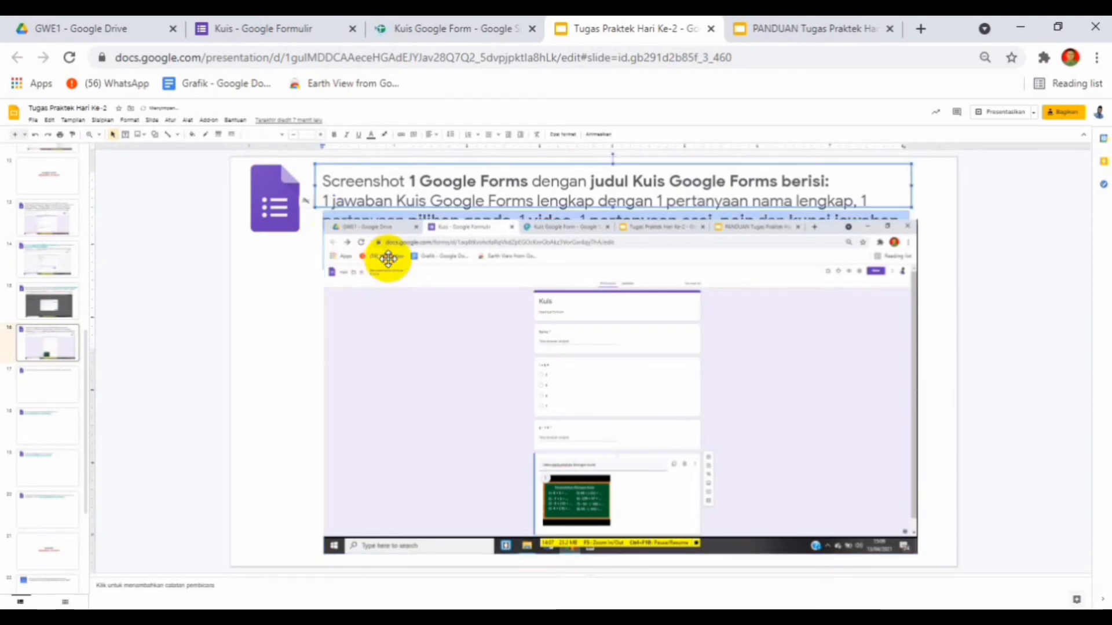
left_click(323, 553)
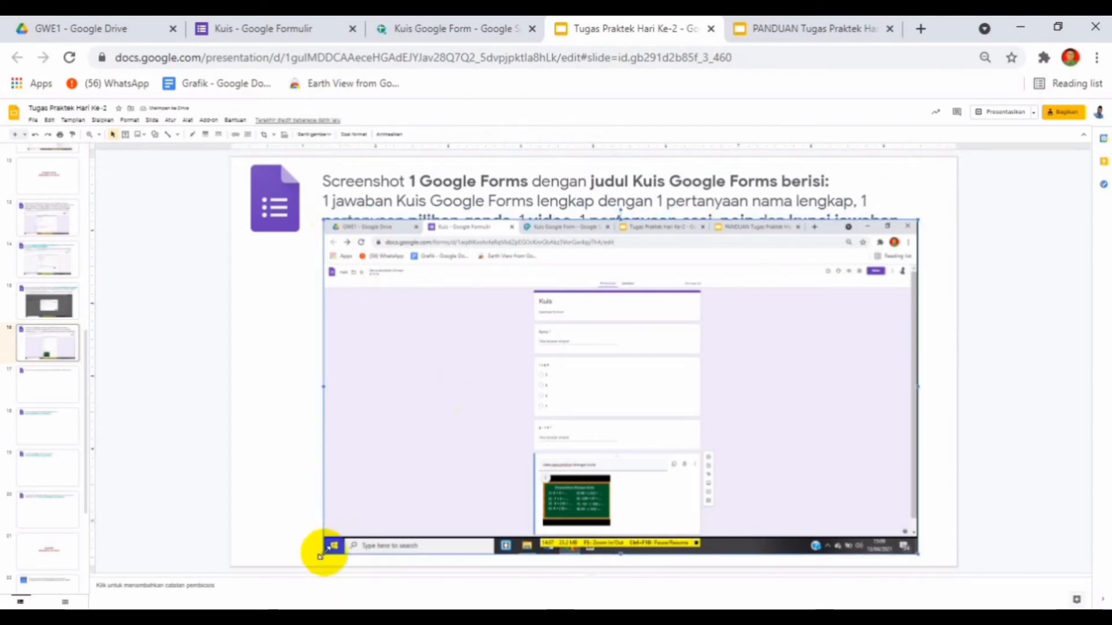
left_click_drag(320, 556, 384, 497)
left_click(253, 457)
Check the requirement on slide 17 and set the Kuis form's page zoom to 80%.
key("Page_Down")
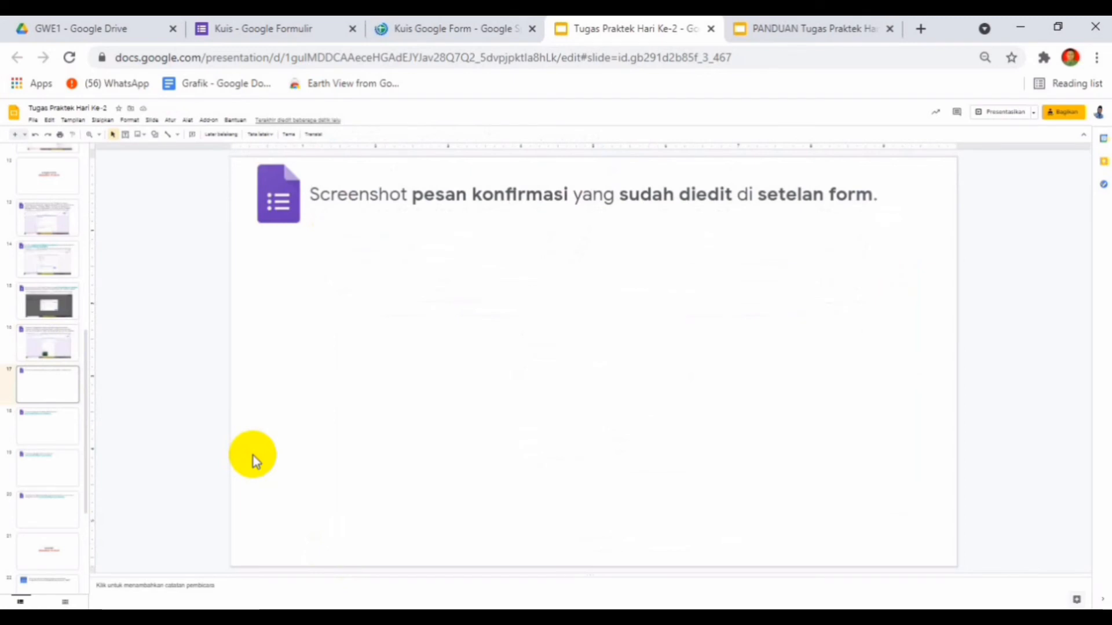
left_click(293, 28)
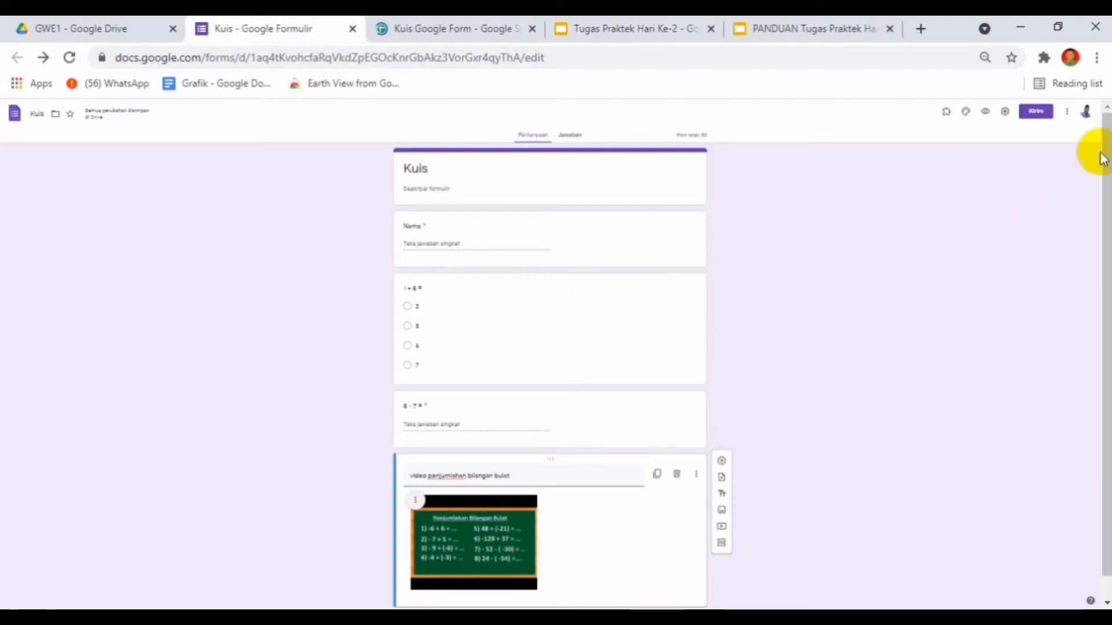
left_click(1097, 58)
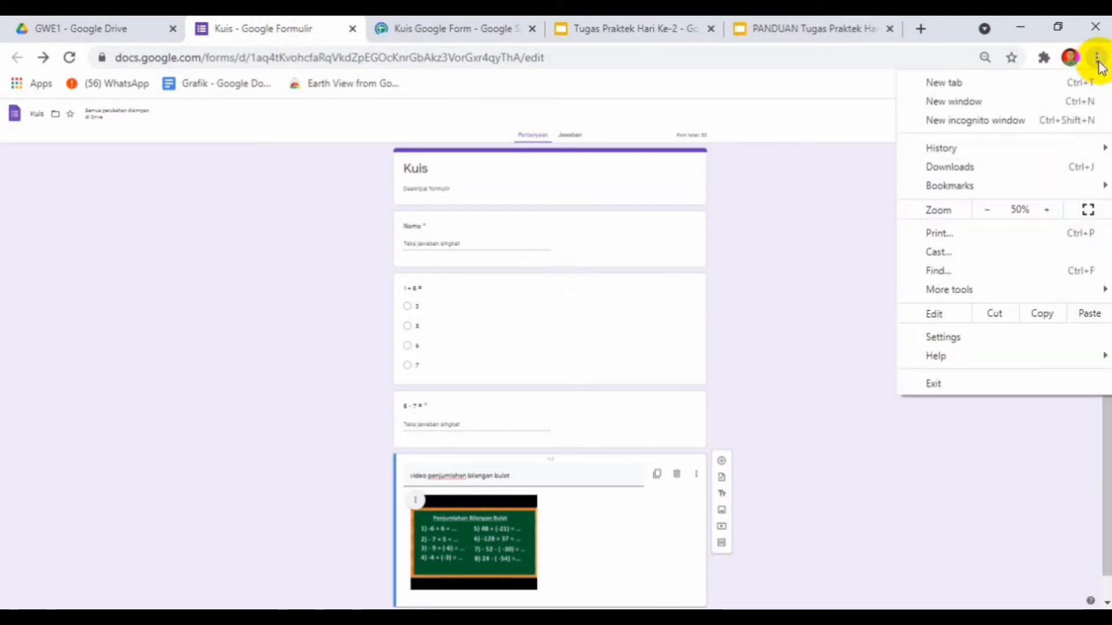
left_click(1048, 212)
left_click(1048, 212)
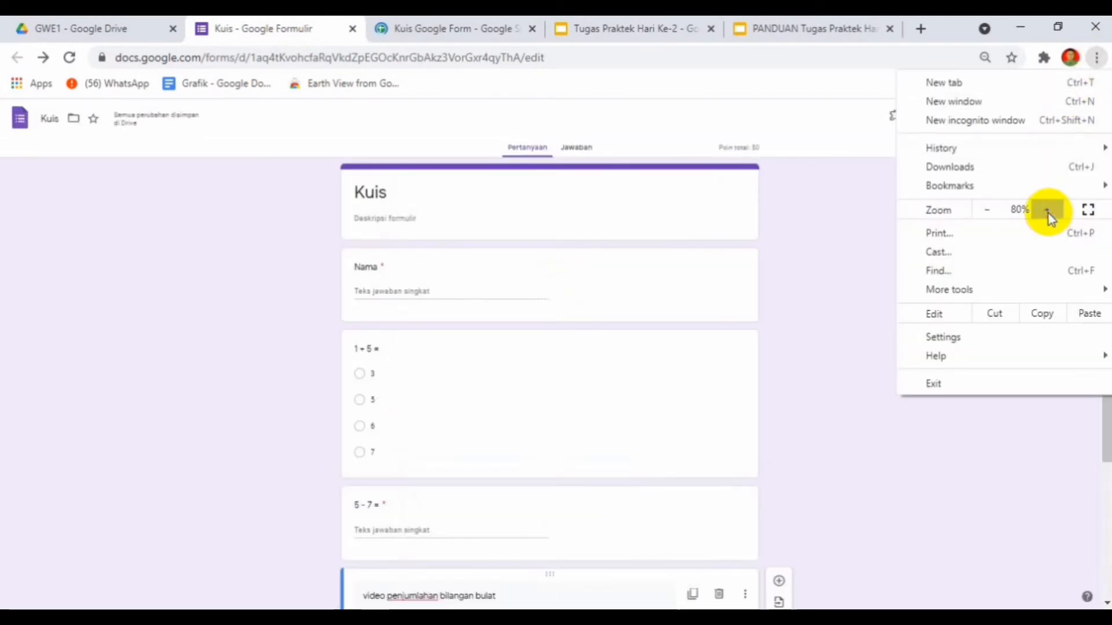
left_click(1048, 212)
left_click(1048, 212)
left_click(836, 267)
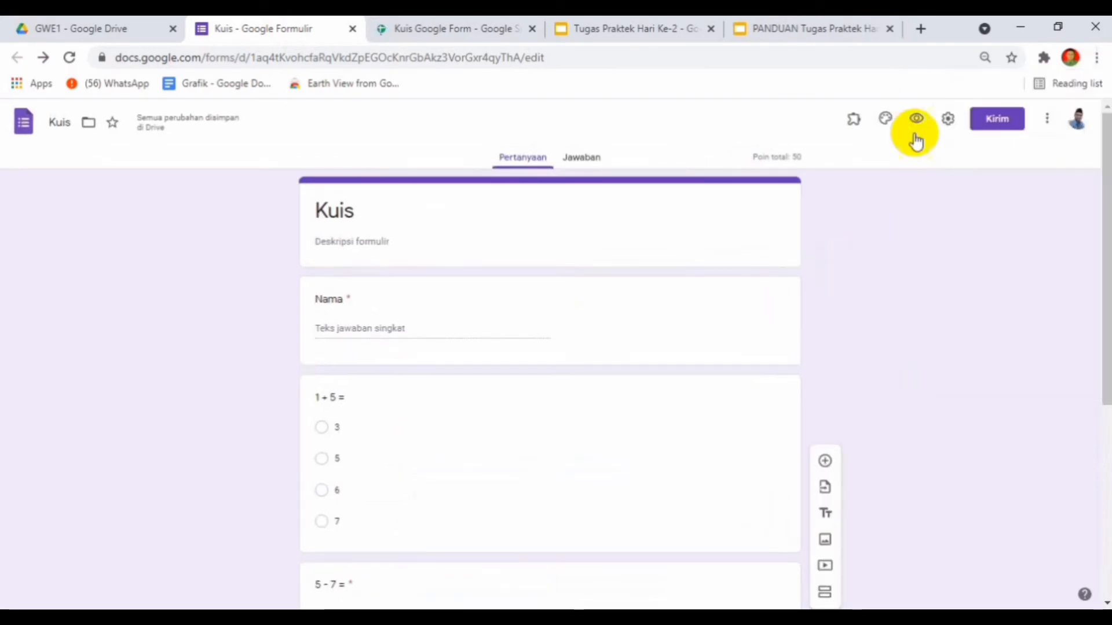
Enter a confirmation message starting with "Terima kasih telah mengikuti" in the Kuis form's presentation settings.
left_click(950, 124)
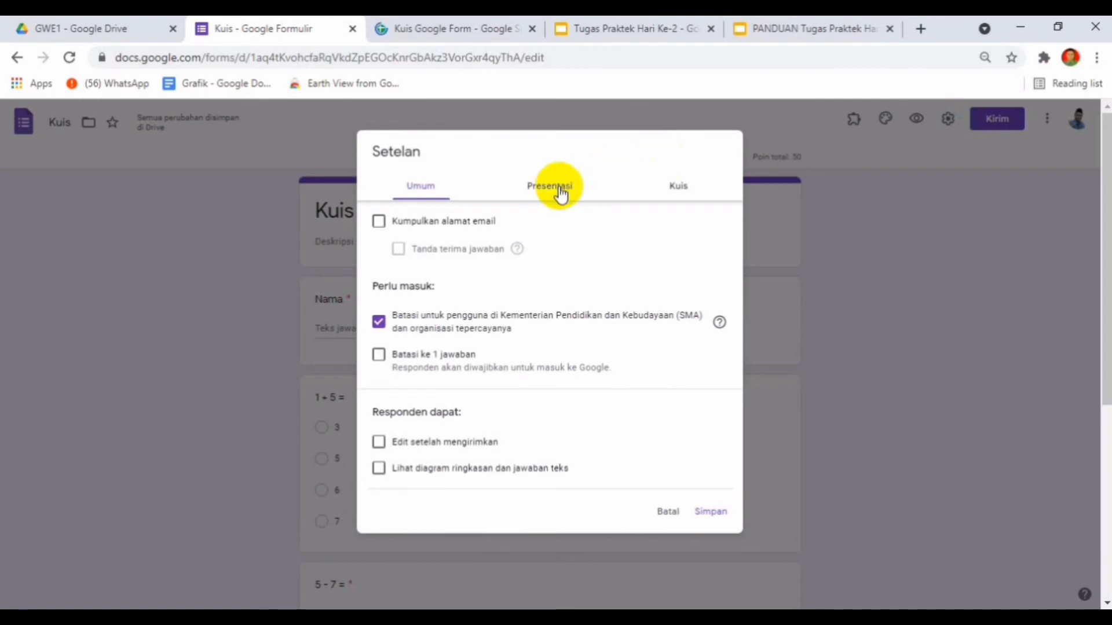
left_click(560, 193)
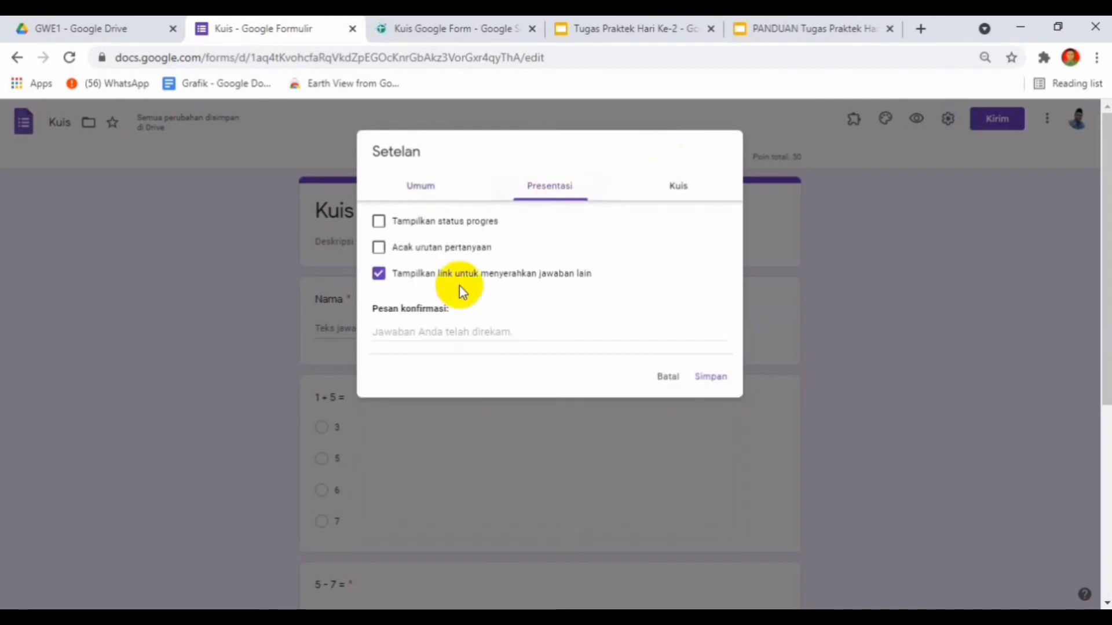
left_click(410, 330)
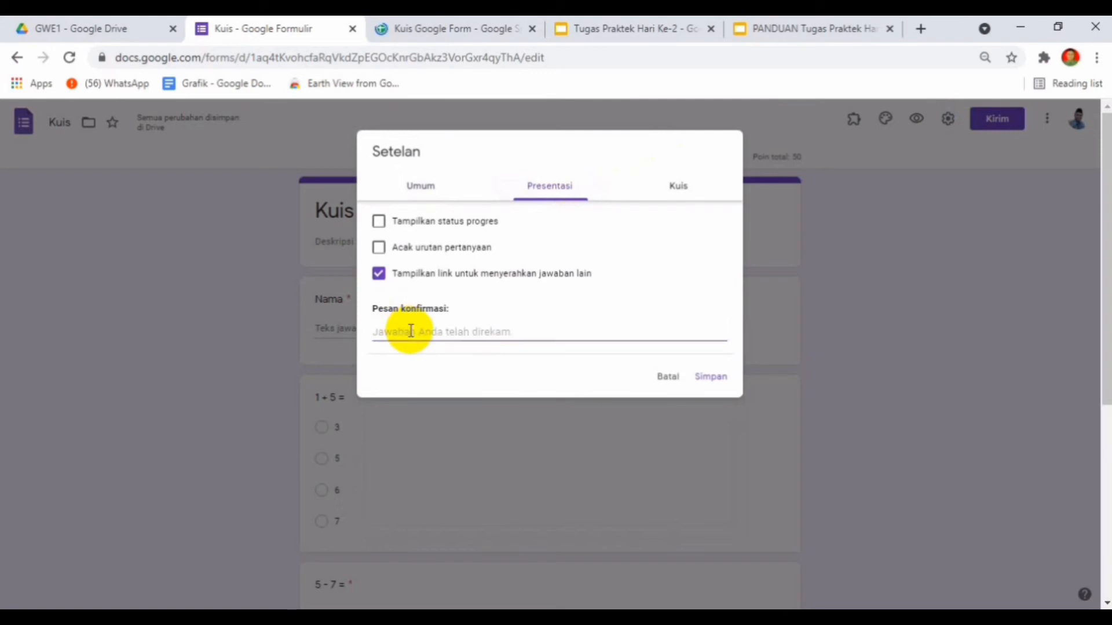
type("Terima kasih telah m")
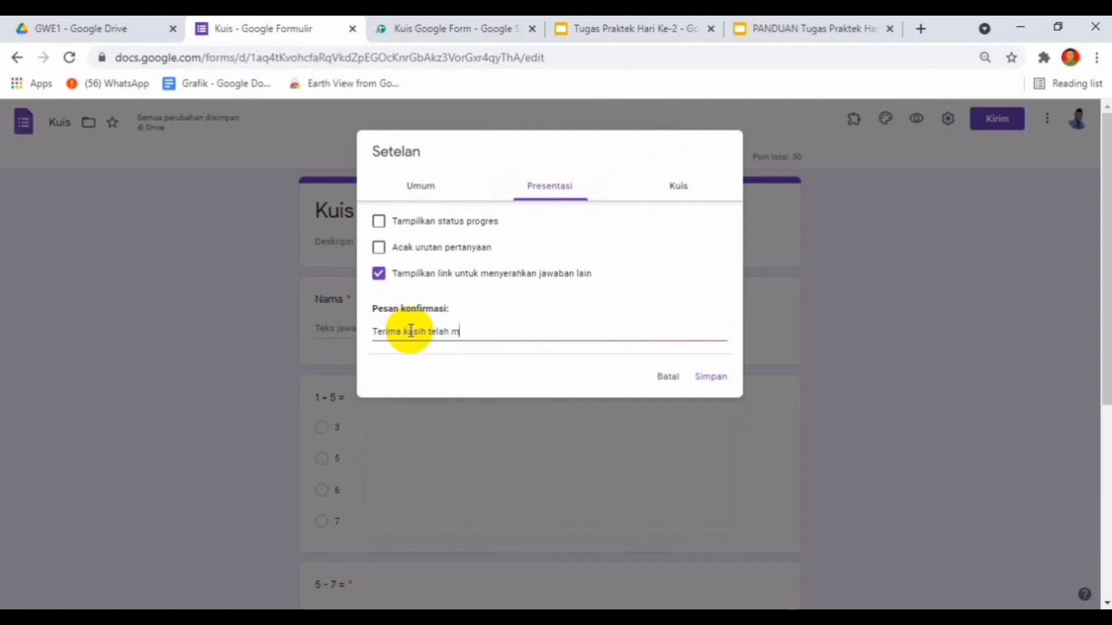
type("engikuti k")
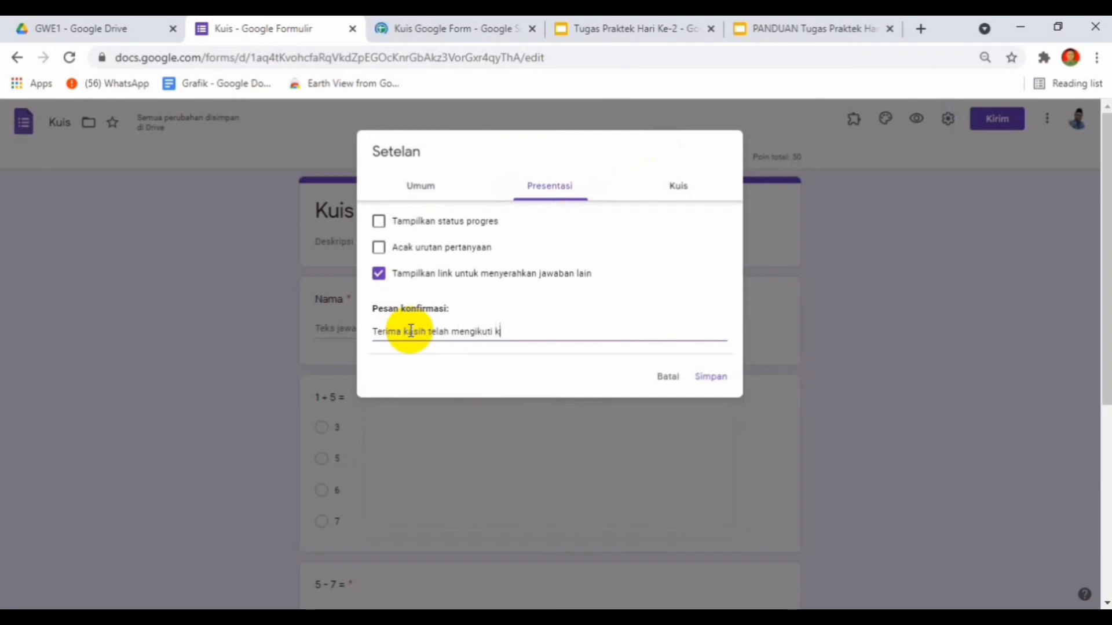
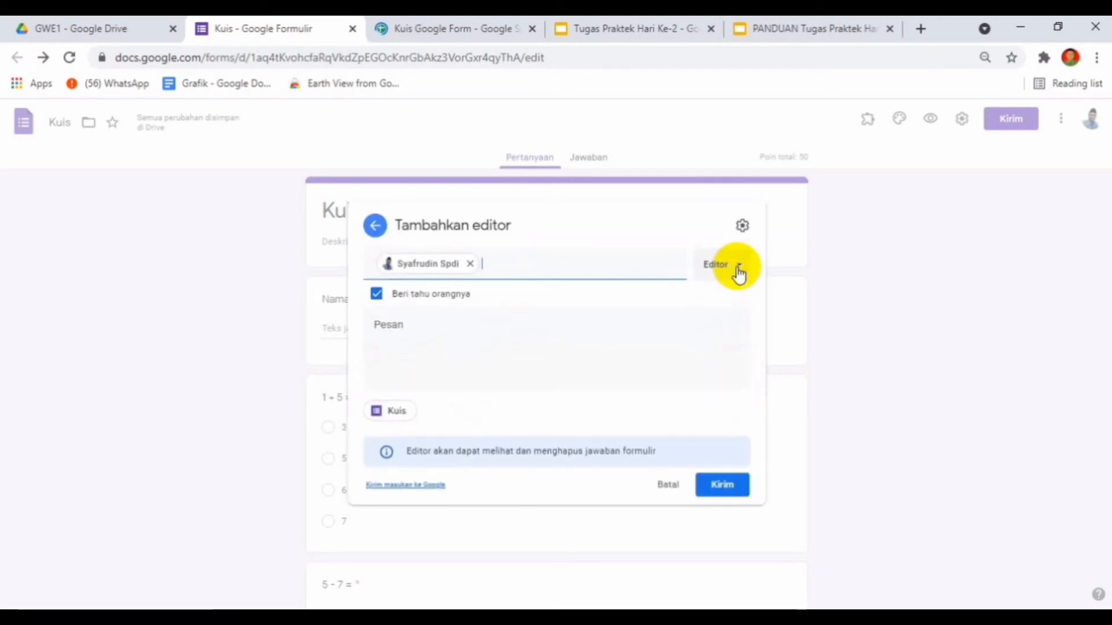
Check the role options for the person being added as editor, keeping the unsent invitation open.
left_click(738, 271)
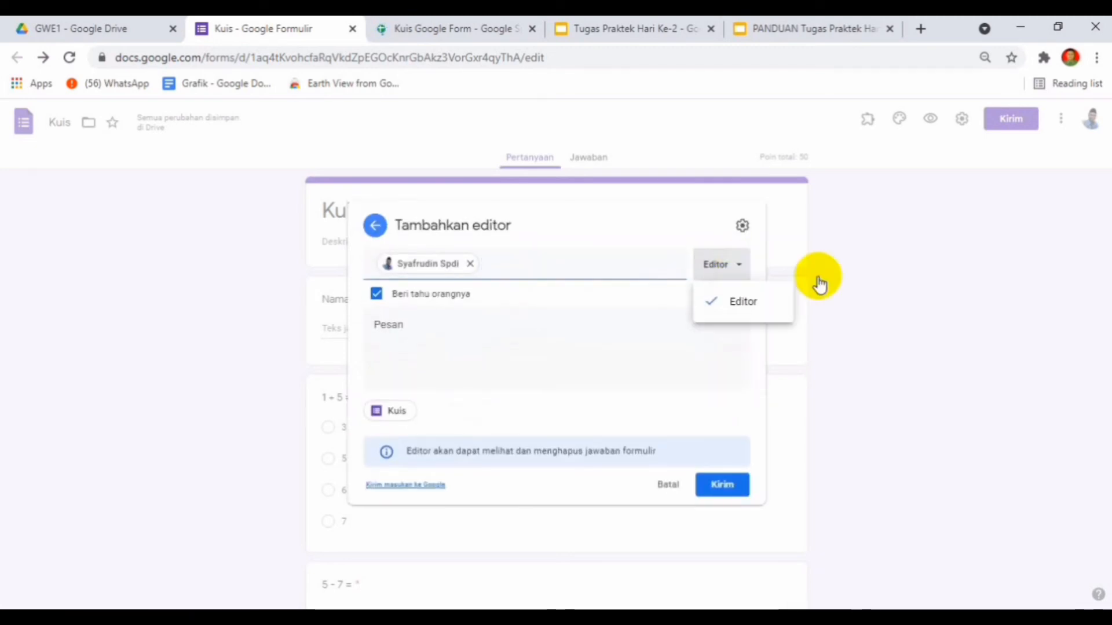
left_click(855, 284)
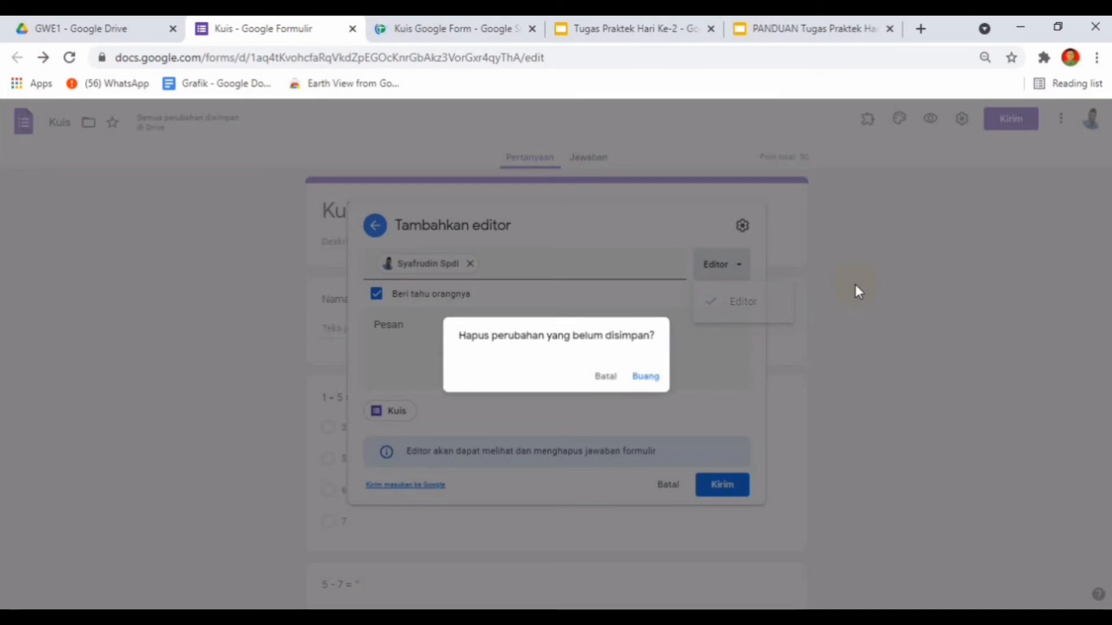
left_click(605, 380)
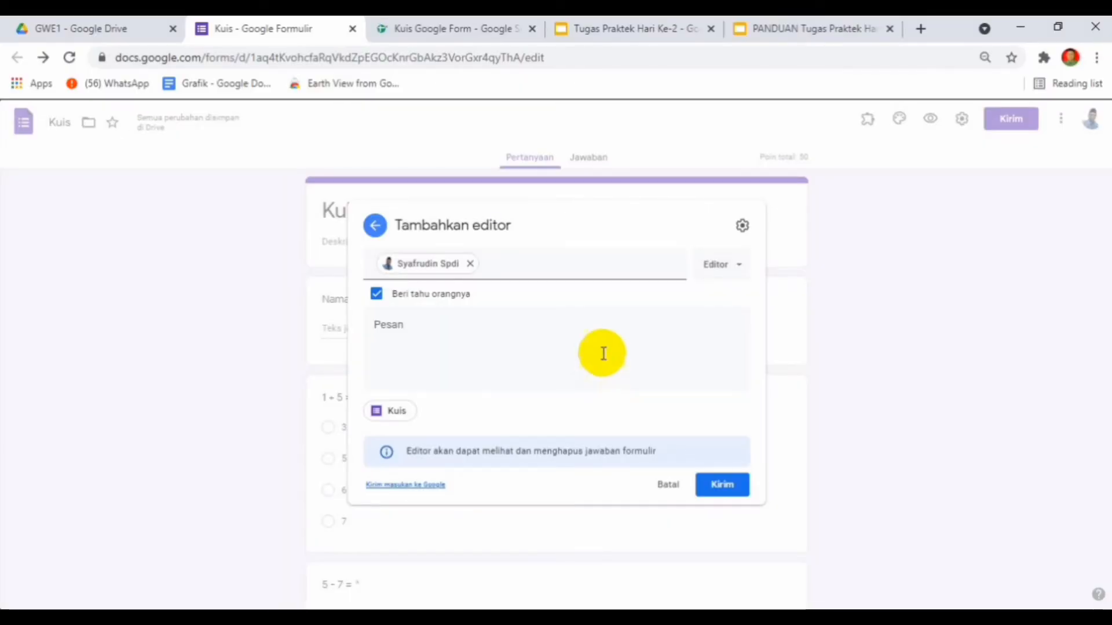
Paste the screenshot of the editor invitation onto slide 18, shrink it and position it below the heading text.
left_click(634, 29)
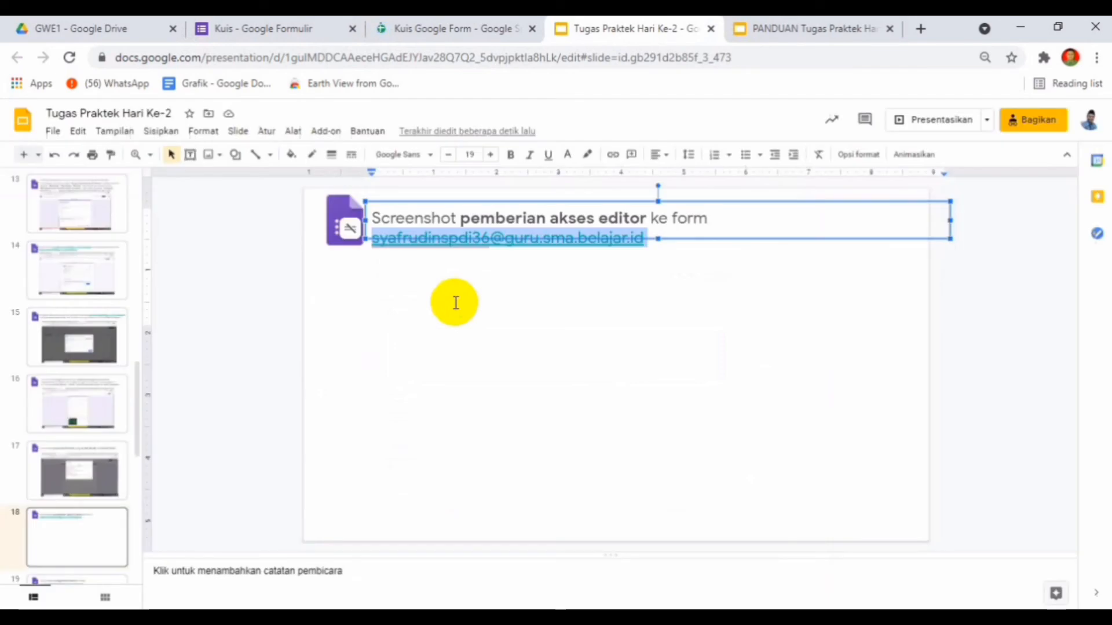
left_click(461, 340)
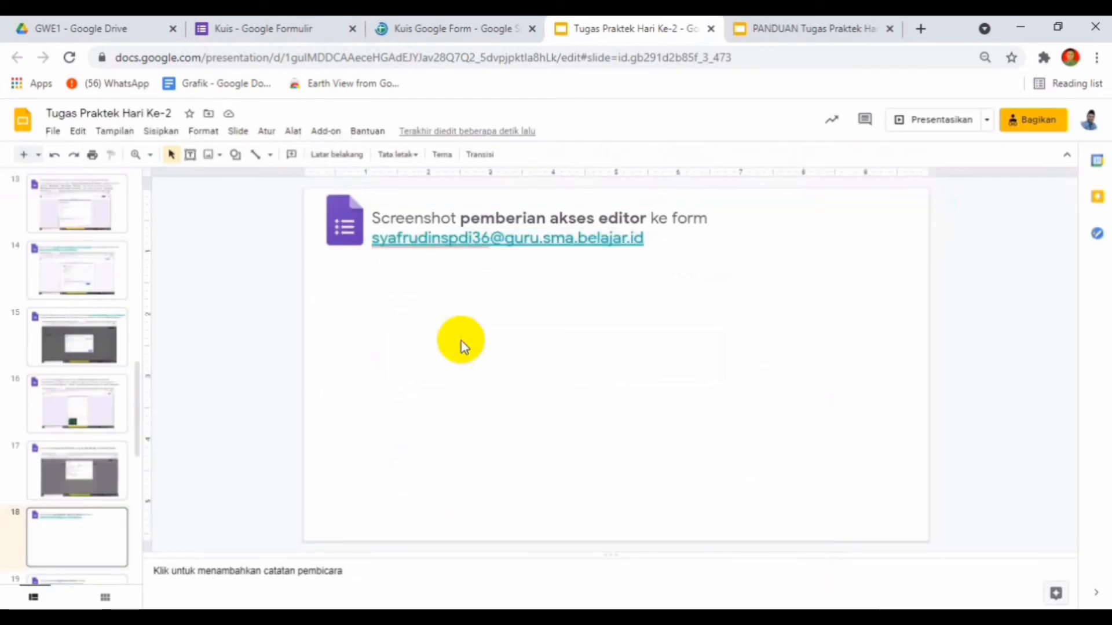
key("ctrl+v")
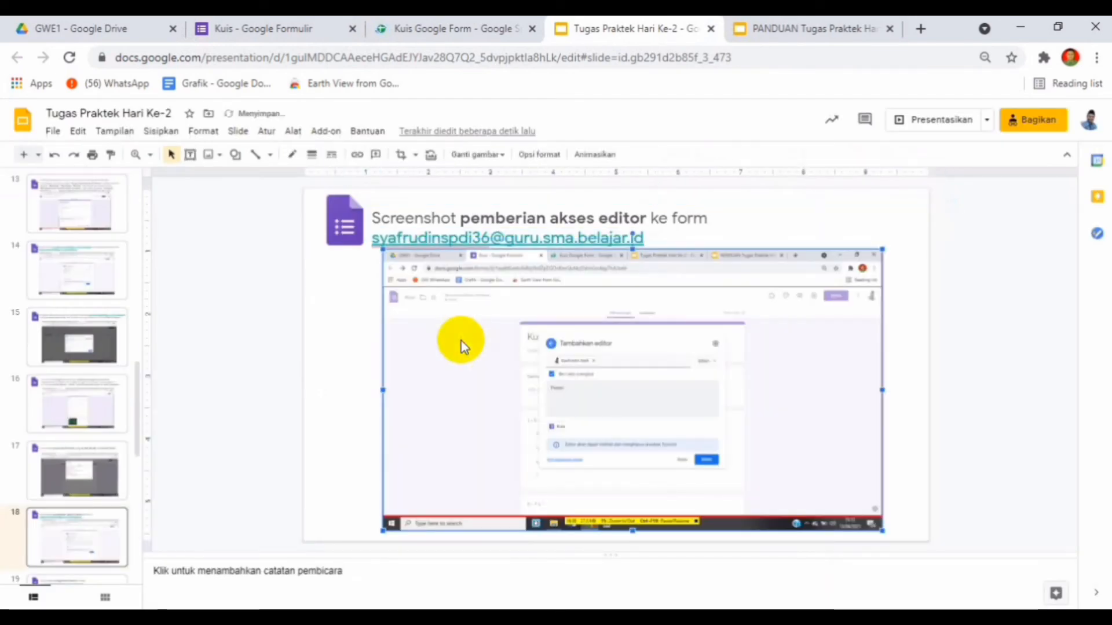
left_click_drag(383, 253, 386, 294)
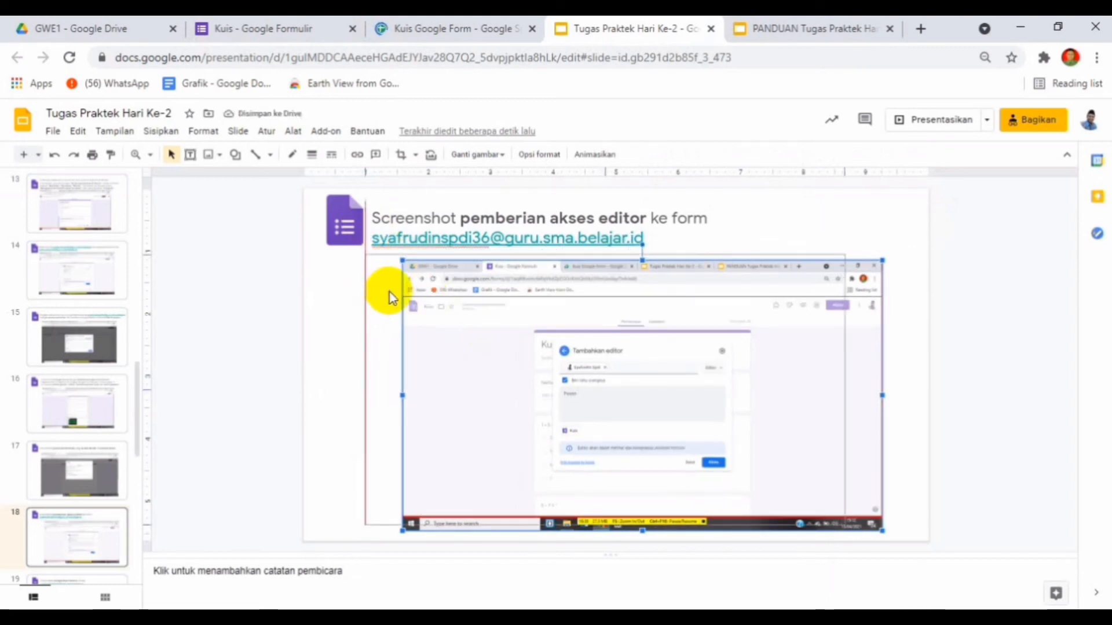
left_click(342, 313)
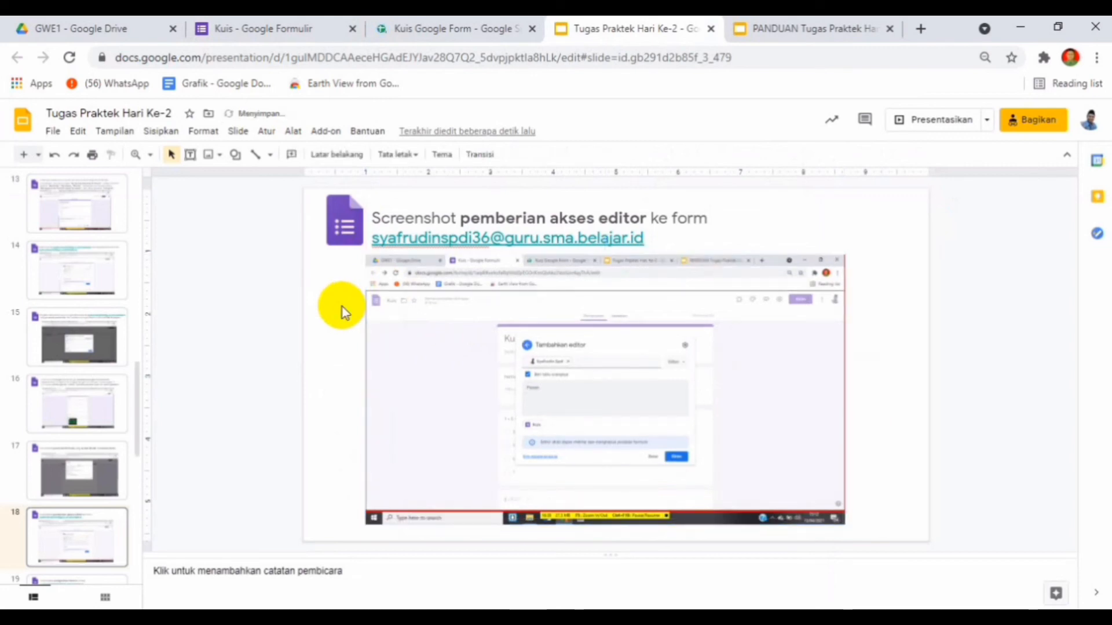
Check the requirement on slide 19, then cancel the editor invitation and close the Kuis form's sharing dialog.
key("Page_Down")
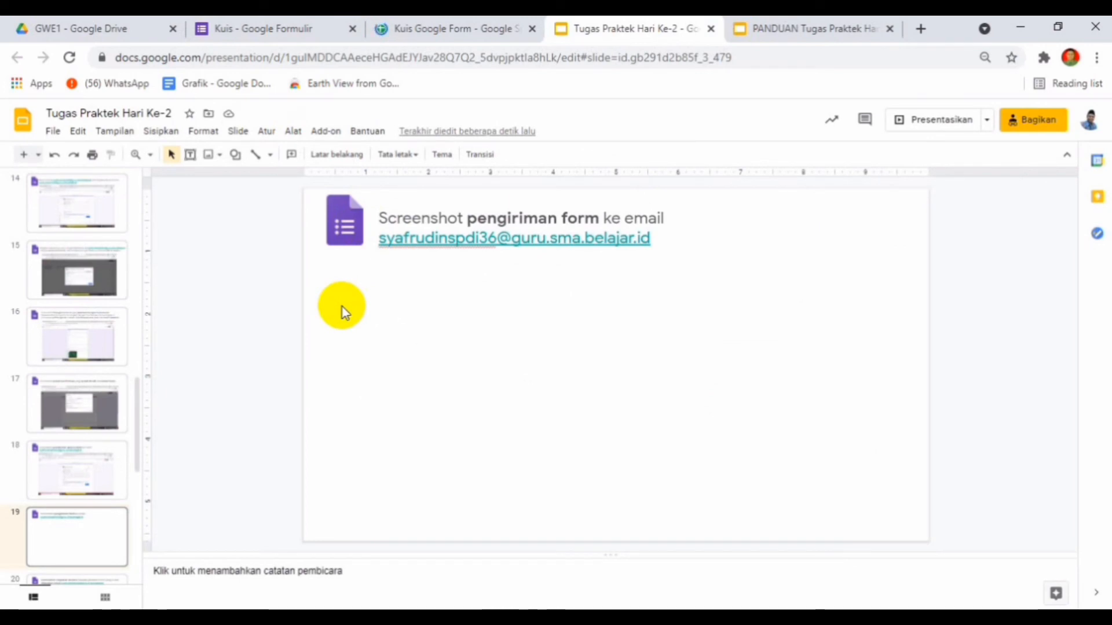
left_click(237, 40)
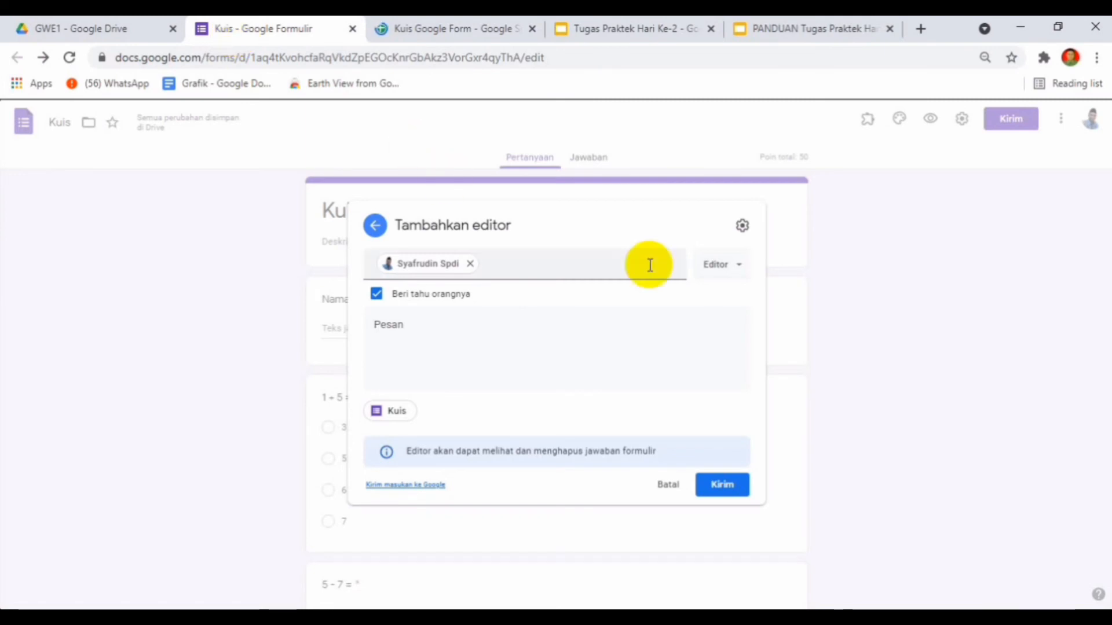
left_click(670, 485)
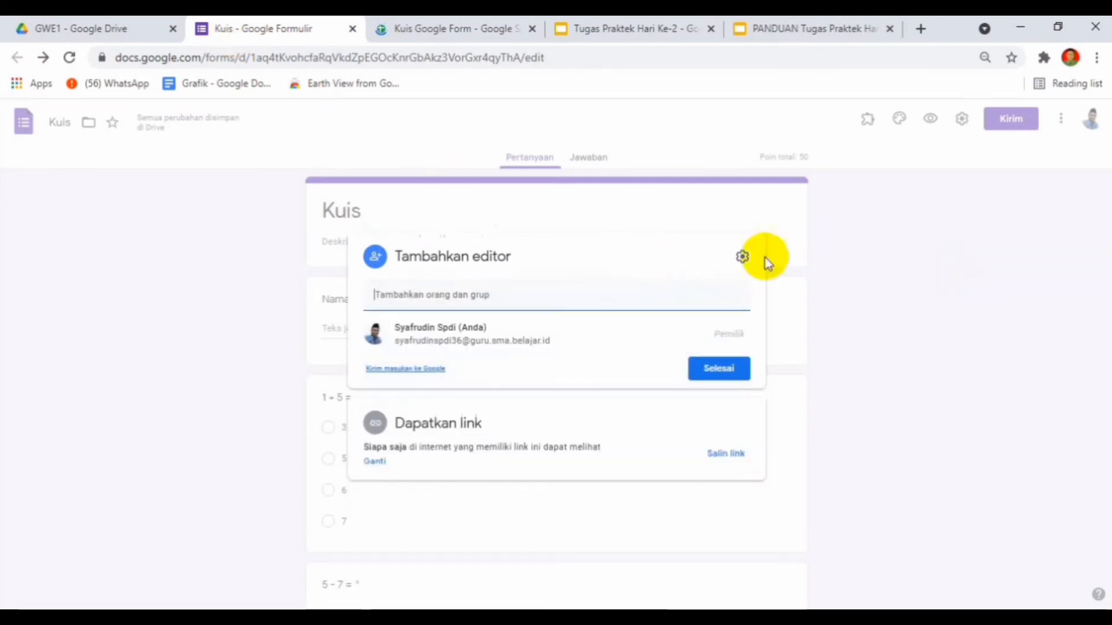
left_click(902, 300)
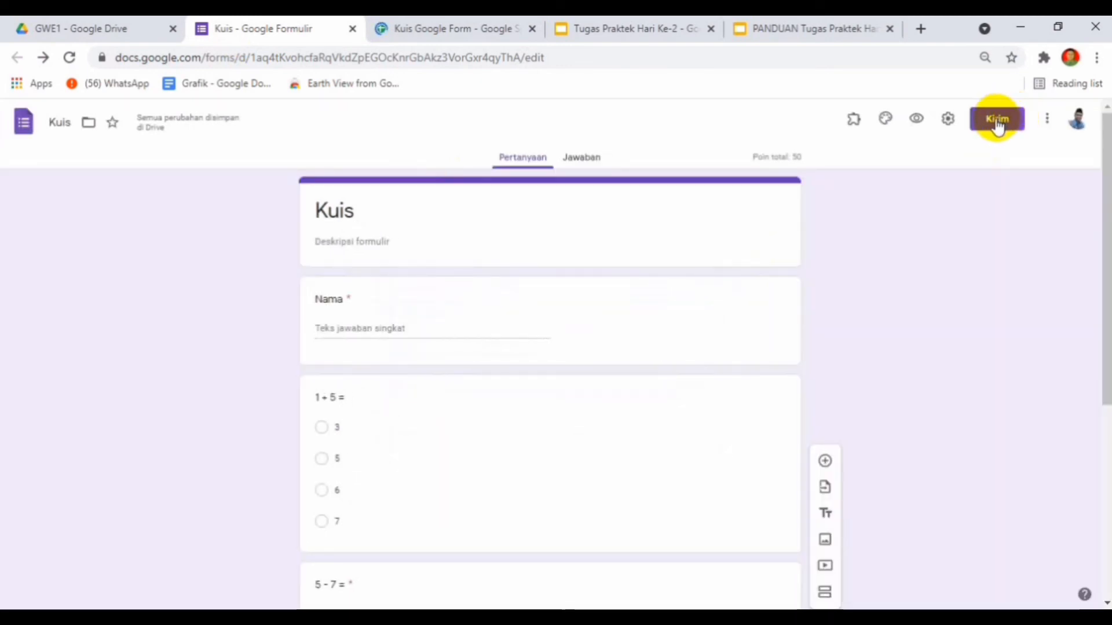
Address the Kuis form's email delivery to the address given on slide 19, picking the suggested contact as recipient.
left_click(996, 125)
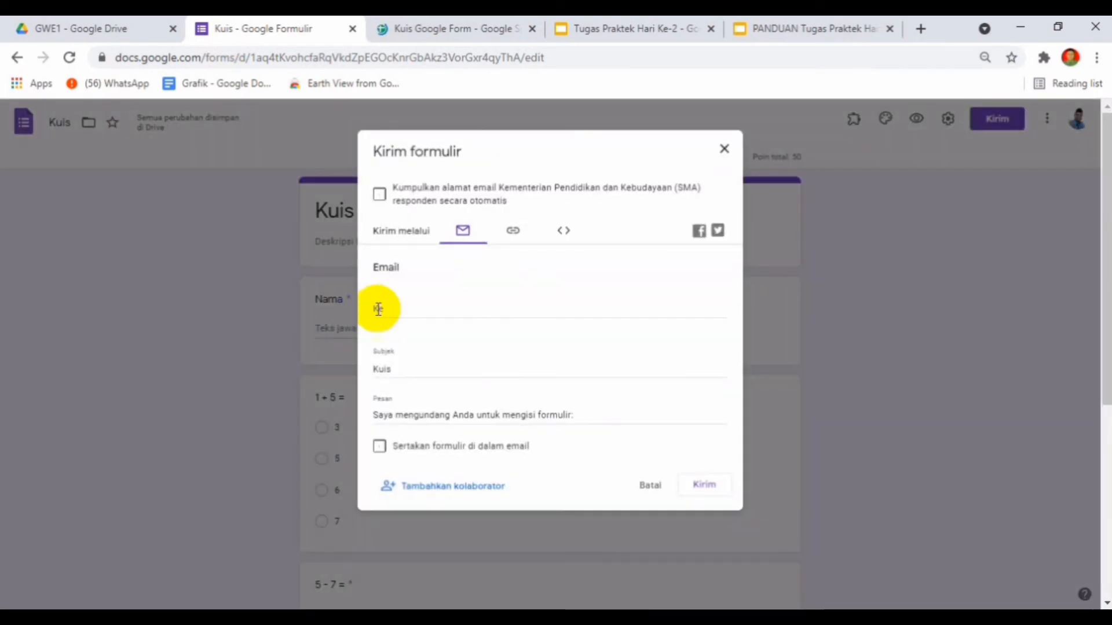
left_click(379, 309)
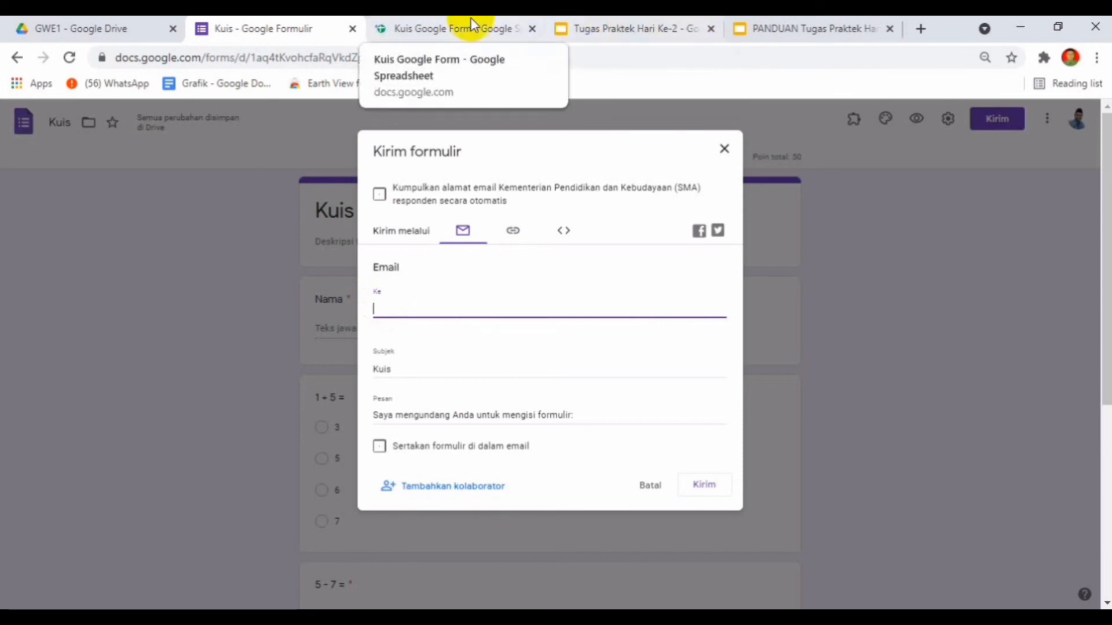
left_click(635, 29)
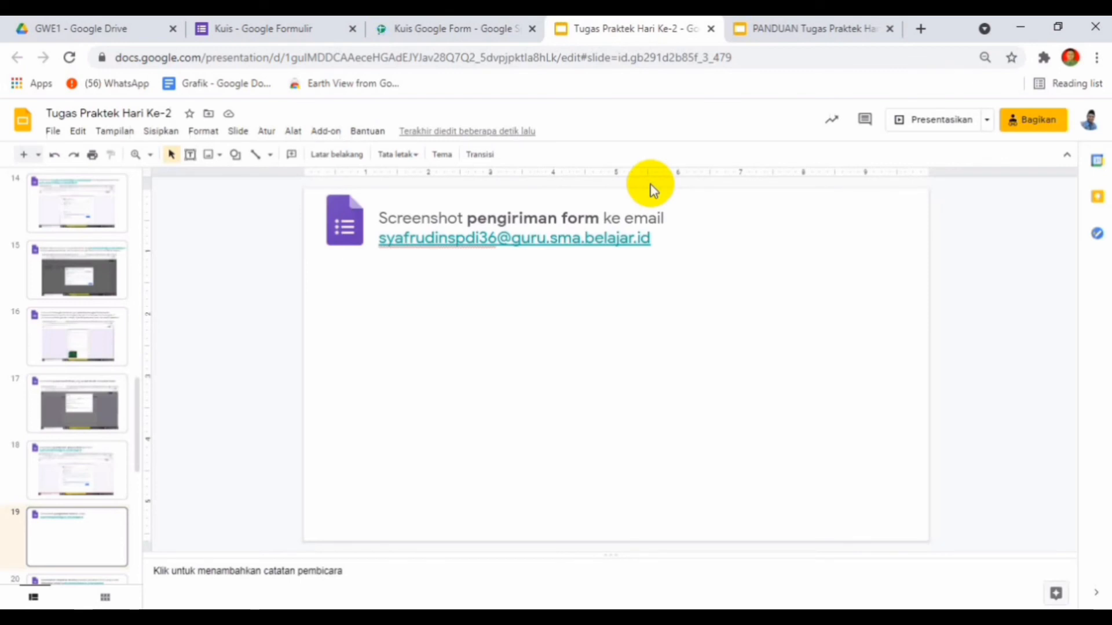
triple_click(379, 239)
key("ctrl+c")
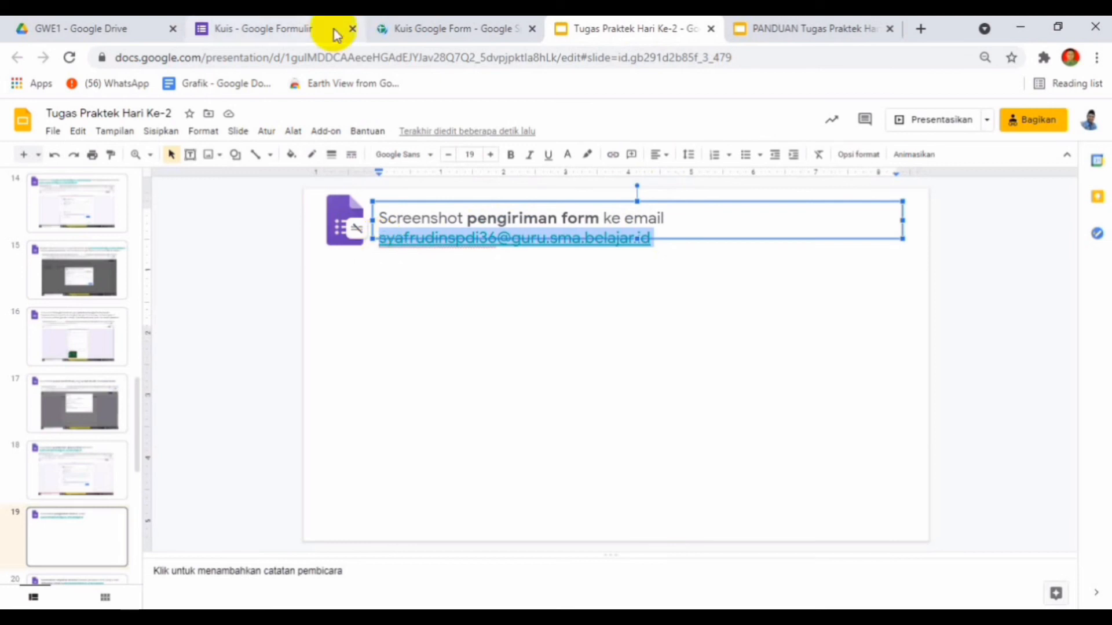
left_click(291, 29)
left_click(399, 312)
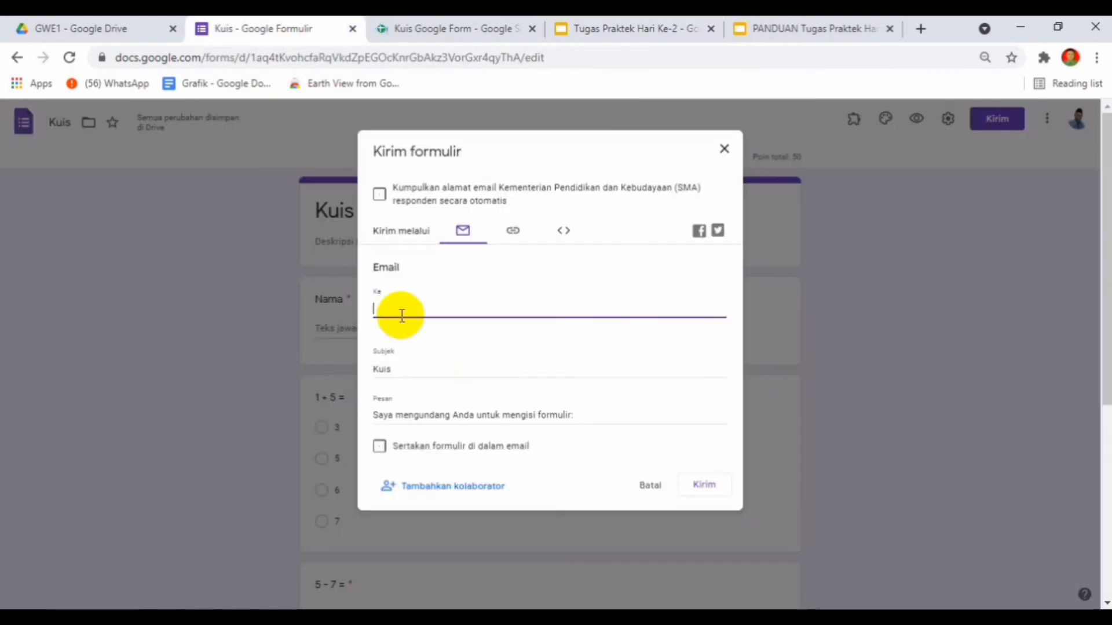
key("ctrl+v")
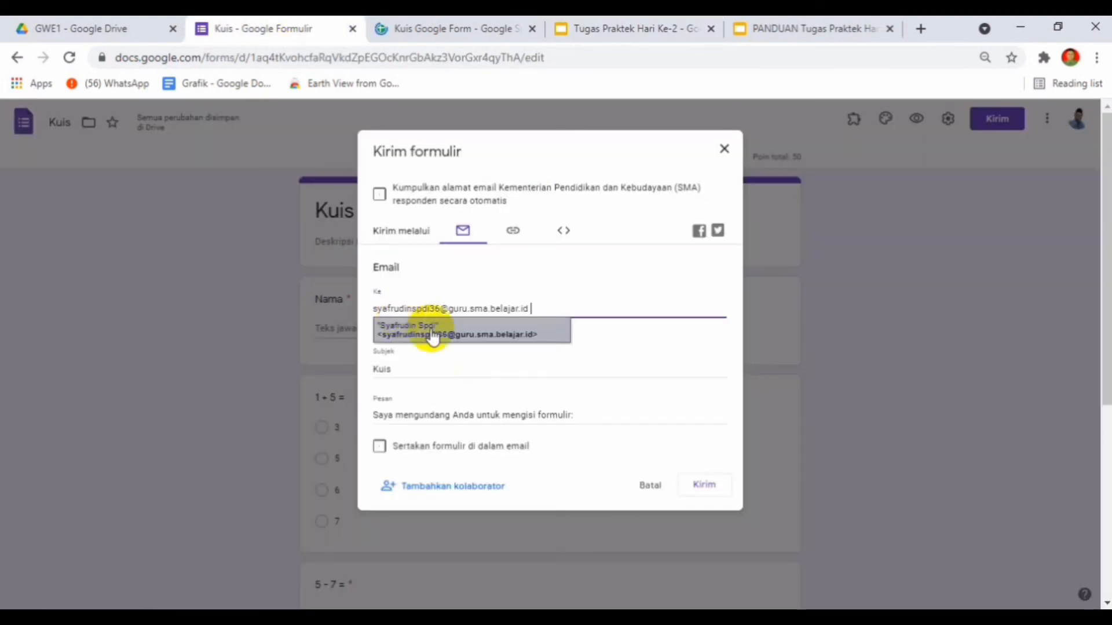
left_click(467, 336)
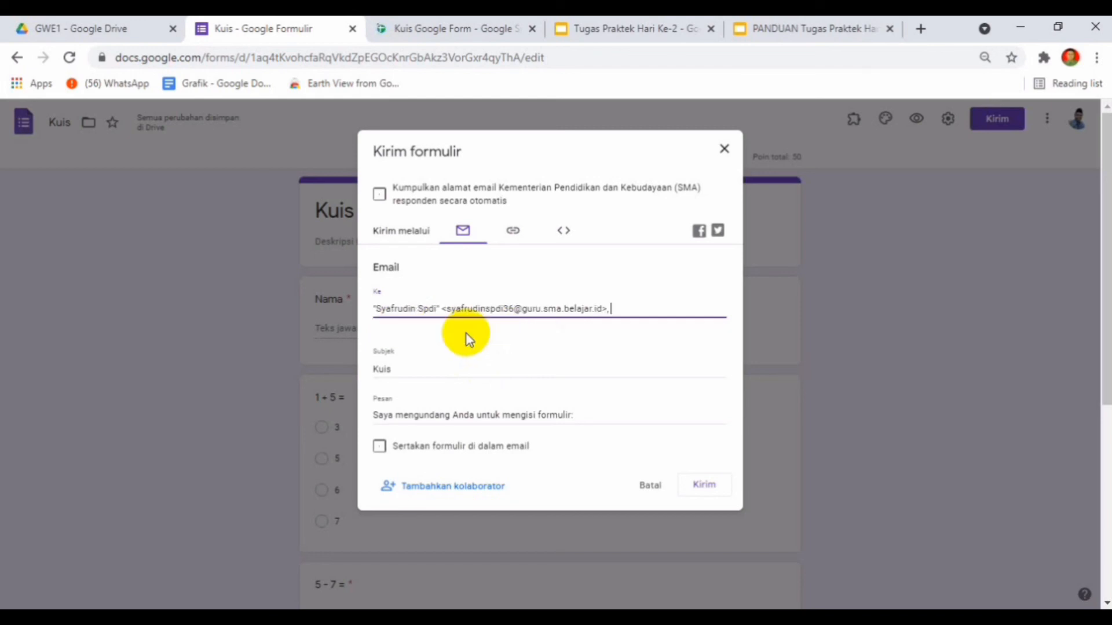
left_click(712, 491)
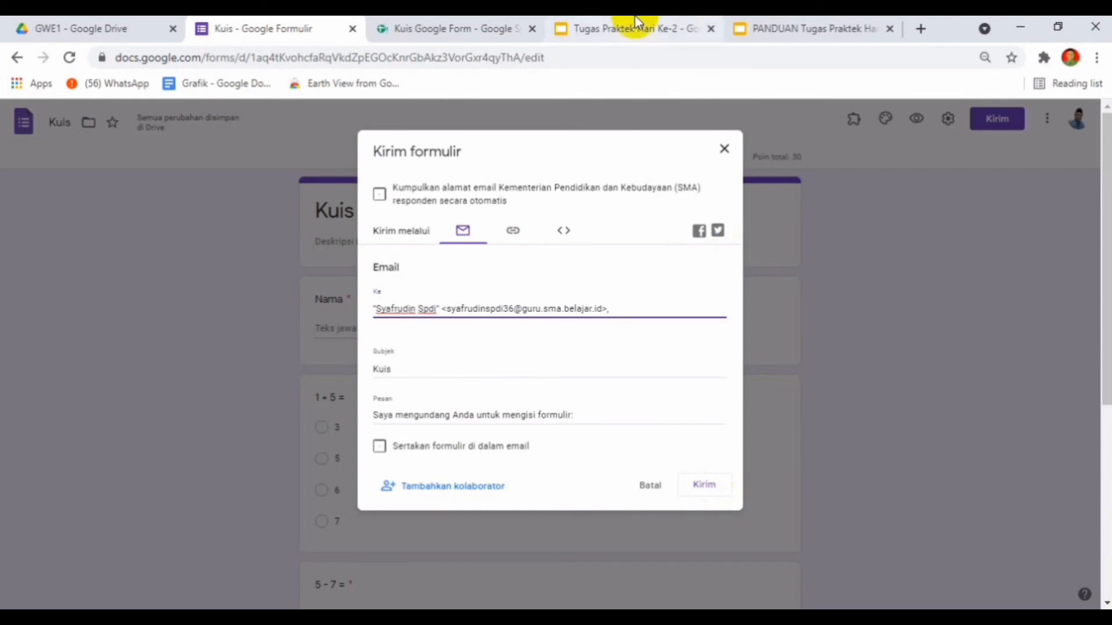
Paste the screenshot of the form's email delivery dialog onto slide 19 below the heading text.
left_click(635, 32)
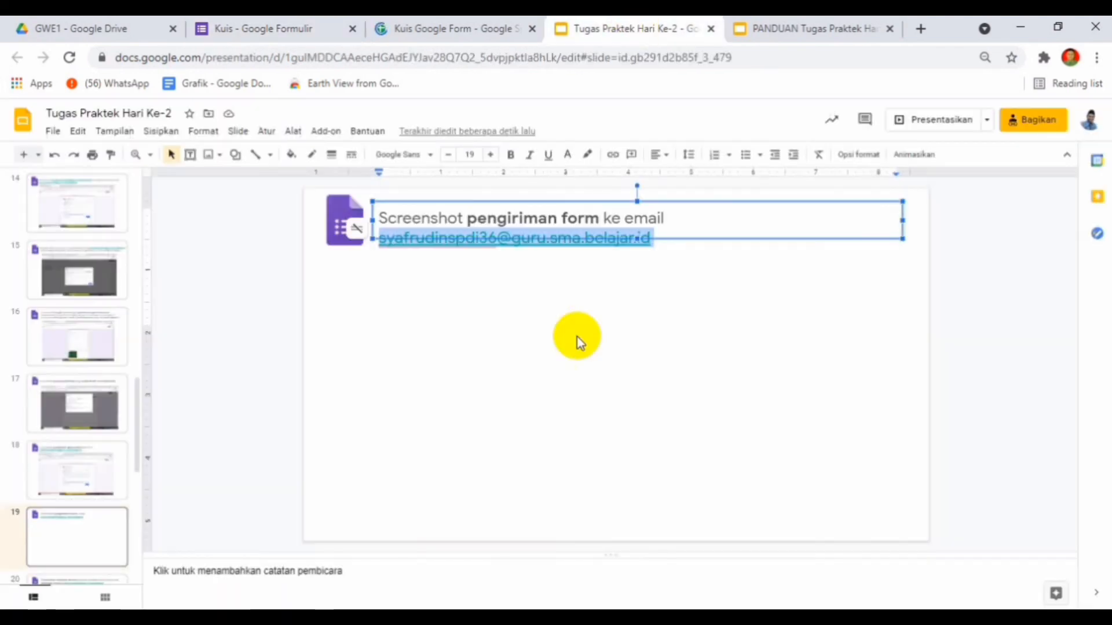
left_click(576, 336)
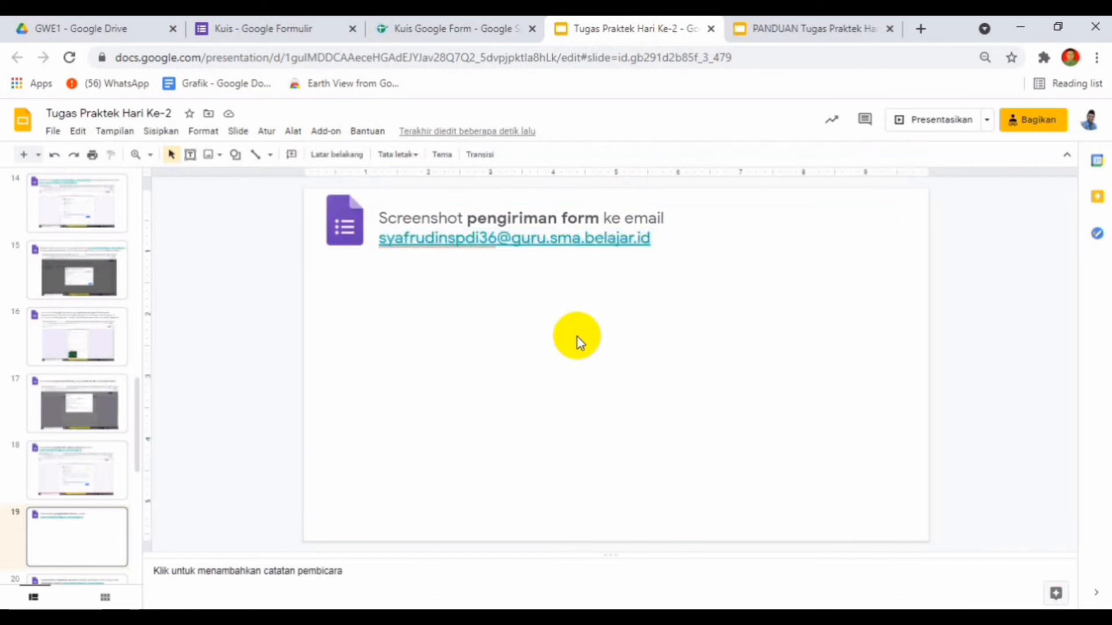
key("ctrl+v")
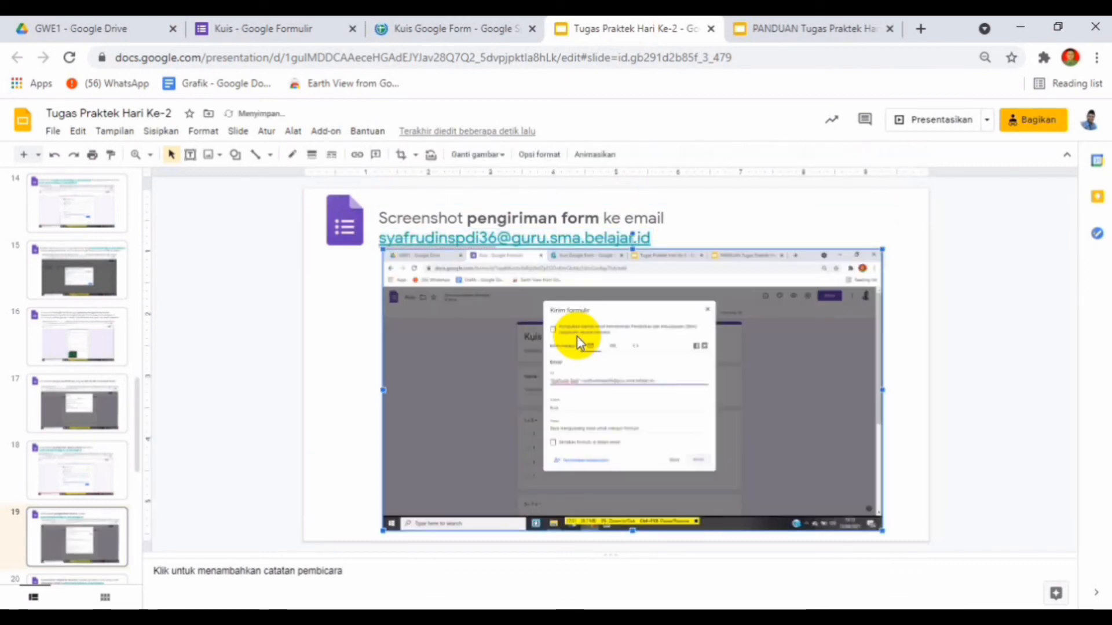
left_click(352, 359)
Check the requirement on slide 20, then close the form's send dialog and create a new response spreadsheet named "Kuis (Jawaban)".
key("Page_Down")
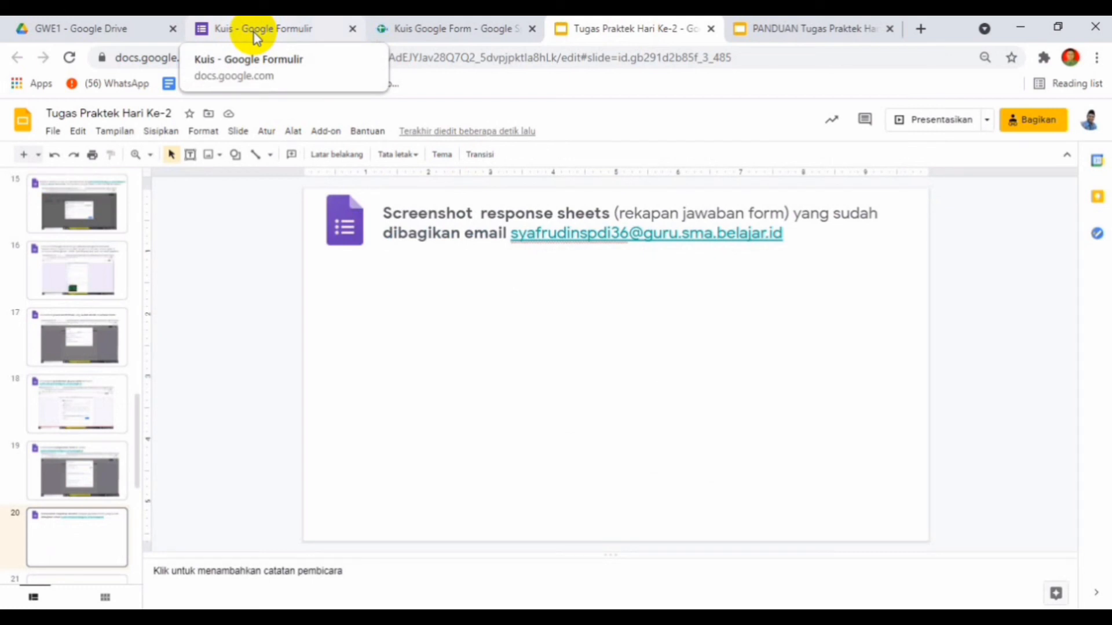
left_click(808, 31)
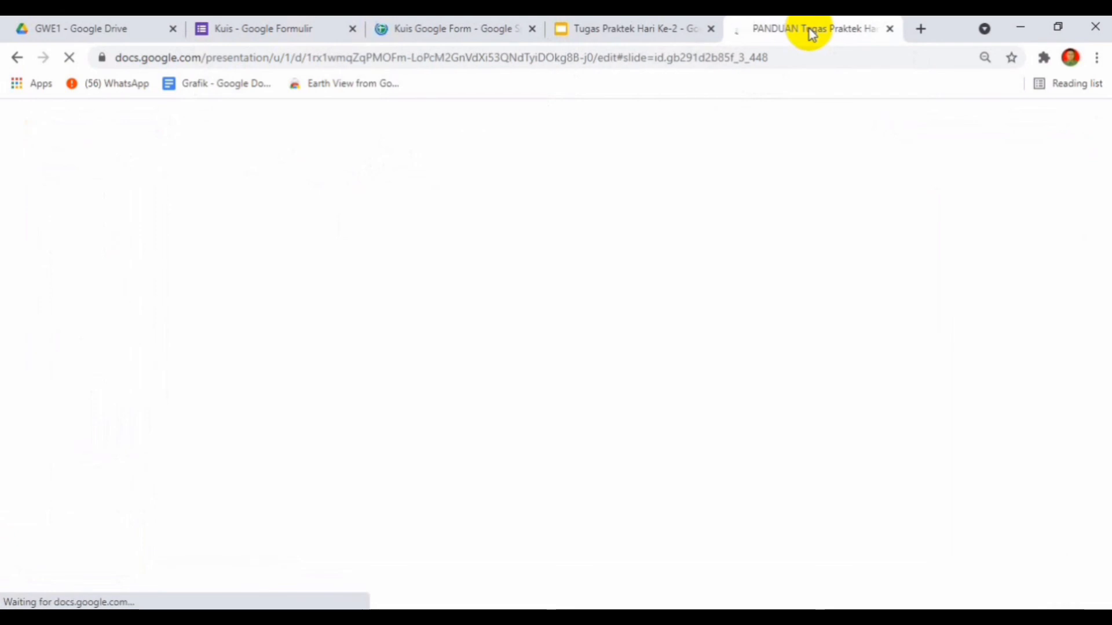
left_click(230, 33)
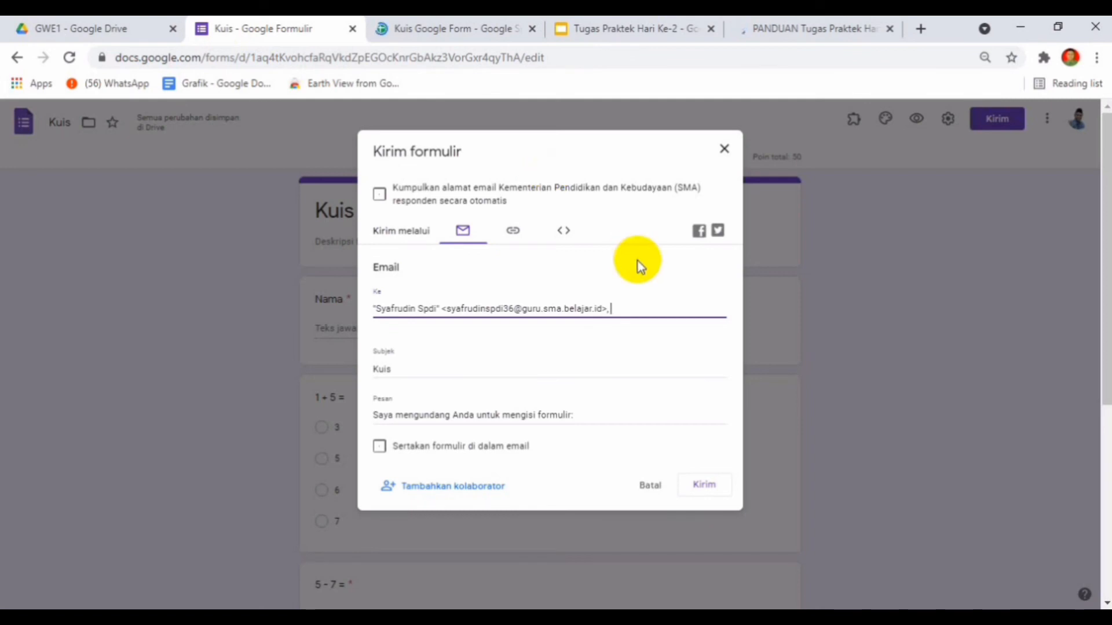
left_click(726, 151)
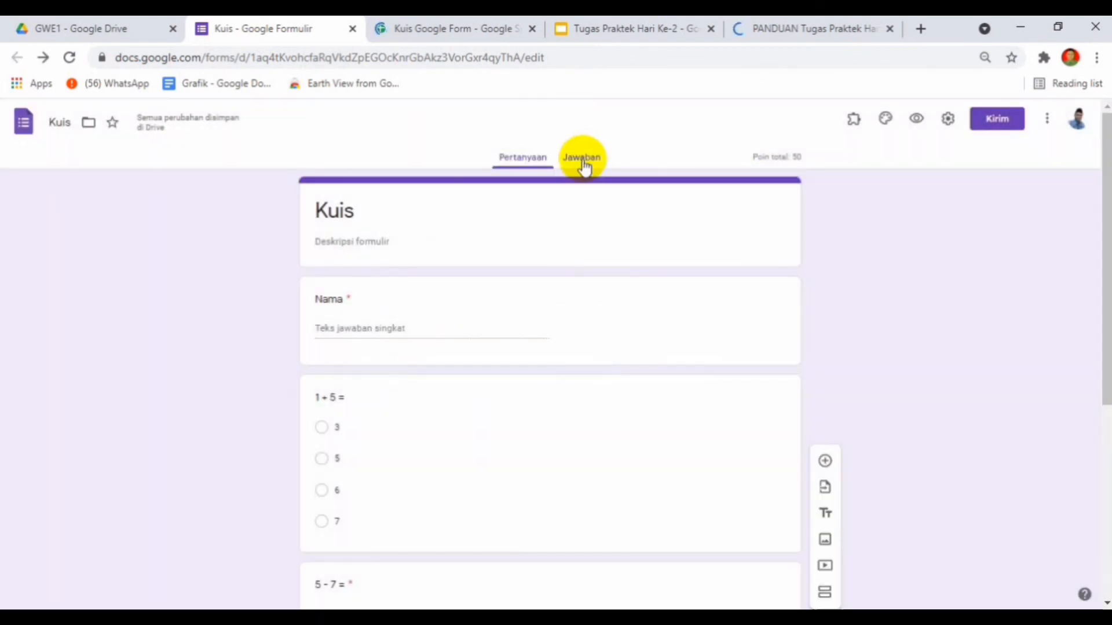
left_click(584, 167)
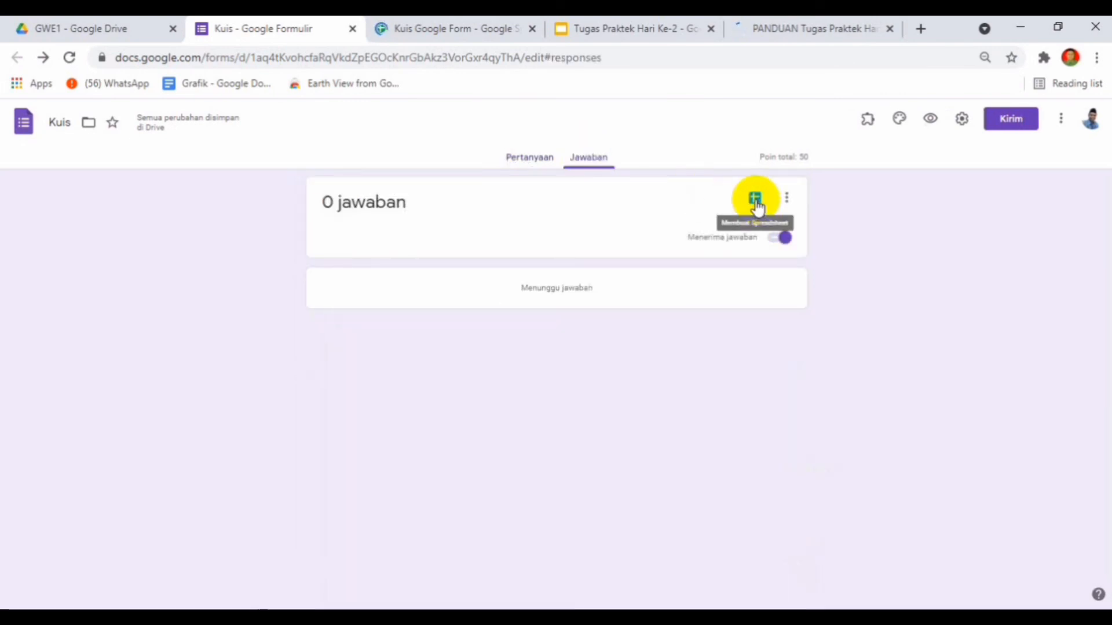
left_click(756, 200)
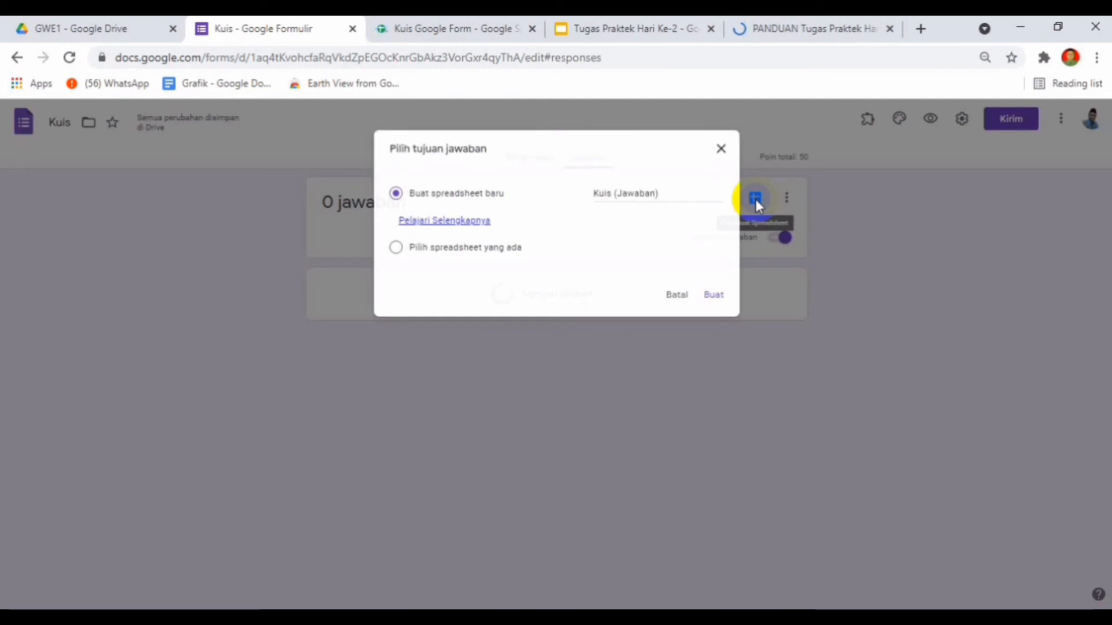
left_click(715, 296)
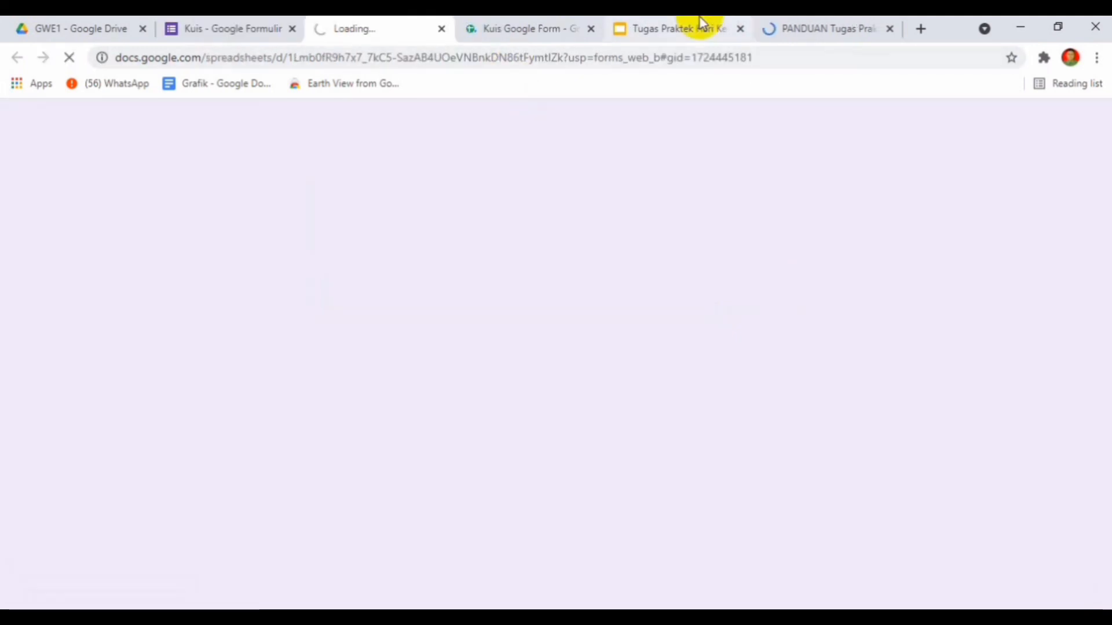
Switch to the existing Kuis Google Form response spreadsheet and open its sharing dialog.
left_click(533, 32)
left_click(839, 30)
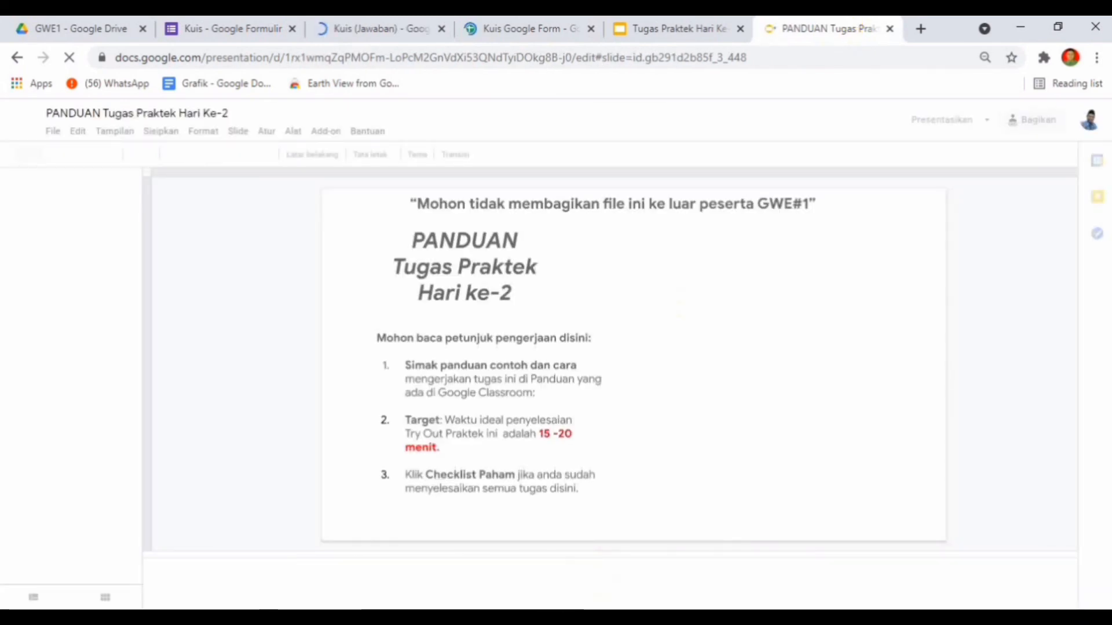
key("ctrl+4")
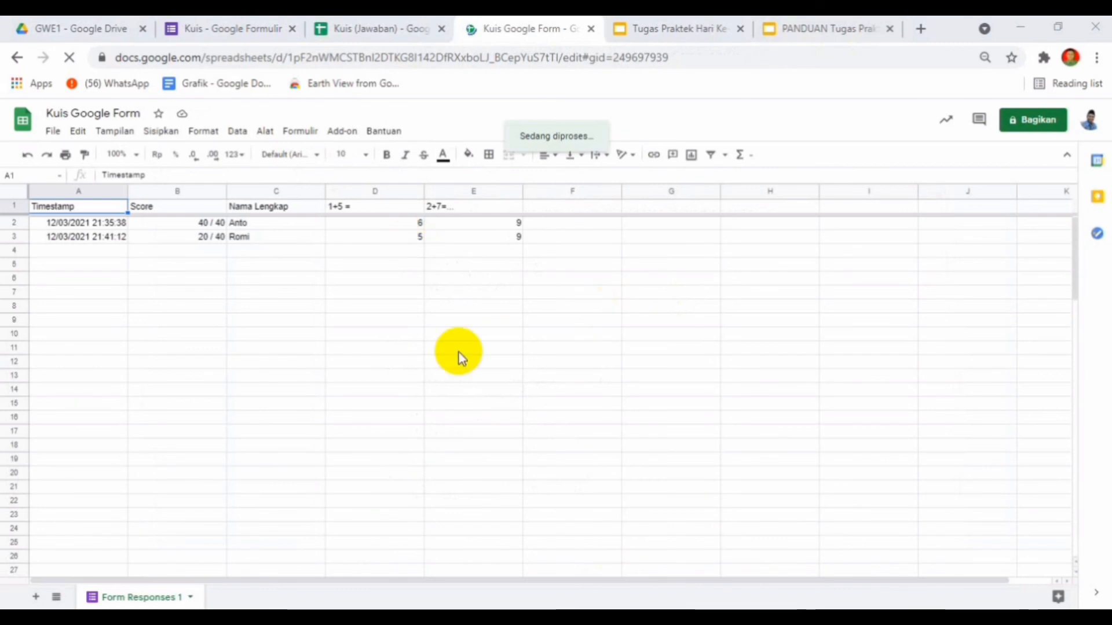
left_click(1037, 123)
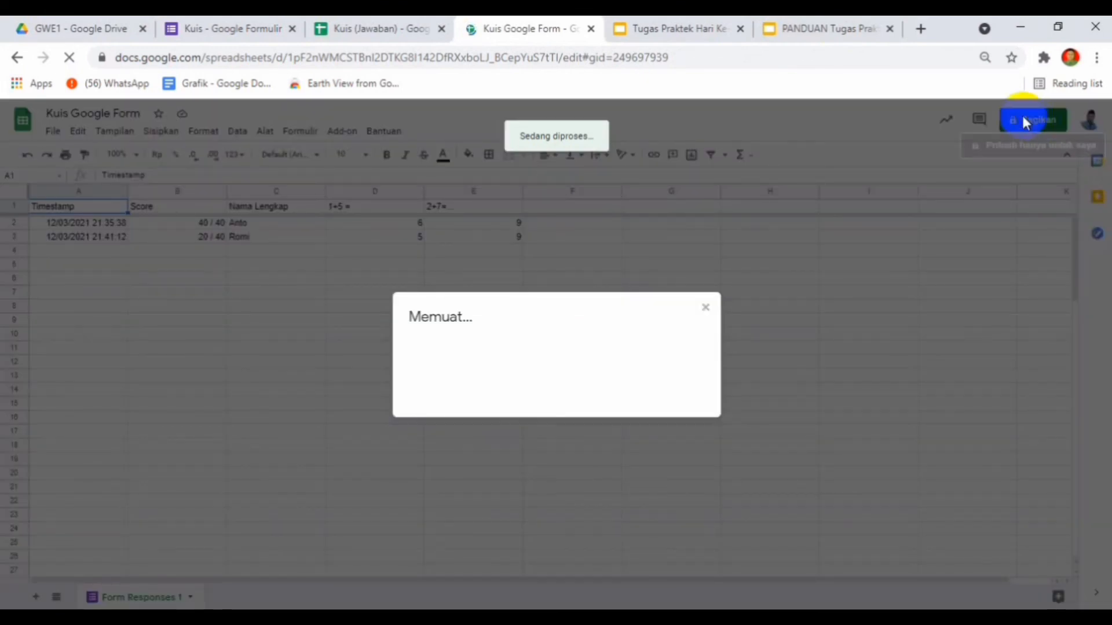
Copy the email address from slide 20 and add it as a person in the Kuis Google Form spreadsheet's sharing dialog.
left_click(687, 32)
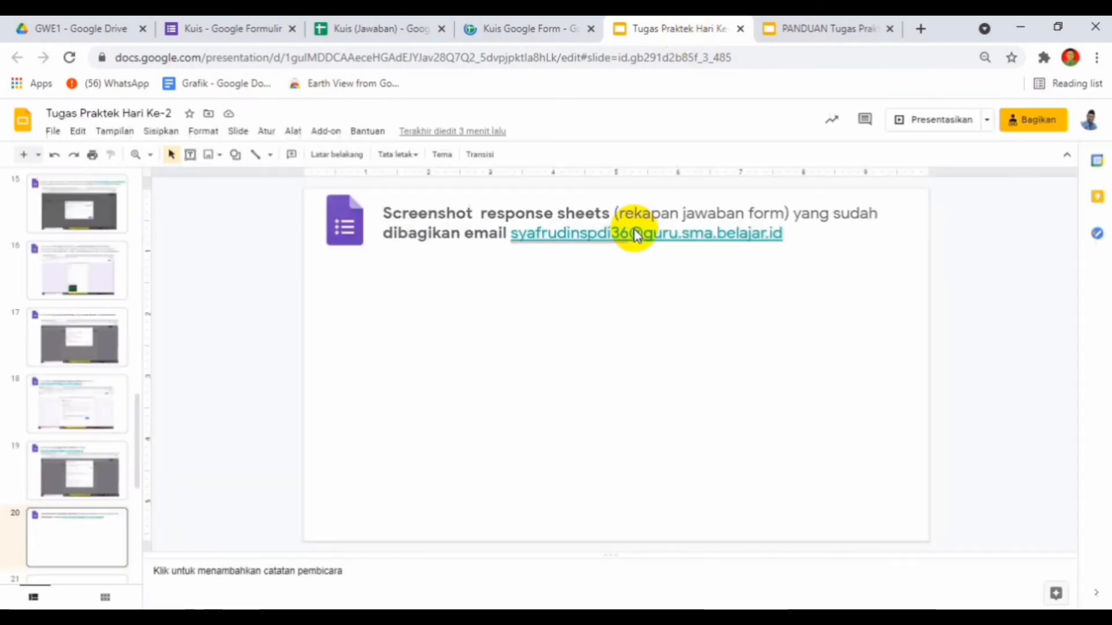
left_click(780, 233)
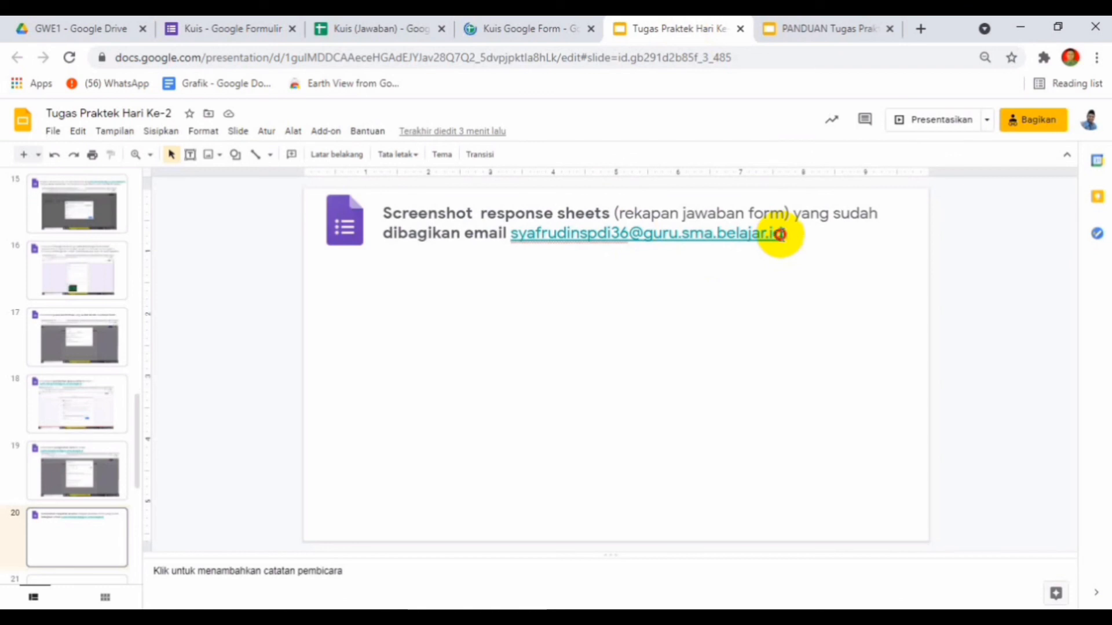
left_click(512, 234)
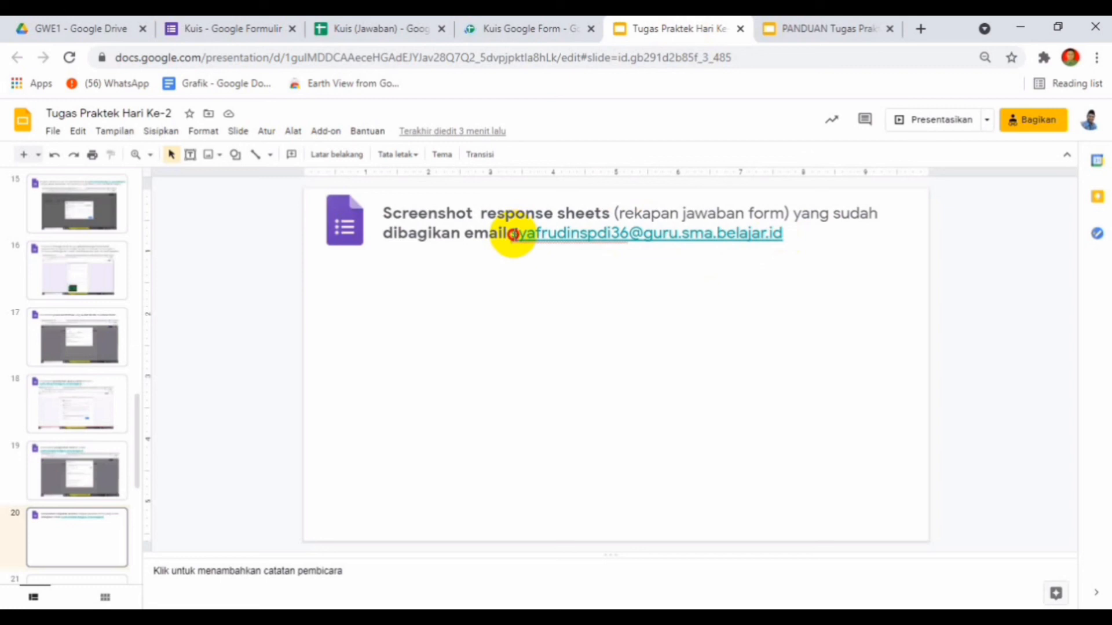
double_click(512, 234)
key("ctrl+c")
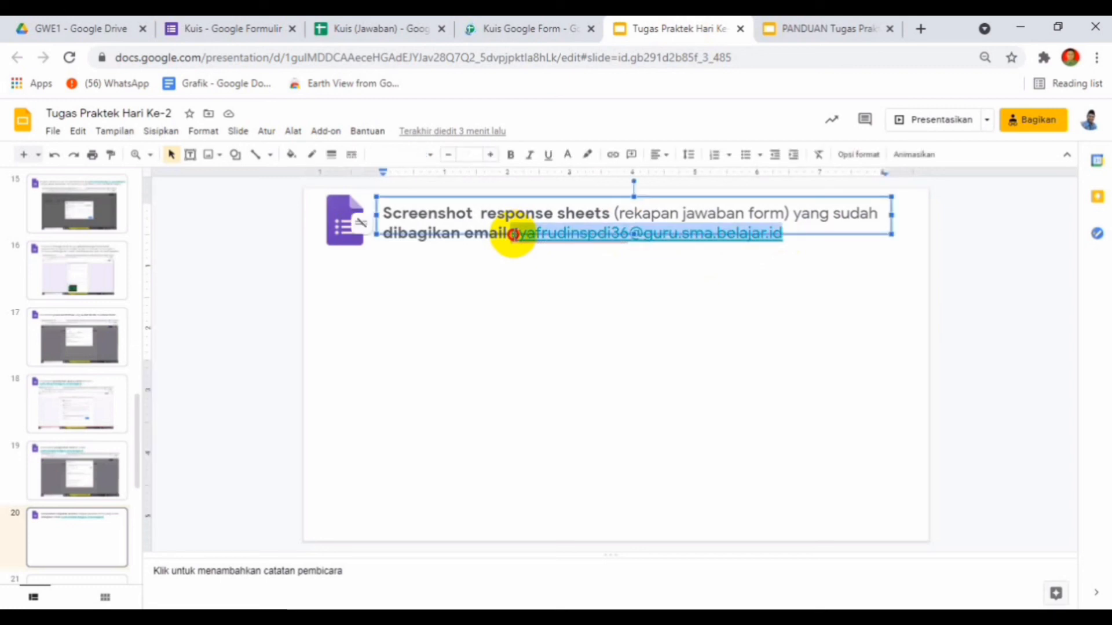
left_click(533, 33)
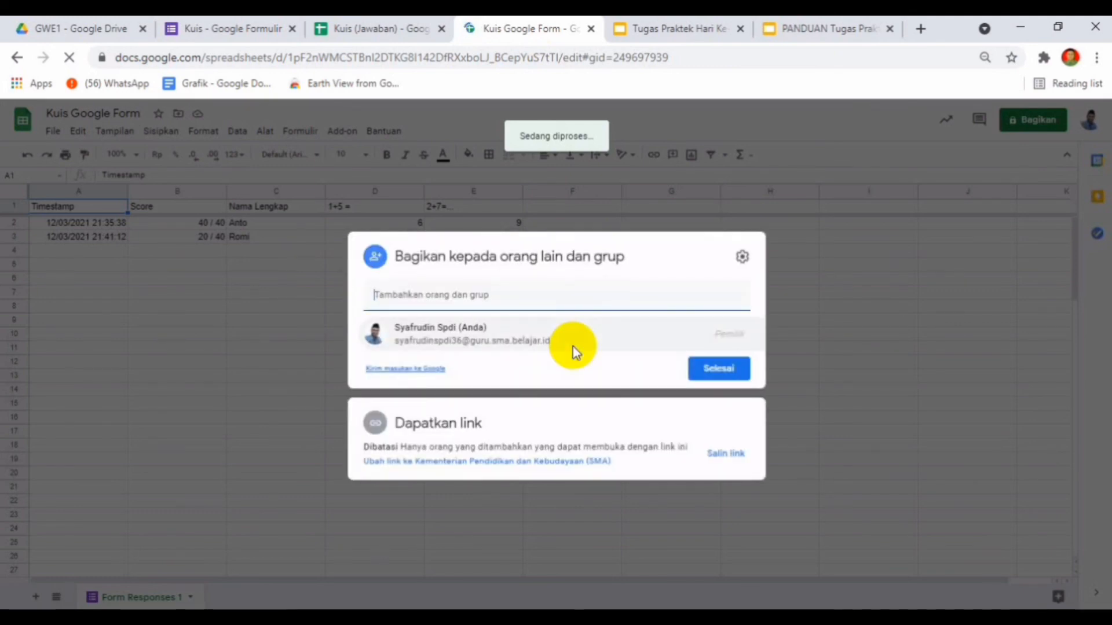
key("ctrl+v")
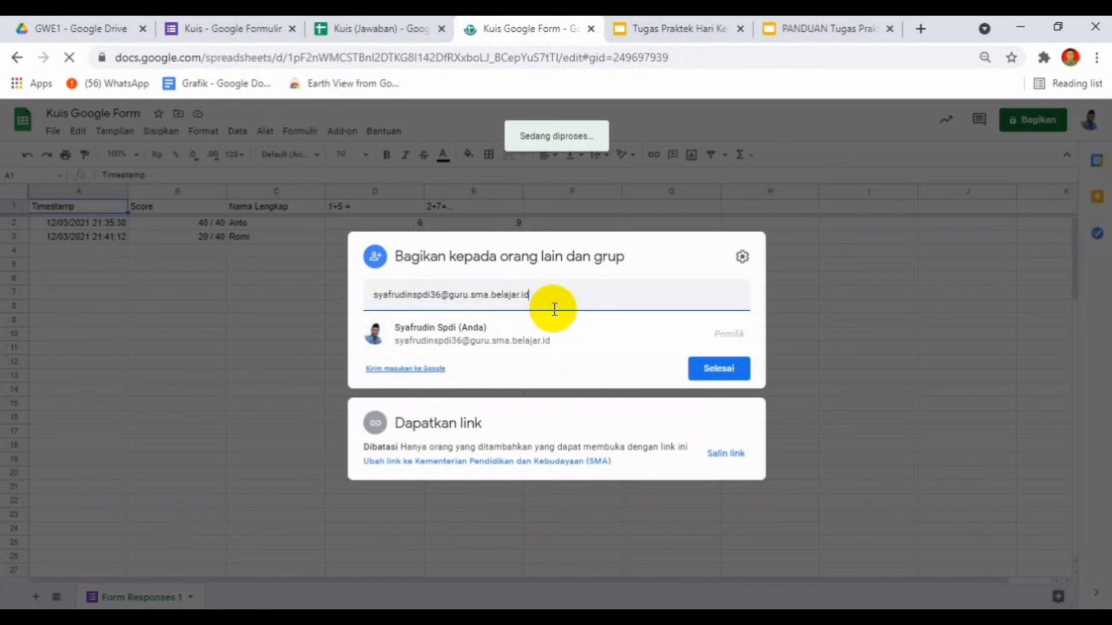
key("Return")
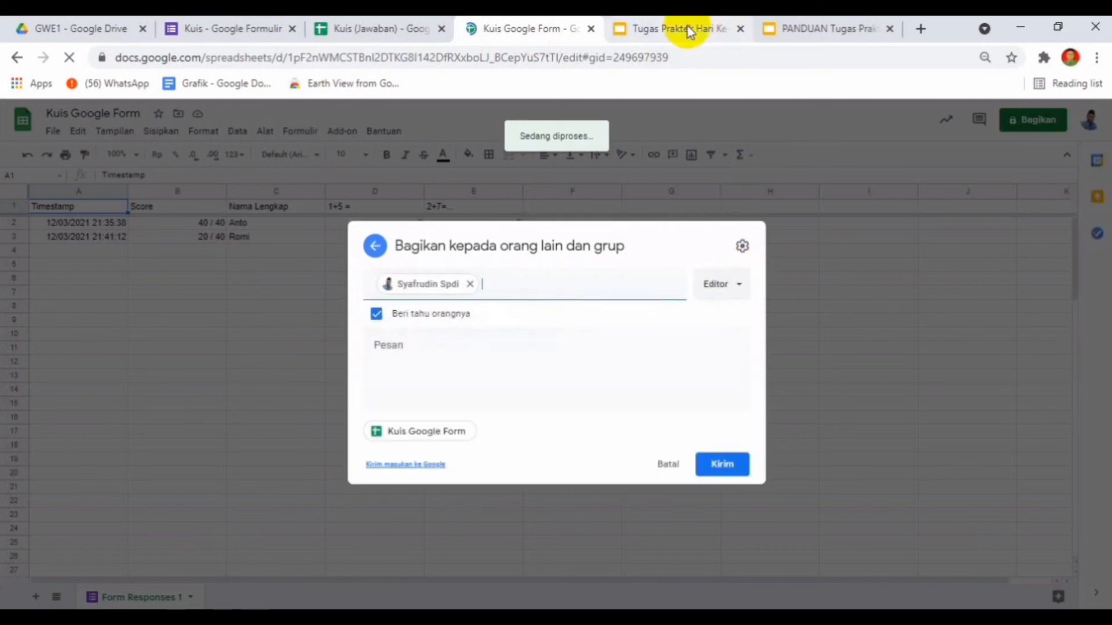
Recheck the slide 20 requirement and display the role options for the person added in the spreadsheet's sharing invitation.
left_click(830, 29)
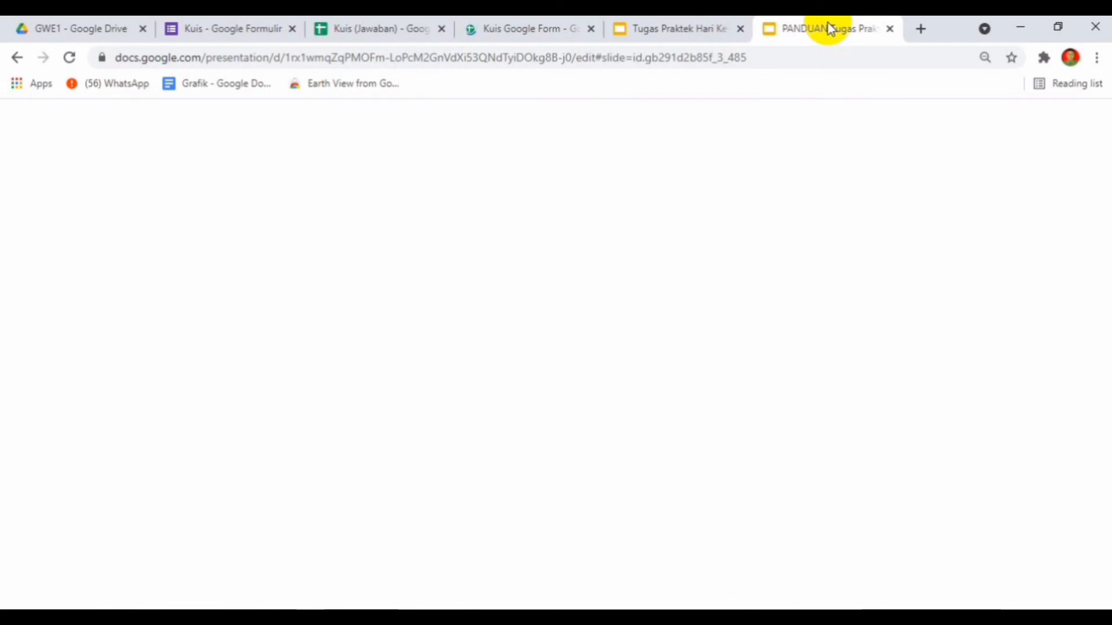
left_click(672, 32)
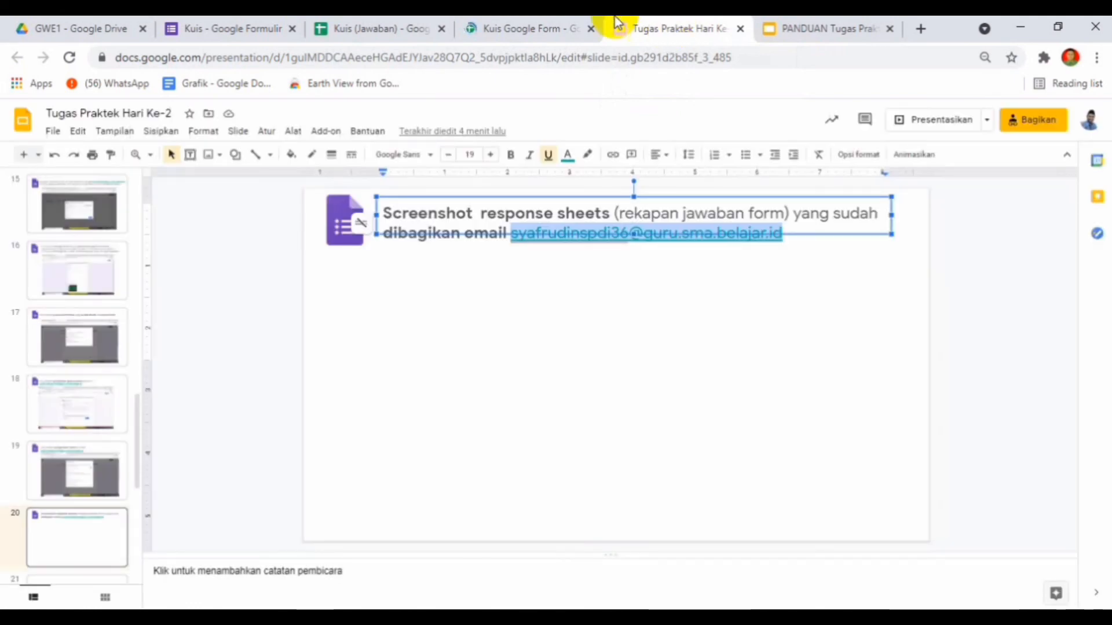
left_click(553, 32)
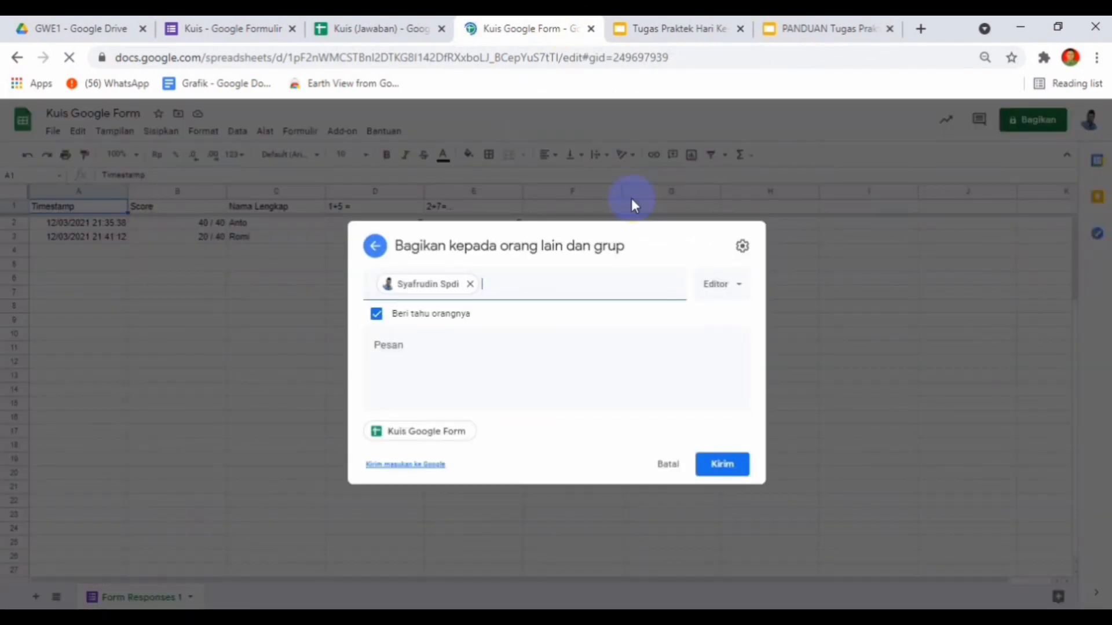
left_click(740, 286)
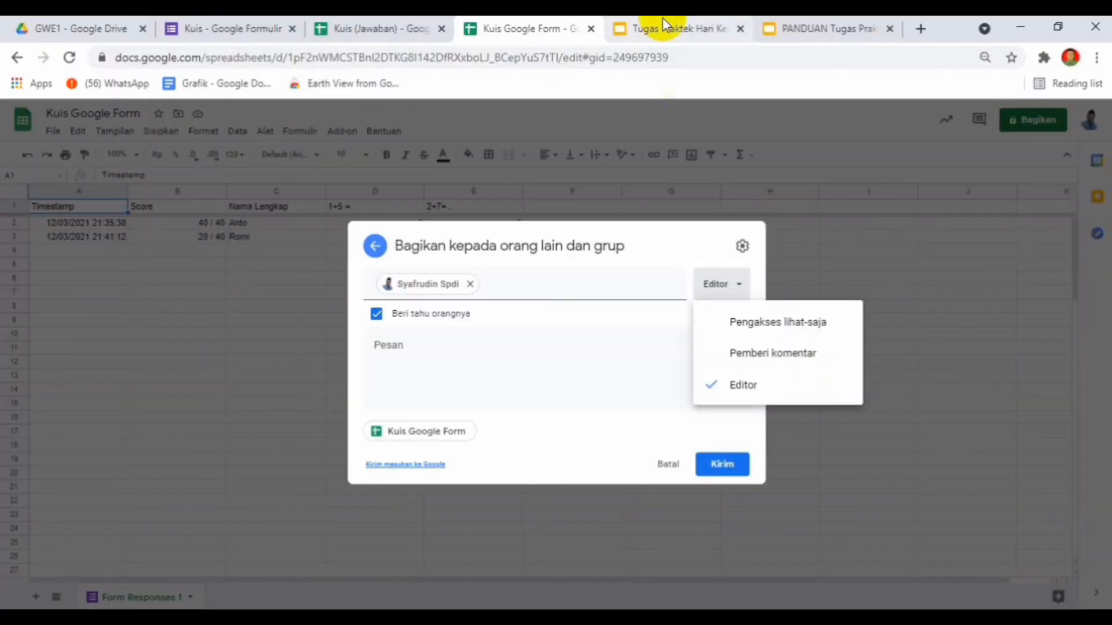
Paste the screenshot of the response spreadsheet's sharing invitation onto slide 20.
left_click(664, 27)
left_click(519, 352)
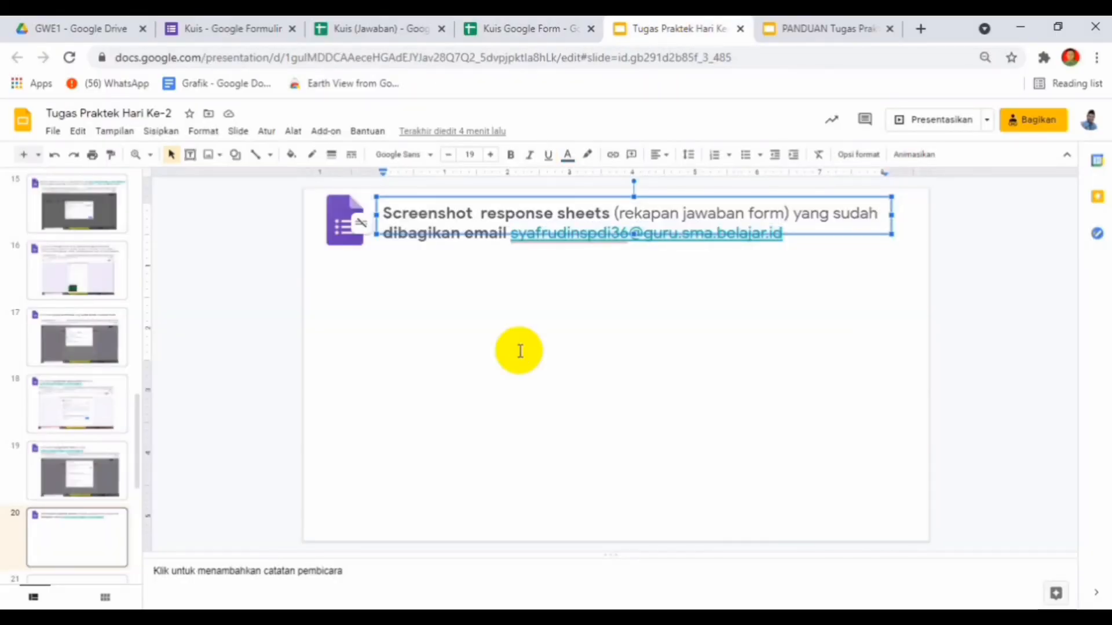
key("ctrl+v")
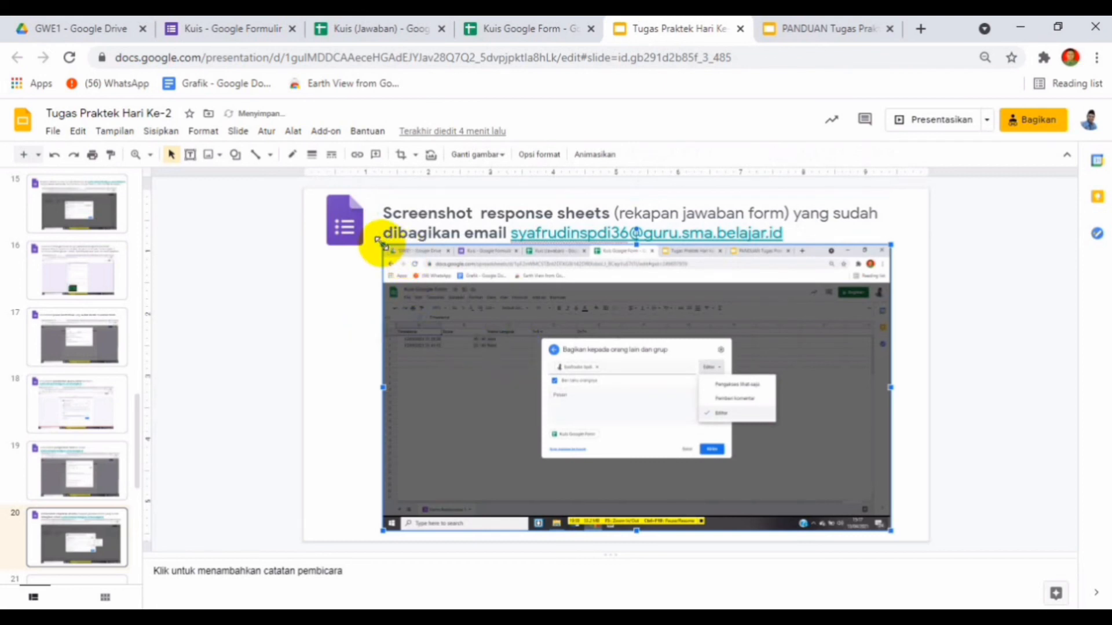